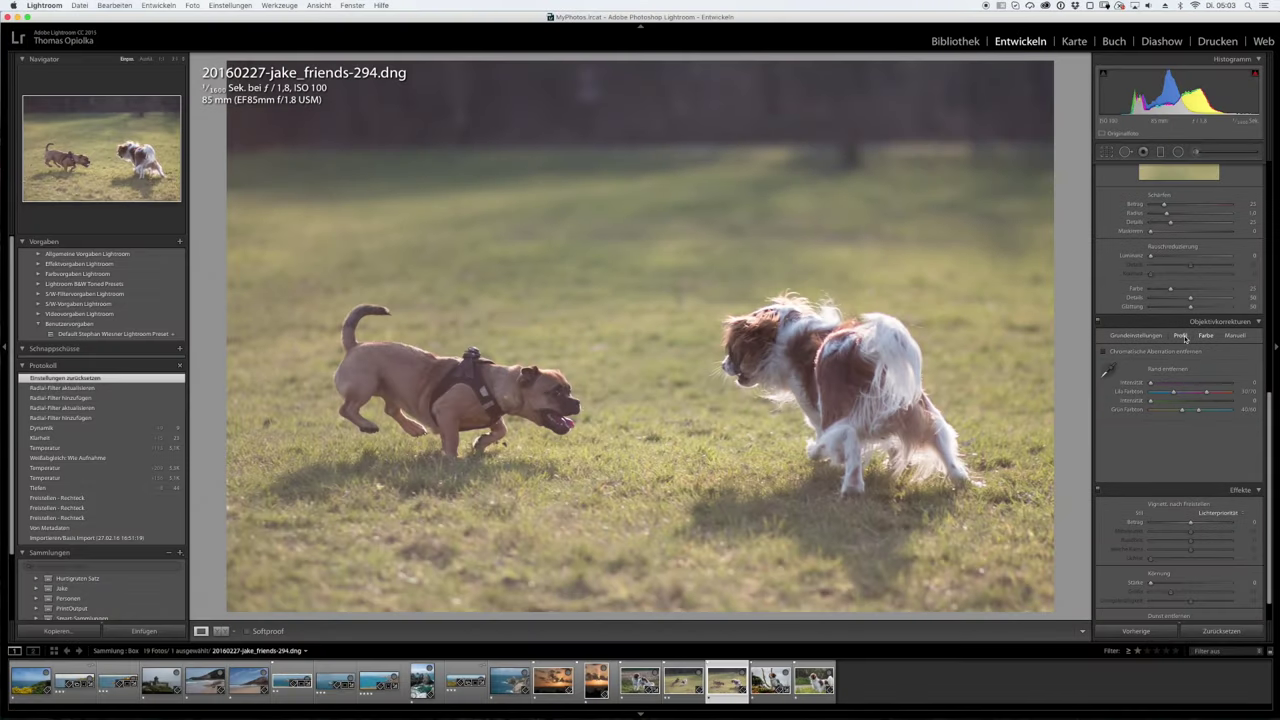
Enable Profile Corrections and Remove Chromatic Aberration, and set Highlights to -100.
{"action": "left_click", "coordinate": [1180, 336]}
{"action": "left_click", "coordinate": [1104, 352]}
{"action": "scroll", "coordinate": [1200, 400], "scroll_direction": "up", "scroll_amount": 5}
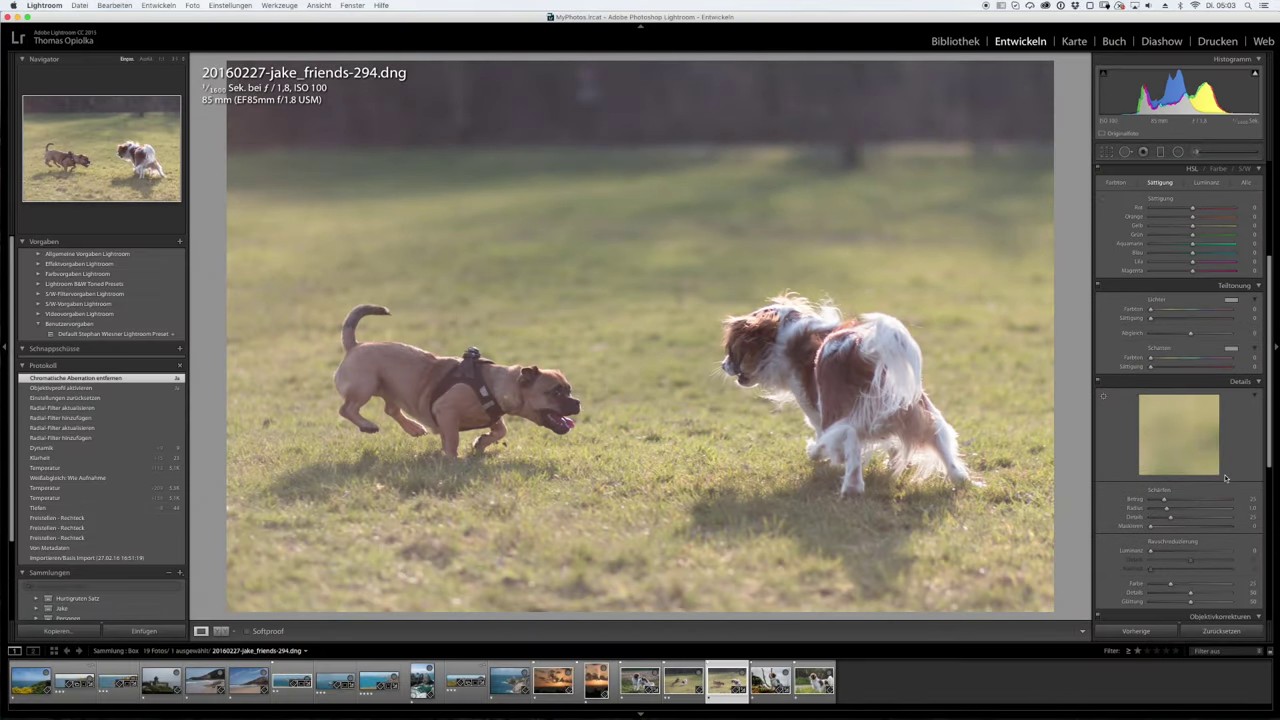
{"action": "scroll", "coordinate": [1217, 474], "scroll_direction": "up", "scroll_amount": 5}
{"action": "mouse_move", "coordinate": [1190, 271]}
{"action": "left_mouse_down"}
{"action": "mouse_move", "coordinate": [1150, 271]}
{"action": "mouse_move", "coordinate": [1200, 281]}
{"action": "mouse_move", "coordinate": [1177, 300]}
{"action": "mouse_move", "coordinate": [1193, 324]}
{"action": "left_mouse_up"}
Adjust Clarity and Temp, and sharpen with Amount 52 and Masking 86.
{"action": "left_click", "coordinate": [800, 395]}
{"action": "left_click", "coordinate": [916, 398]}
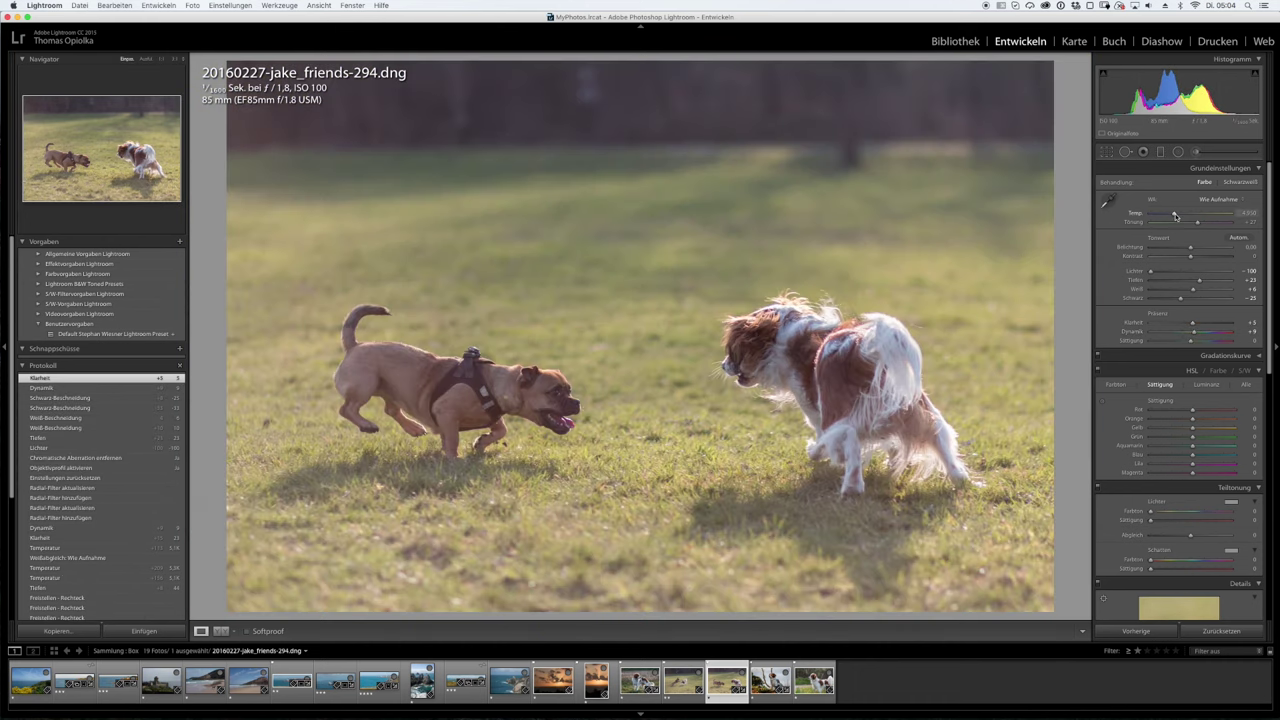
{"action": "left_click_drag", "start_coordinate": [1175, 214], "coordinate": [1176, 214]}
{"action": "scroll", "coordinate": [1182, 300], "scroll_direction": "down", "scroll_amount": 2}
{"action": "scroll", "coordinate": [1189, 379], "scroll_direction": "down", "scroll_amount": 3}
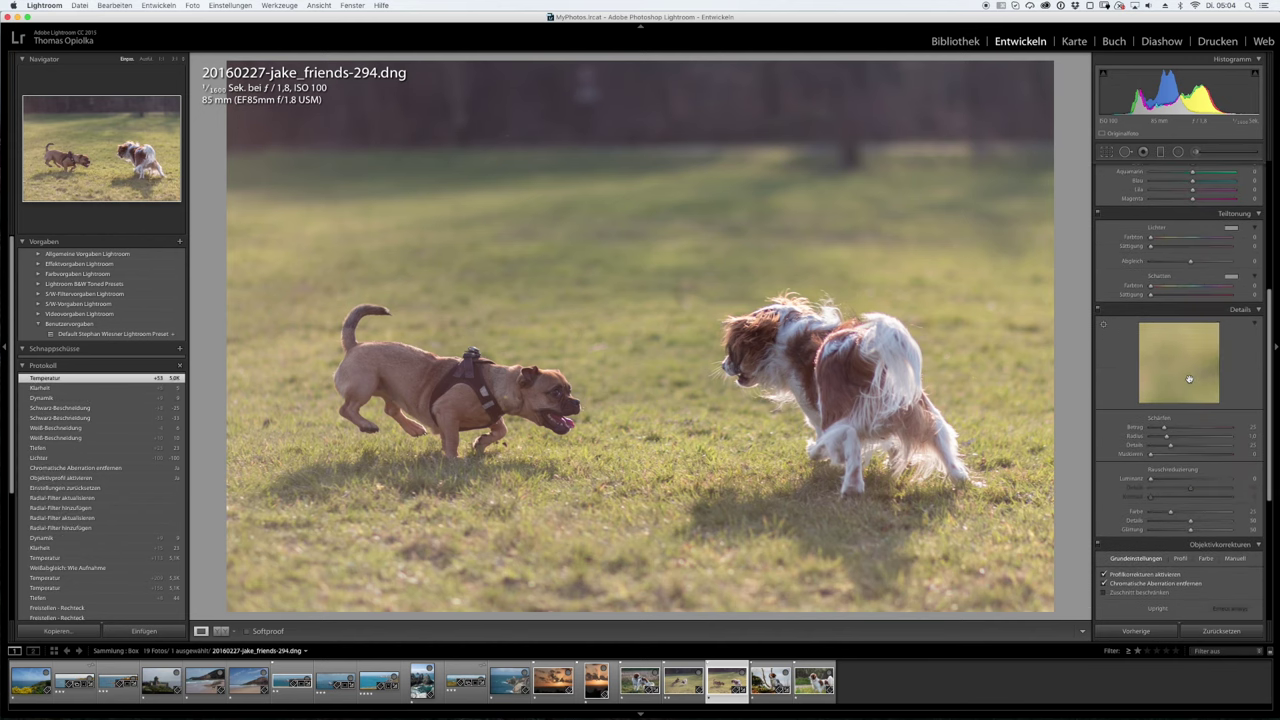
{"action": "mouse_move", "coordinate": [1173, 428]}
{"action": "left_mouse_down"}
{"action": "mouse_move", "coordinate": [1219, 453]}
{"action": "mouse_move", "coordinate": [1178, 429]}
{"action": "left_mouse_up"}
Sync the settings to the second dog photo and open both in Photoshop CC 2015.
{"action": "left_click", "coordinate": [683, 681], "text": "super"}
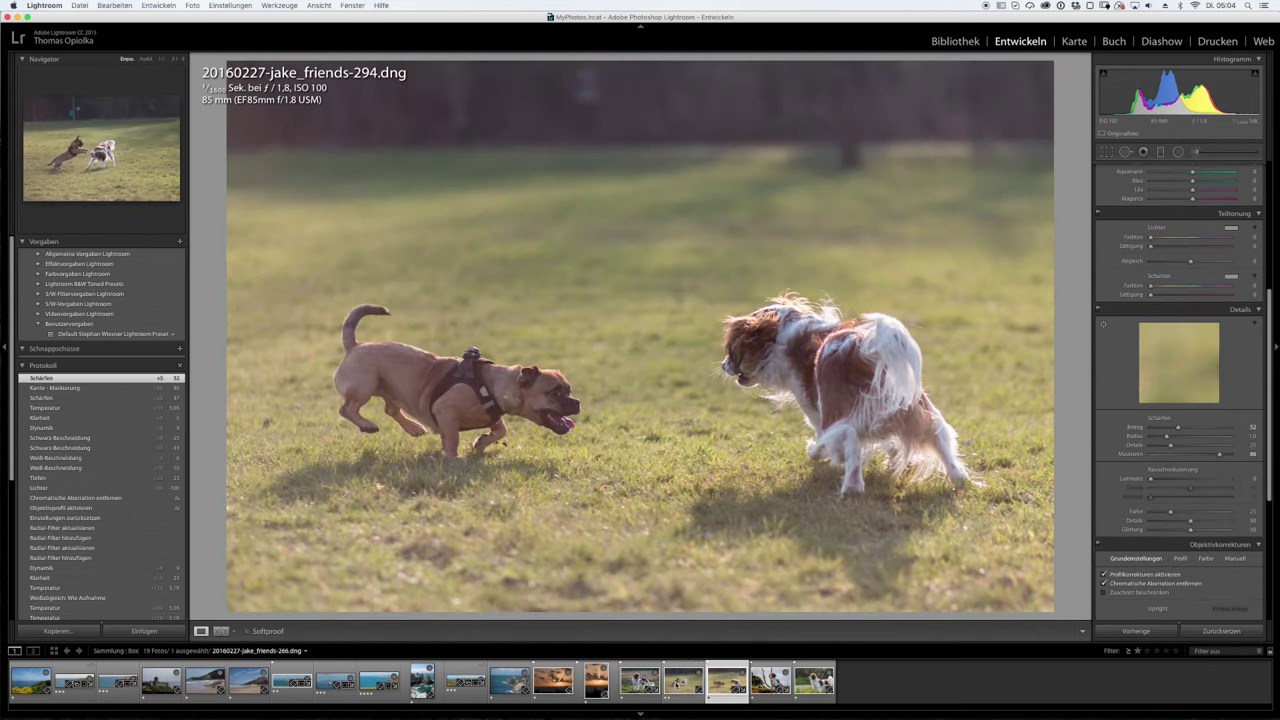
{"action": "left_click", "coordinate": [1140, 631]}
{"action": "left_click", "coordinate": [860, 226]}
{"action": "right_click", "coordinate": [720, 680]}
{"action": "left_click", "coordinate": [888, 489]}
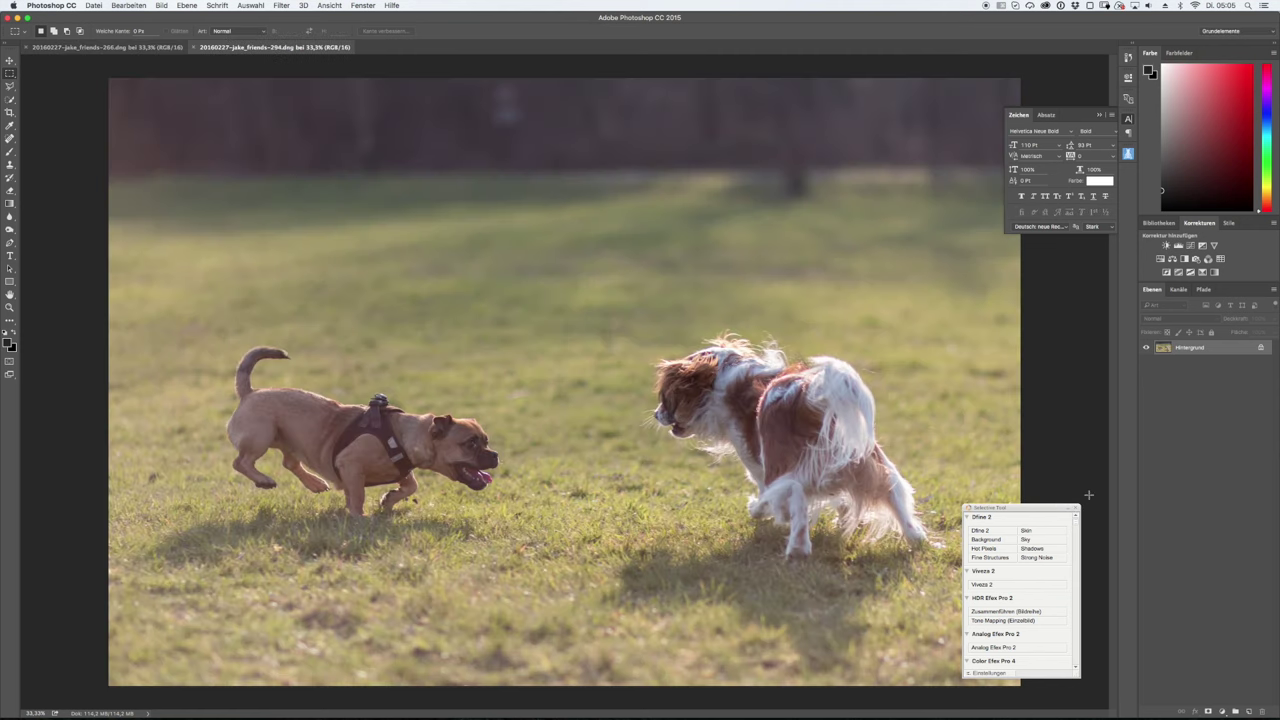
Close the plug-in panel and trim the pasted layer to a rectangle around the two dogs.
{"action": "left_click", "coordinate": [1076, 506]}
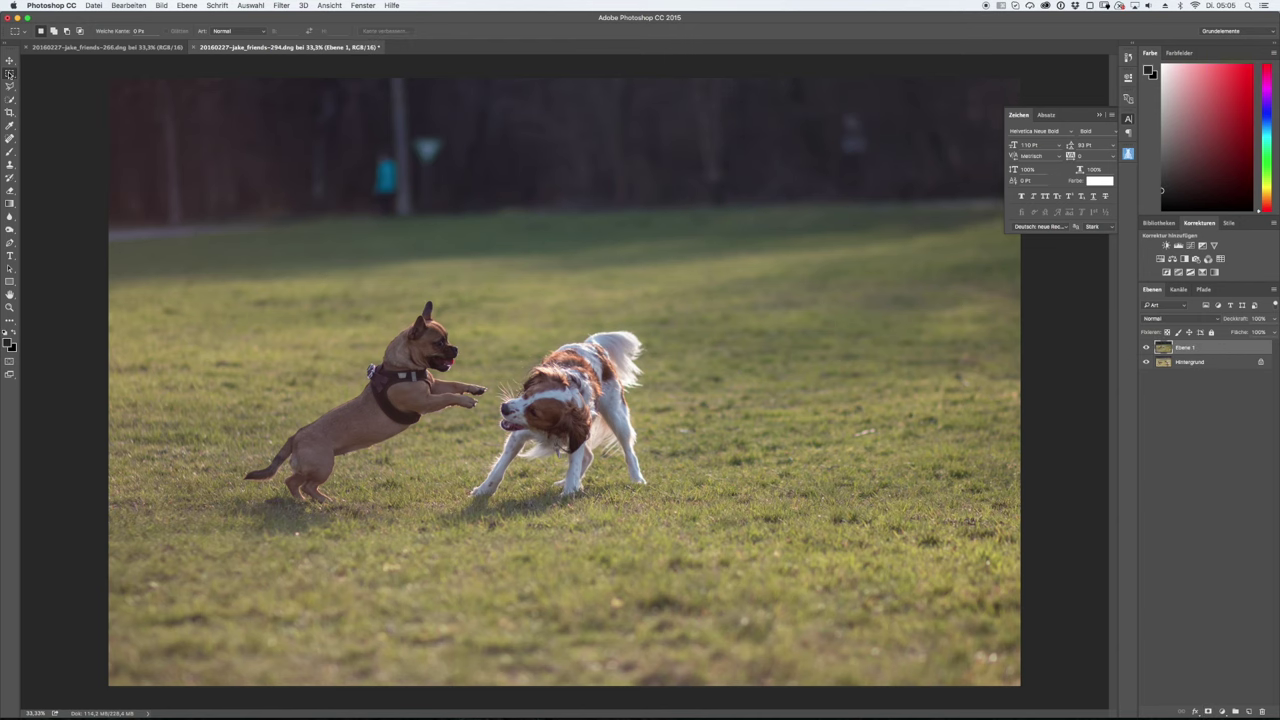
{"action": "left_click_drag", "start_coordinate": [825, 588], "coordinate": [938, 634]}
{"action": "left_click", "coordinate": [250, 5]}
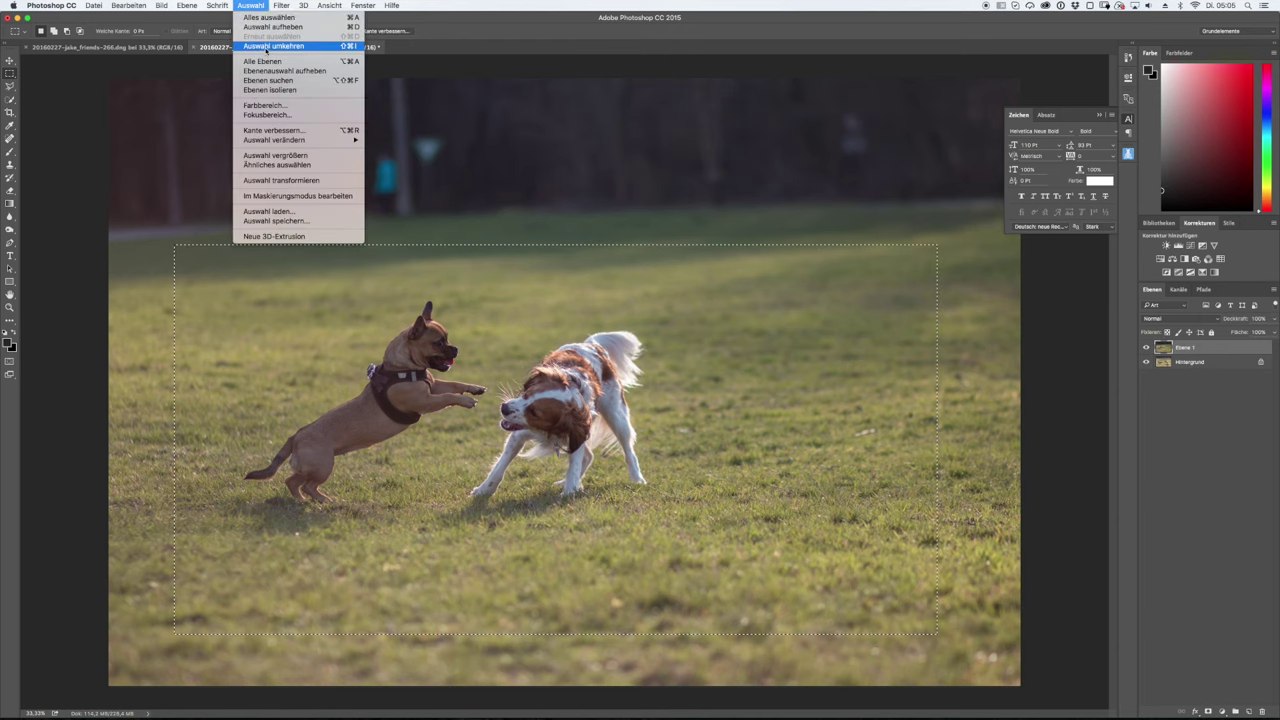
{"action": "left_click", "coordinate": [265, 48]}
{"action": "key", "text": "alt+BackSpace"}
{"action": "key", "text": "BackSpace"}
{"action": "key", "text": "ctrl+d"}
Tilt the dog layer about -0.9° and flip it horizontally.
{"action": "key", "text": "ctrl+t"}
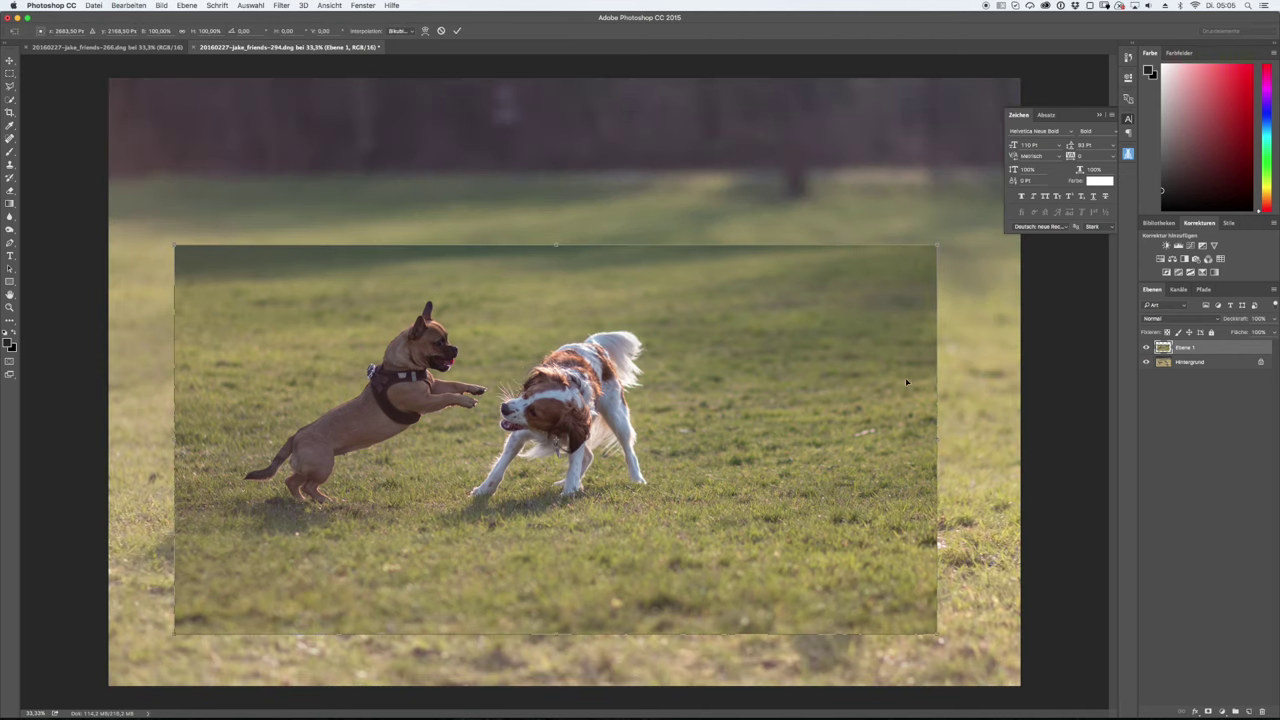
{"action": "left_click_drag", "start_coordinate": [948, 372], "coordinate": [958, 387]}
{"action": "key", "text": "Return"}
{"action": "left_click", "coordinate": [161, 5]}
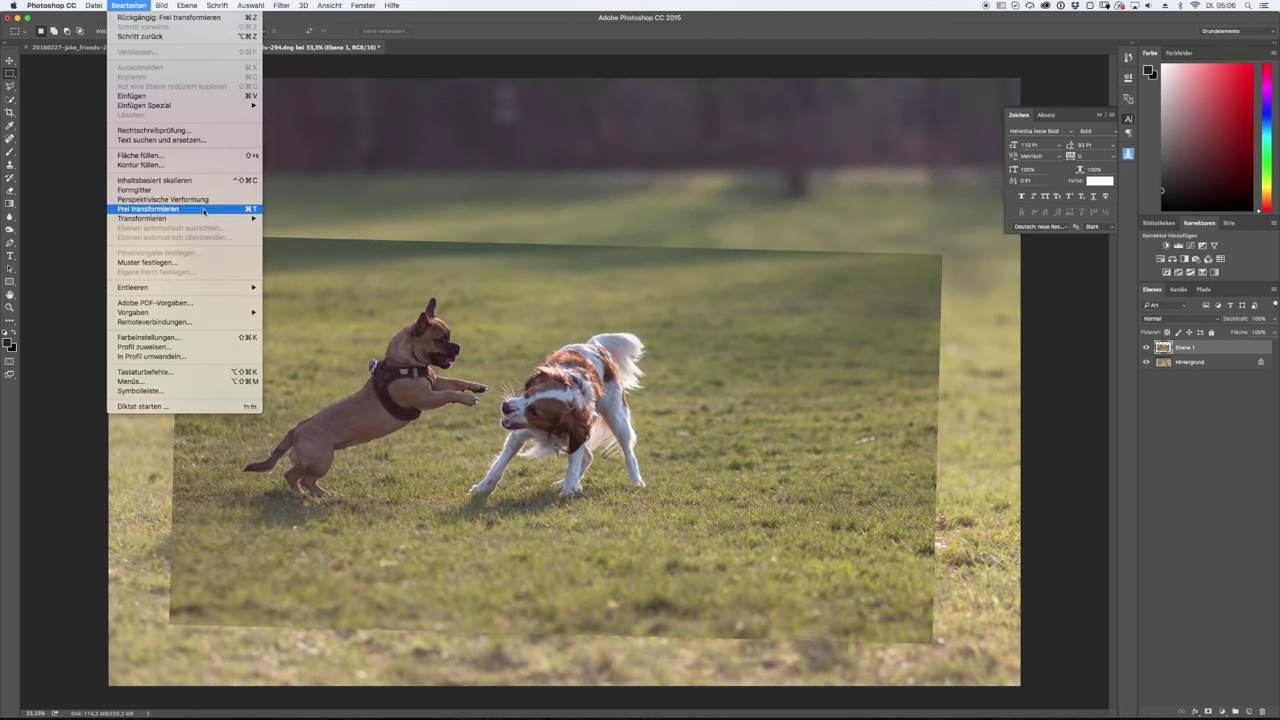
{"action": "left_click", "coordinate": [397, 335]}
Move the mirrored layer left, enlarge it to about 112%, and add a layer mask.
{"action": "key", "text": "v"}
{"action": "left_click_drag", "start_coordinate": [812, 443], "coordinate": [677, 398]}
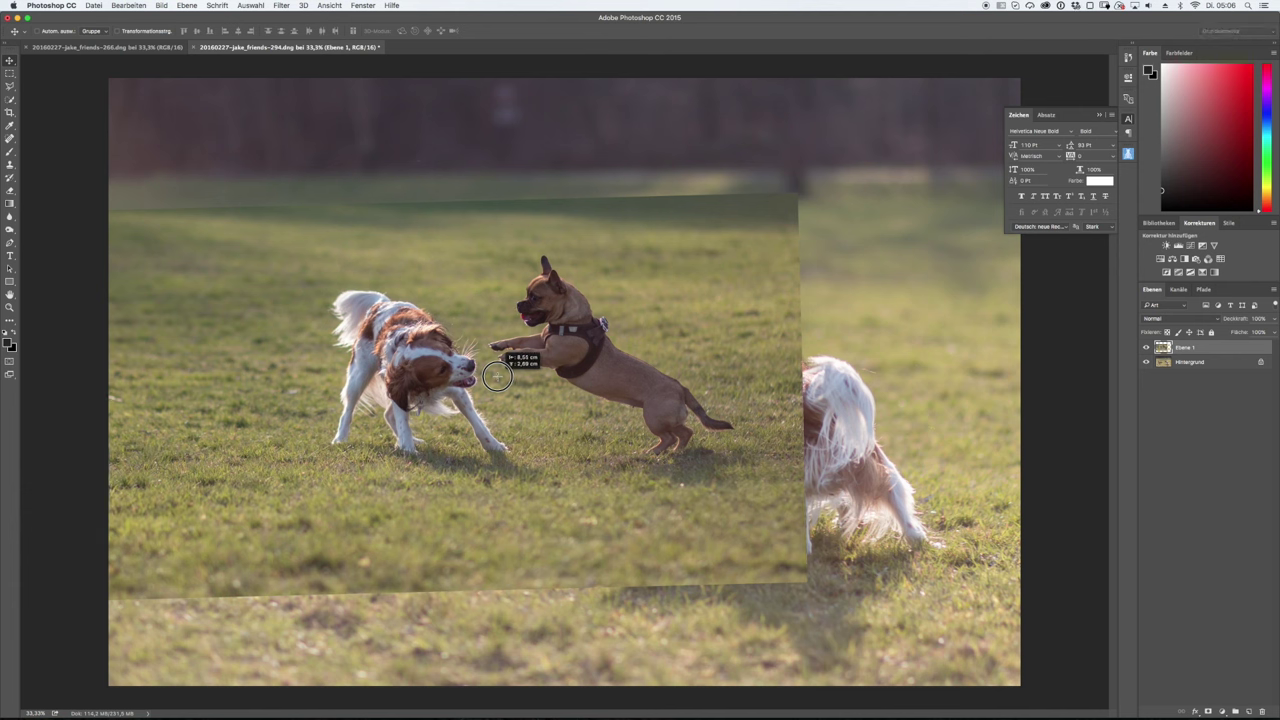
{"action": "key", "text": "ctrl+t"}
{"action": "left_click_drag", "start_coordinate": [808, 192], "coordinate": [894, 143]}
{"action": "left_click_drag", "start_coordinate": [630, 326], "coordinate": [636, 346]}
{"action": "key", "text": "Return"}
{"action": "left_click", "coordinate": [1208, 711]}
Paint black on the mask to hide the jumping brown dog and reveal the spaniel beneath.
{"action": "key", "text": "b"}
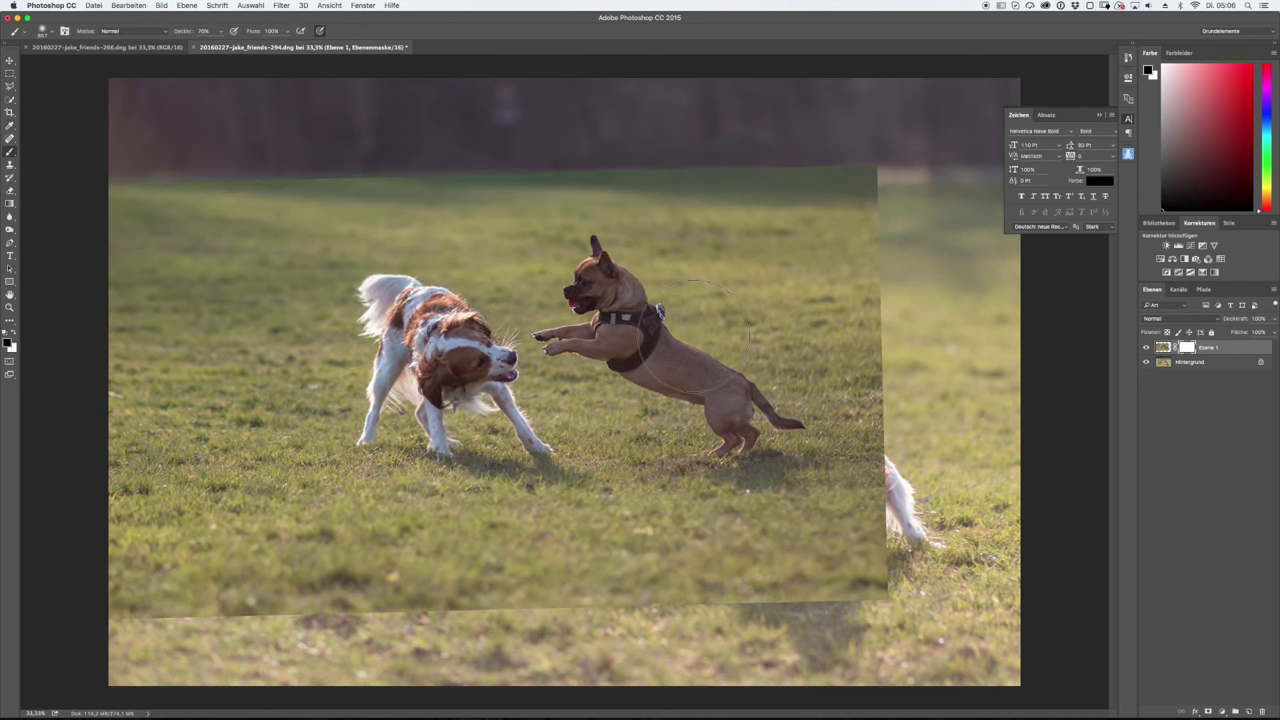
{"action": "key", "text": "0"}
{"action": "left_click_drag", "start_coordinate": [843, 286], "coordinate": [600, 271]}
{"action": "mouse_move", "coordinate": [637, 332]}
{"action": "left_mouse_down"}
{"action": "mouse_move", "coordinate": [557, 329]}
{"action": "mouse_move", "coordinate": [850, 545]}
{"action": "mouse_move", "coordinate": [214, 606]}
{"action": "left_mouse_up"}
Shrink the spaniel layer to about 92% and fine-tune its position.
{"action": "key", "text": "v"}
{"action": "mouse_move", "coordinate": [450, 375]}
{"action": "left_mouse_down"}
{"action": "mouse_move", "coordinate": [485, 437]}
{"action": "mouse_move", "coordinate": [497, 401]}
{"action": "left_mouse_up"}
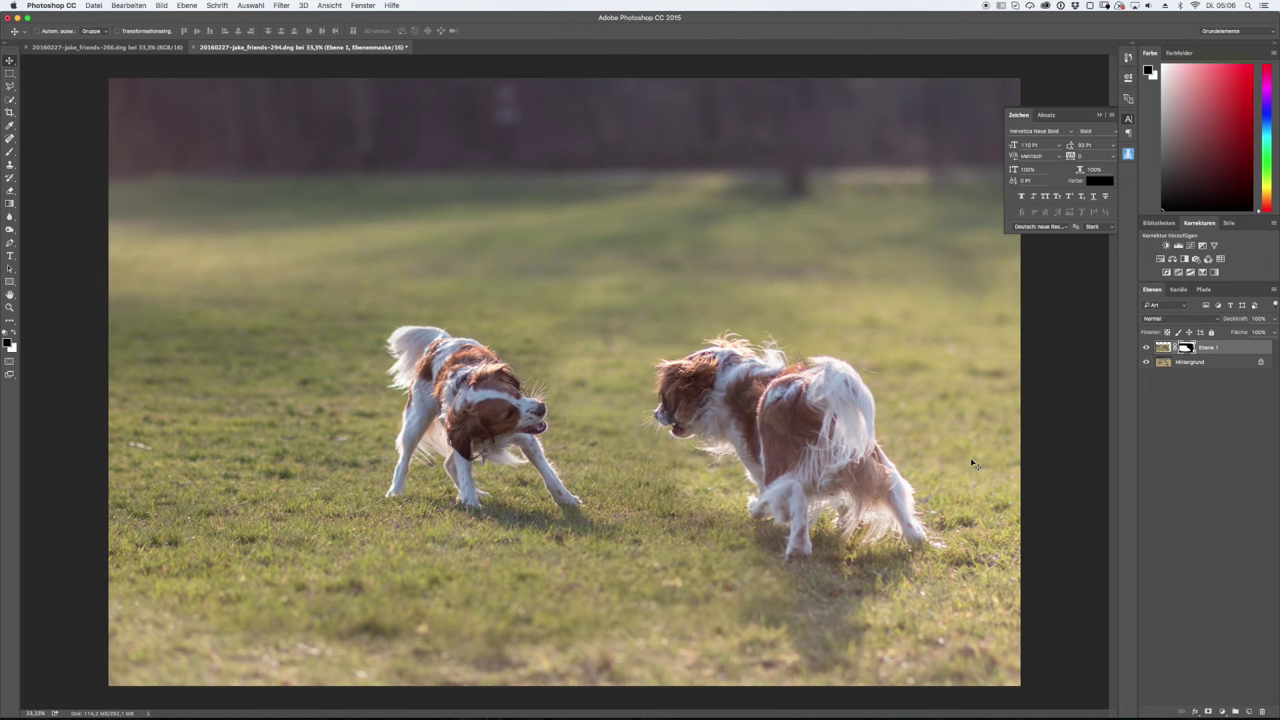
{"action": "key", "text": "ctrl+t"}
{"action": "left_click_drag", "start_coordinate": [929, 214], "coordinate": [884, 234]}
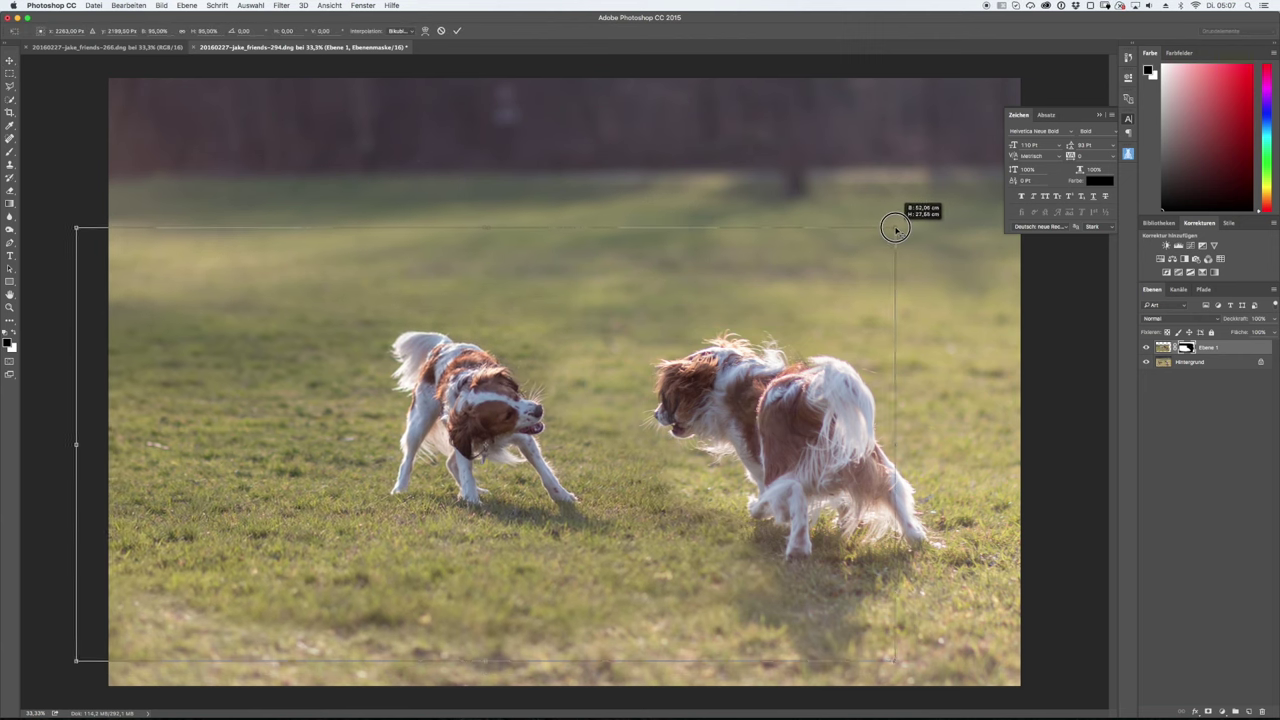
{"action": "key", "text": "Return"}
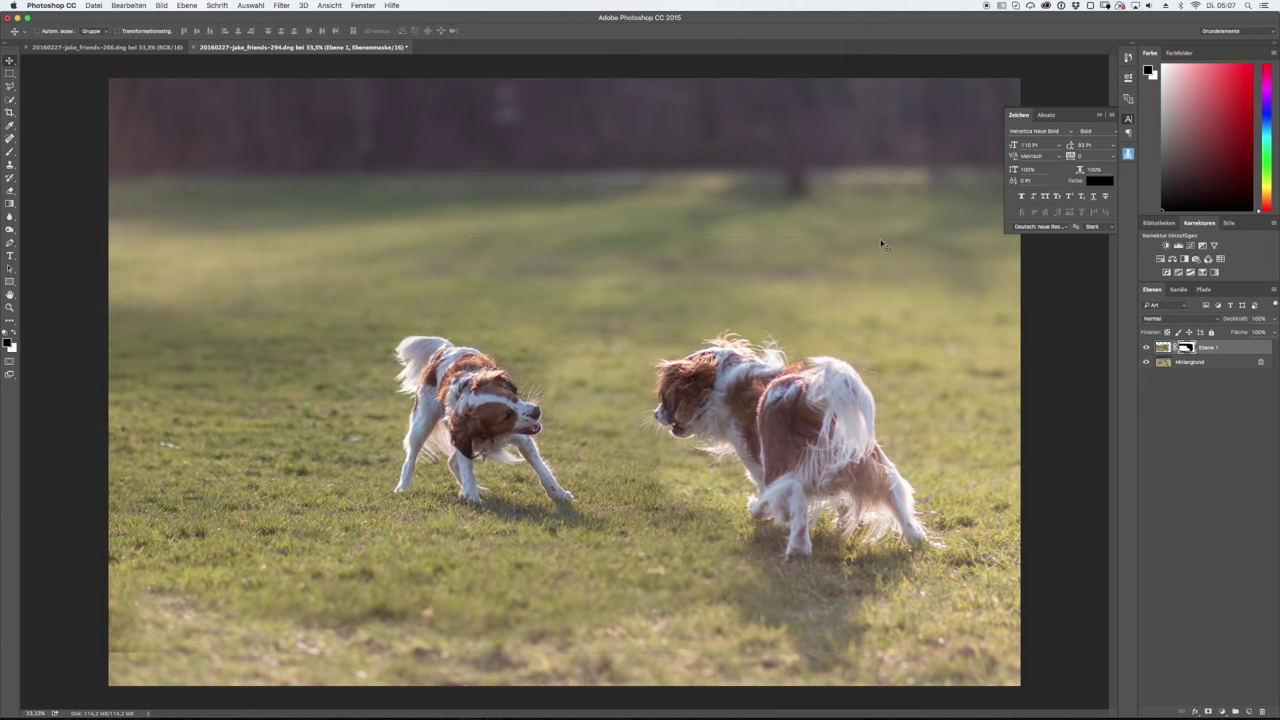
{"action": "left_click_drag", "start_coordinate": [470, 390], "coordinate": [473, 398]}
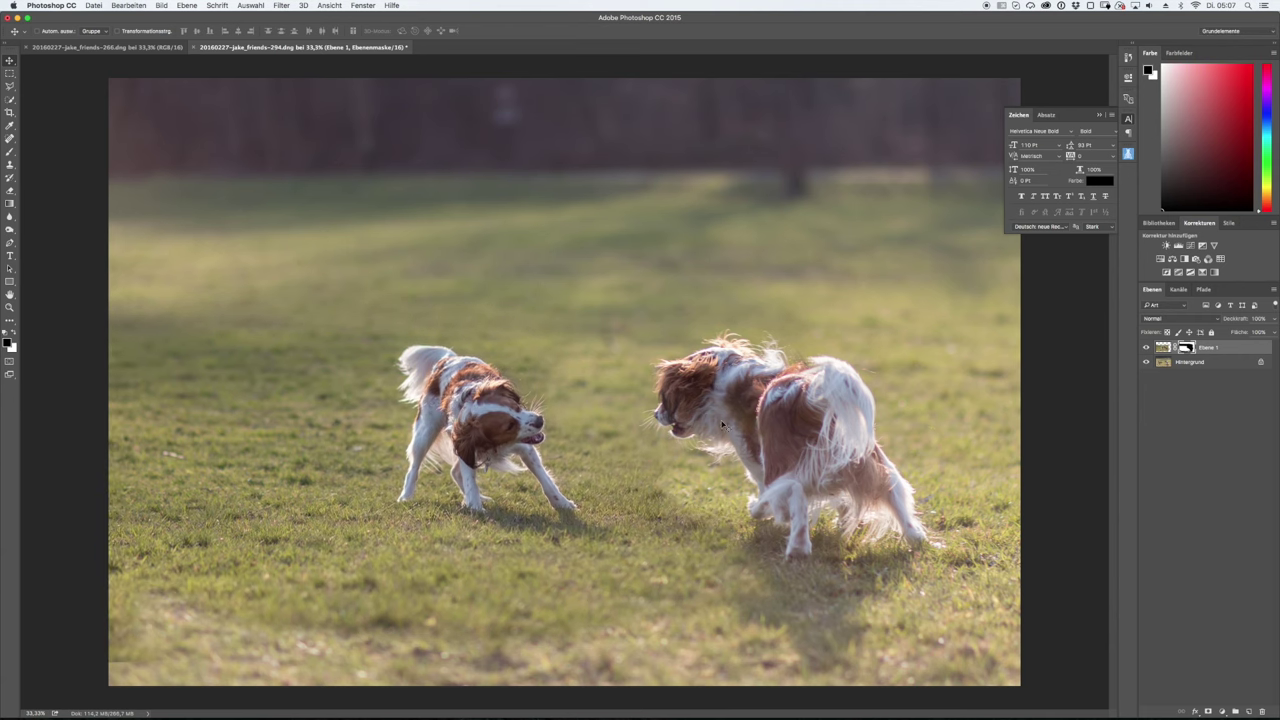
{"action": "left_click_drag", "start_coordinate": [752, 445], "coordinate": [849, 266]}
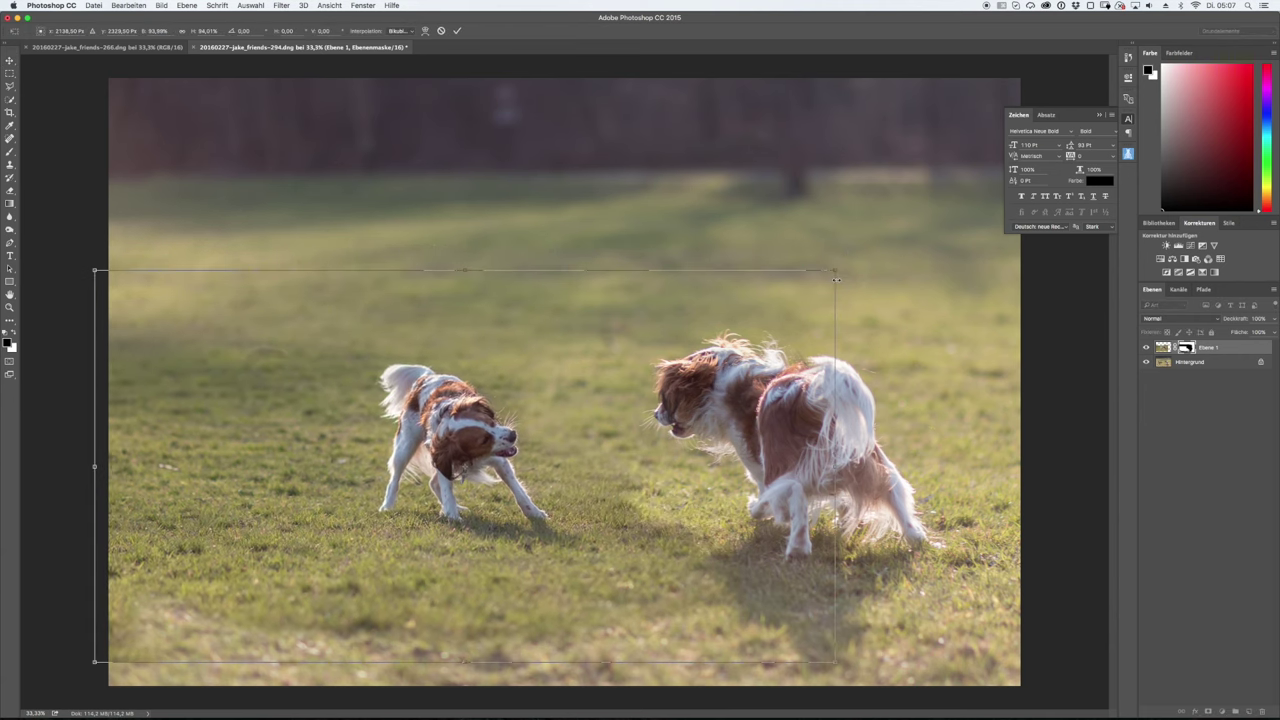
{"action": "left_click_drag", "start_coordinate": [548, 430], "coordinate": [560, 441]}
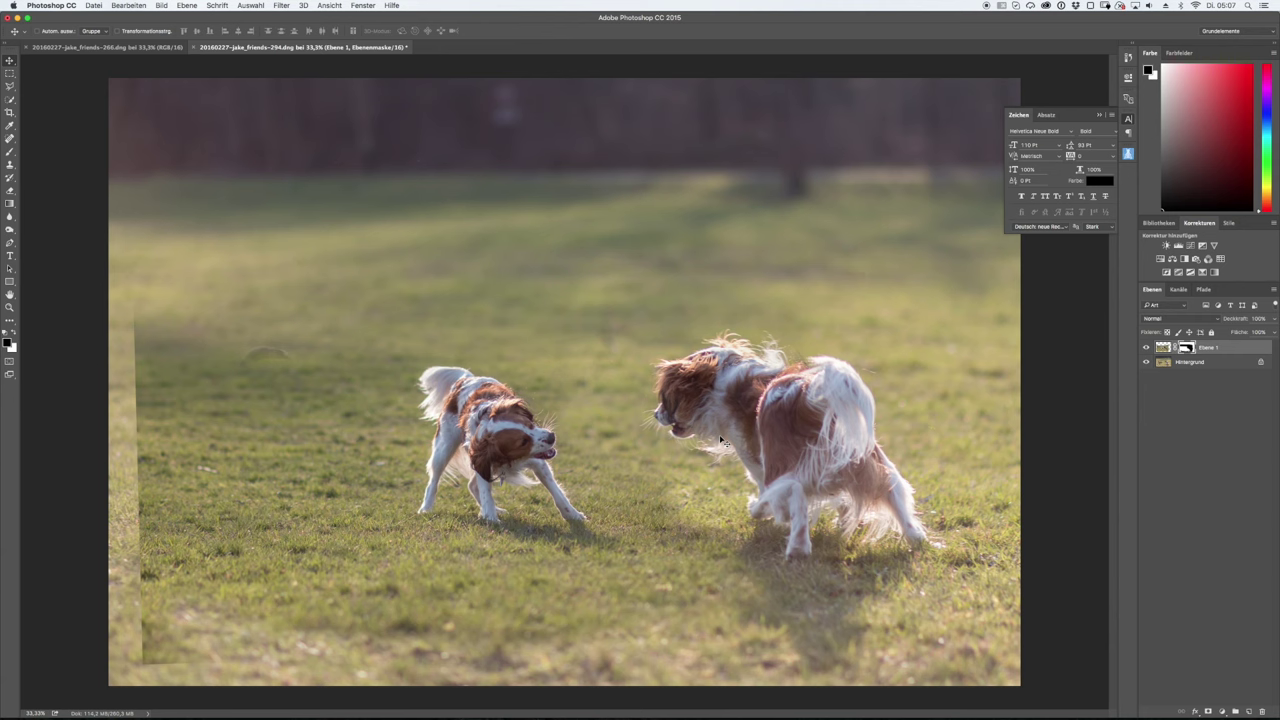
Tilt the spaniel layer about -1.2°, reposition it, and soften its hard left edge.
{"action": "key", "text": "ctrl+t"}
{"action": "left_click_drag", "start_coordinate": [866, 286], "coordinate": [884, 265]}
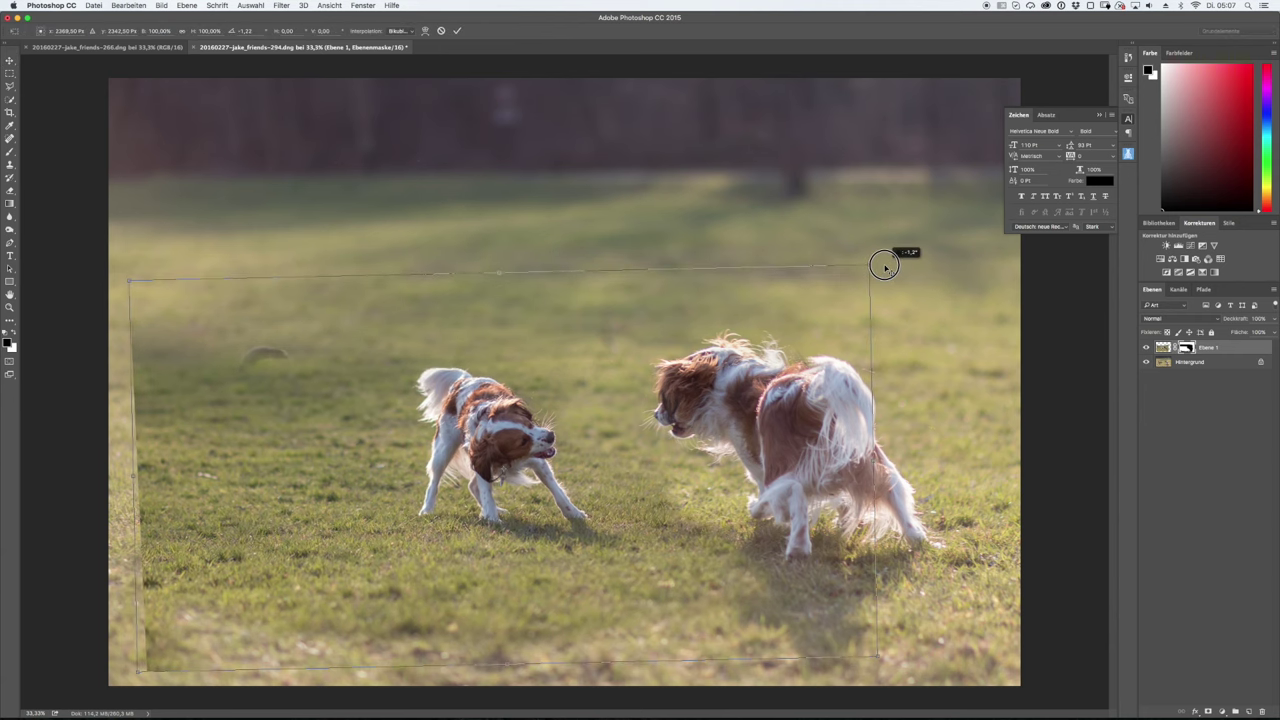
{"action": "key", "text": "Return"}
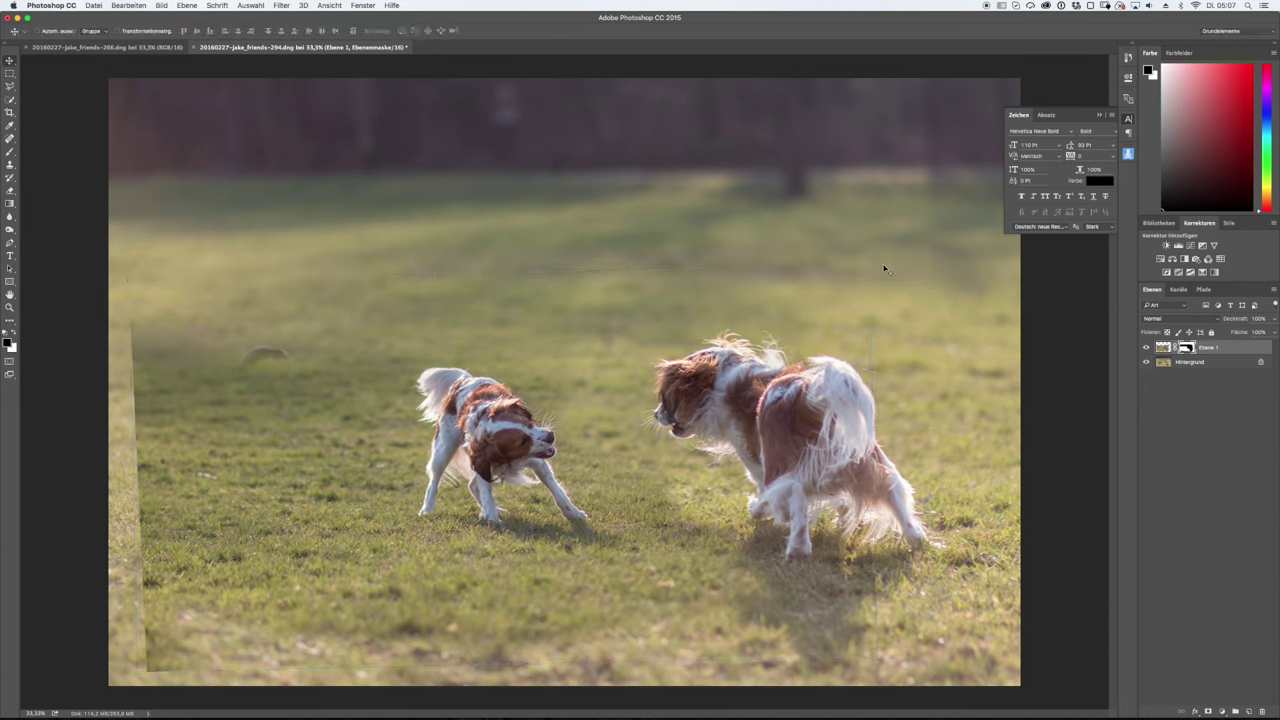
{"action": "left_click_drag", "start_coordinate": [871, 289], "coordinate": [835, 288]}
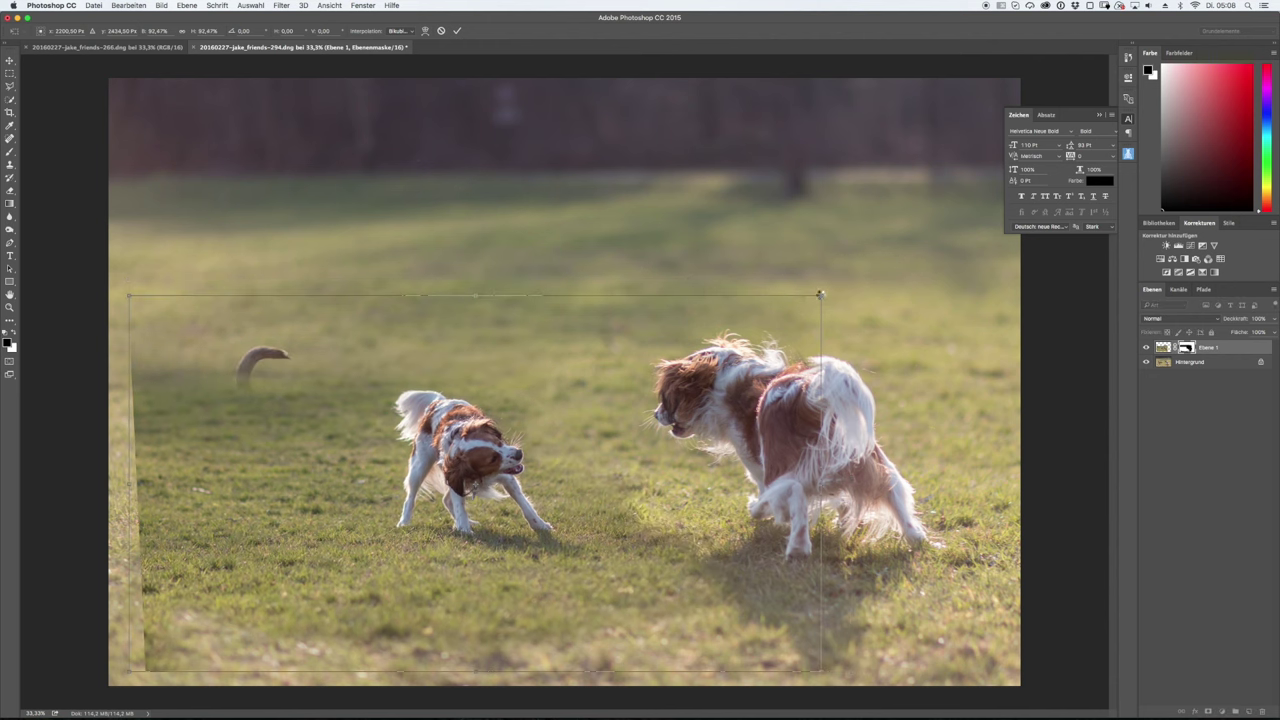
{"action": "left_click_drag", "start_coordinate": [455, 451], "coordinate": [512, 474]}
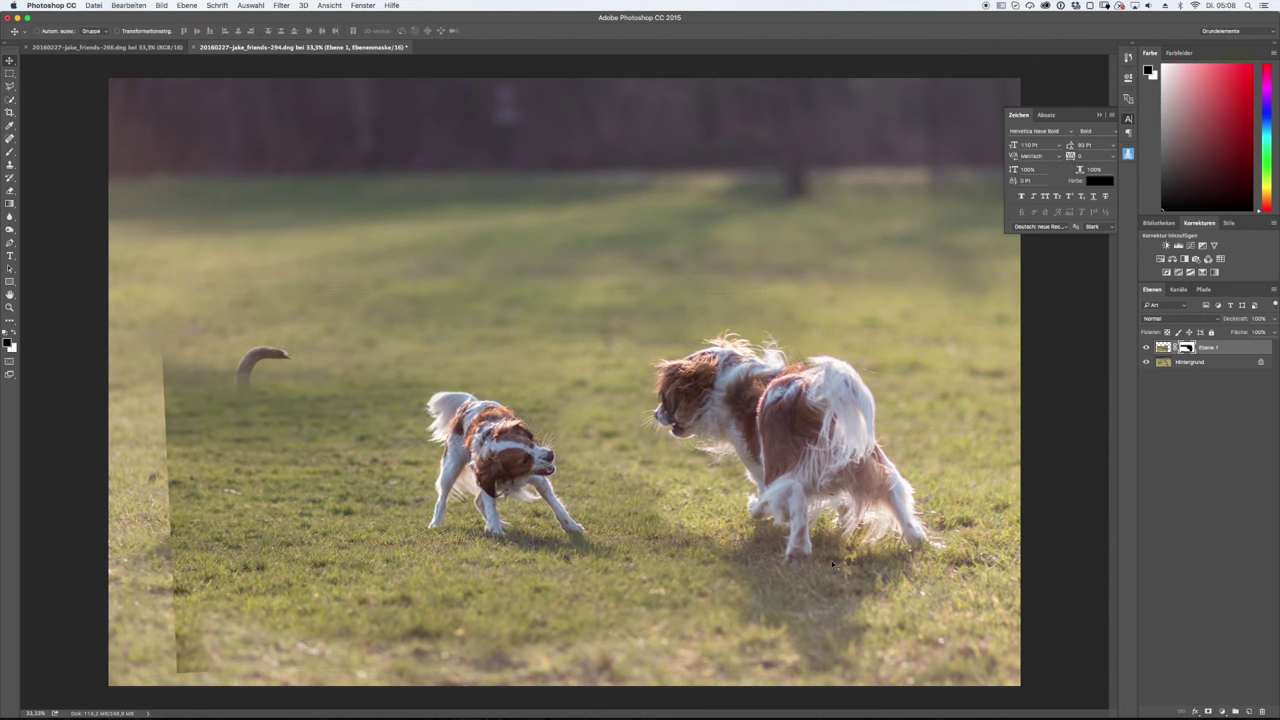
{"action": "key", "text": "b"}
{"action": "mouse_move", "coordinate": [163, 357]}
{"action": "left_mouse_down"}
{"action": "mouse_move", "coordinate": [140, 463]}
{"action": "mouse_move", "coordinate": [243, 674]}
{"action": "left_mouse_up"}
Paint the mask along the bottom and lower-left edges to reveal grass and the brown dog.
{"action": "mouse_move", "coordinate": [516, 605]}
{"action": "left_mouse_down"}
{"action": "mouse_move", "coordinate": [403, 651]}
{"action": "mouse_move", "coordinate": [760, 620]}
{"action": "left_mouse_up"}
{"action": "mouse_move", "coordinate": [180, 620]}
{"action": "left_mouse_down"}
{"action": "mouse_move", "coordinate": [215, 495]}
{"action": "mouse_move", "coordinate": [206, 386]}
{"action": "mouse_move", "coordinate": [380, 400]}
{"action": "left_mouse_up"}
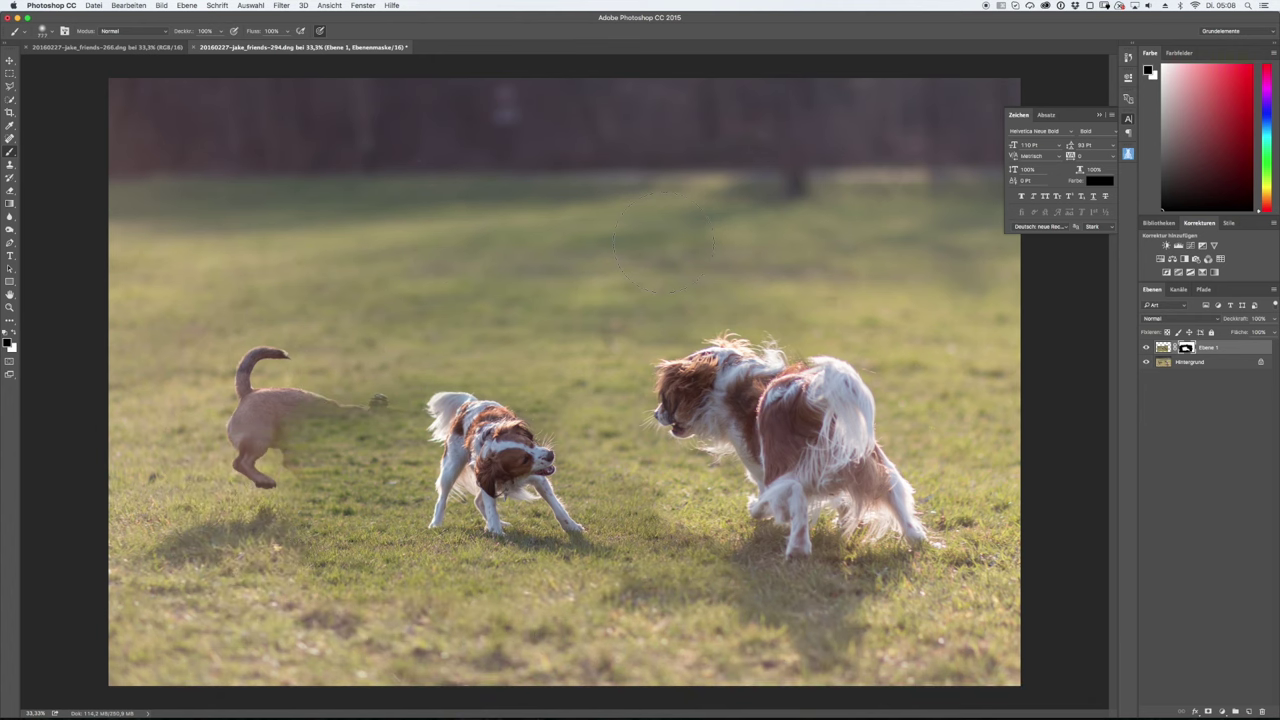
{"action": "mouse_move", "coordinate": [320, 420]}
{"action": "left_mouse_down"}
{"action": "mouse_move", "coordinate": [274, 434]}
{"action": "mouse_move", "coordinate": [320, 490]}
{"action": "left_mouse_up"}
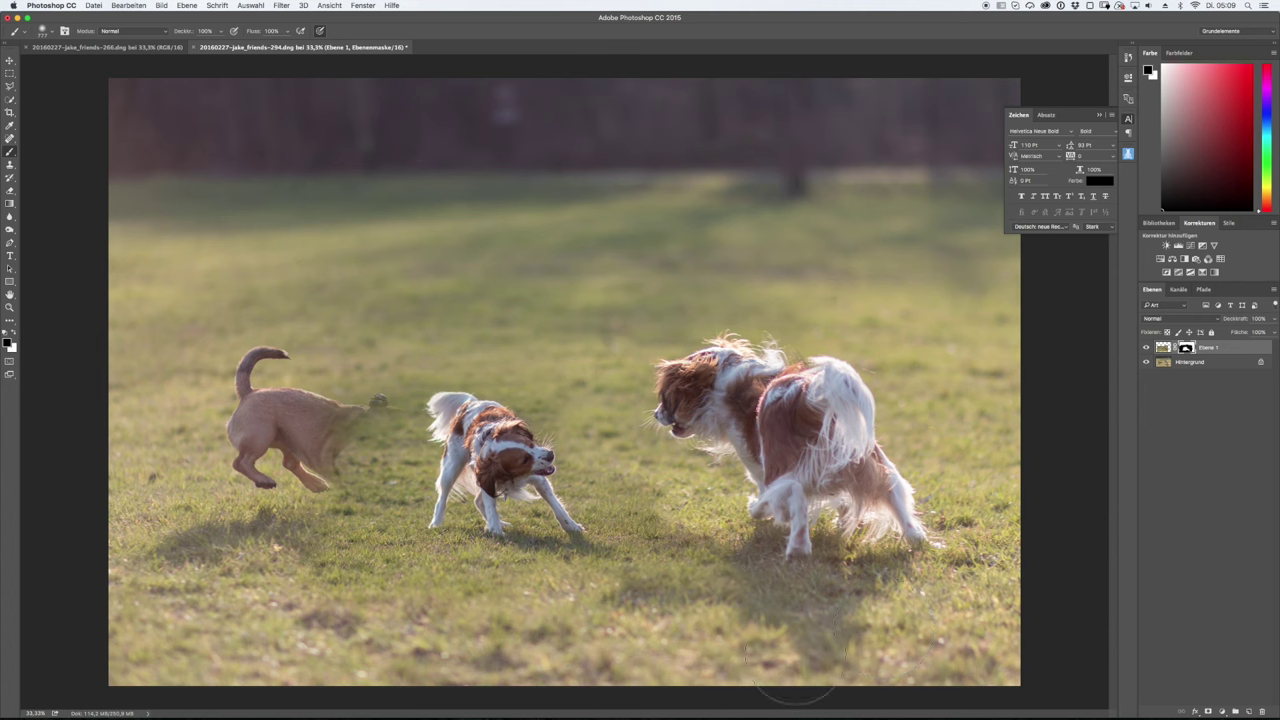
Nudge the middle spaniel into place and delete the extra dog layer.
{"action": "key", "text": "v"}
{"action": "left_click_drag", "start_coordinate": [514, 477], "coordinate": [492, 508]}
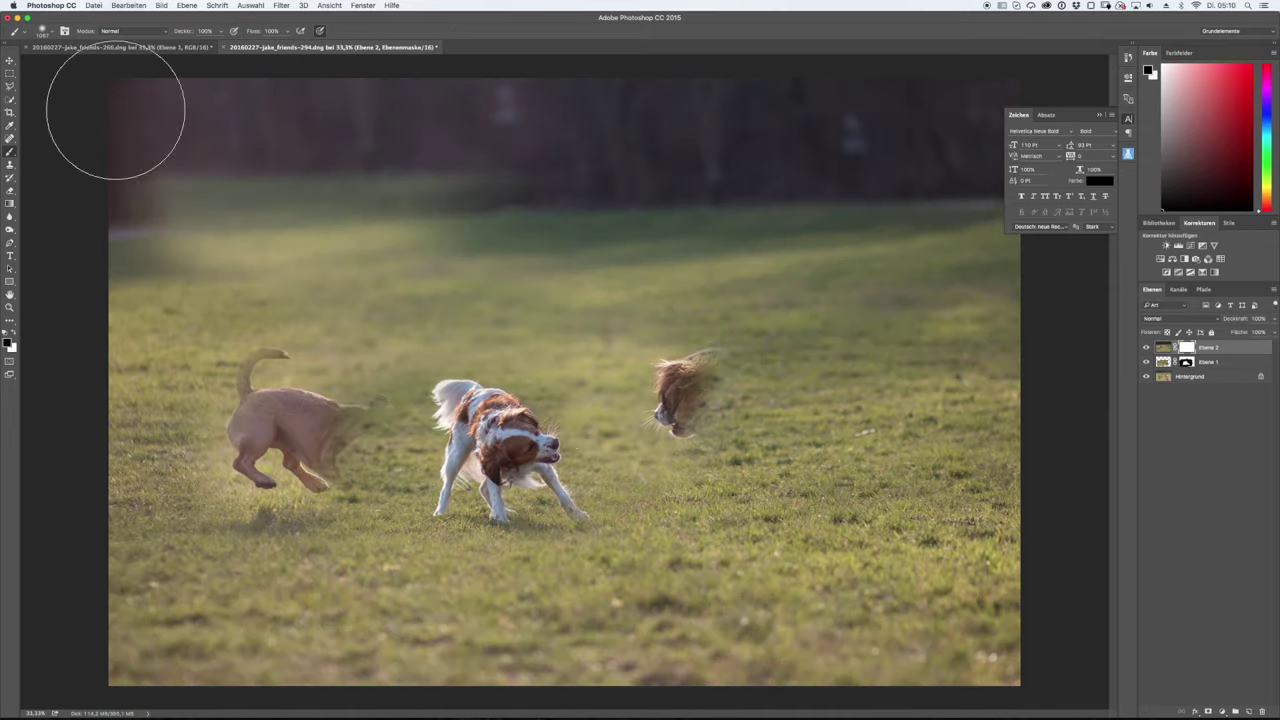
{"action": "mouse_move", "coordinate": [726, 425]}
{"action": "left_mouse_down"}
{"action": "mouse_move", "coordinate": [665, 441]}
{"action": "mouse_move", "coordinate": [140, 466]}
{"action": "mouse_move", "coordinate": [366, 503]}
{"action": "mouse_move", "coordinate": [314, 511]}
{"action": "mouse_move", "coordinate": [653, 464]}
{"action": "left_mouse_up"}
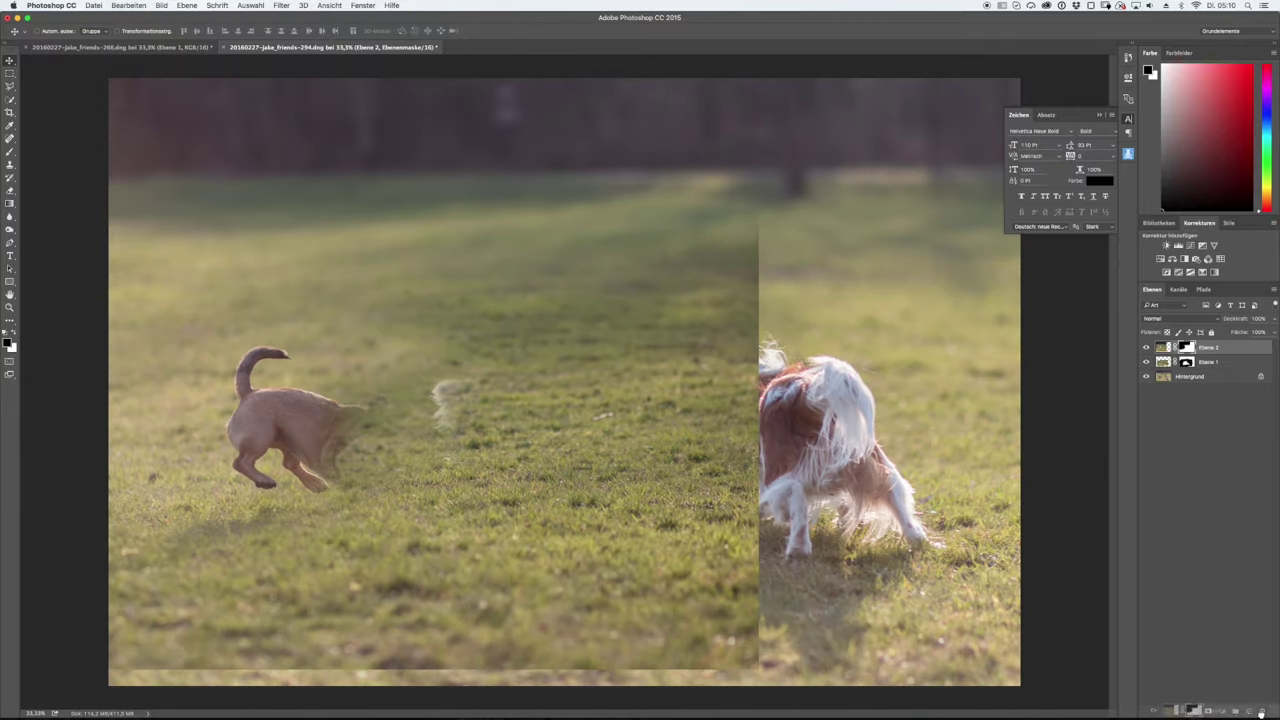
{"action": "key", "text": "Delete"}
{"action": "left_click", "coordinate": [1222, 364]}
Bring another dog photo from Lightroom into the composite as a patch layer.
{"action": "key", "text": "super+Tab"}
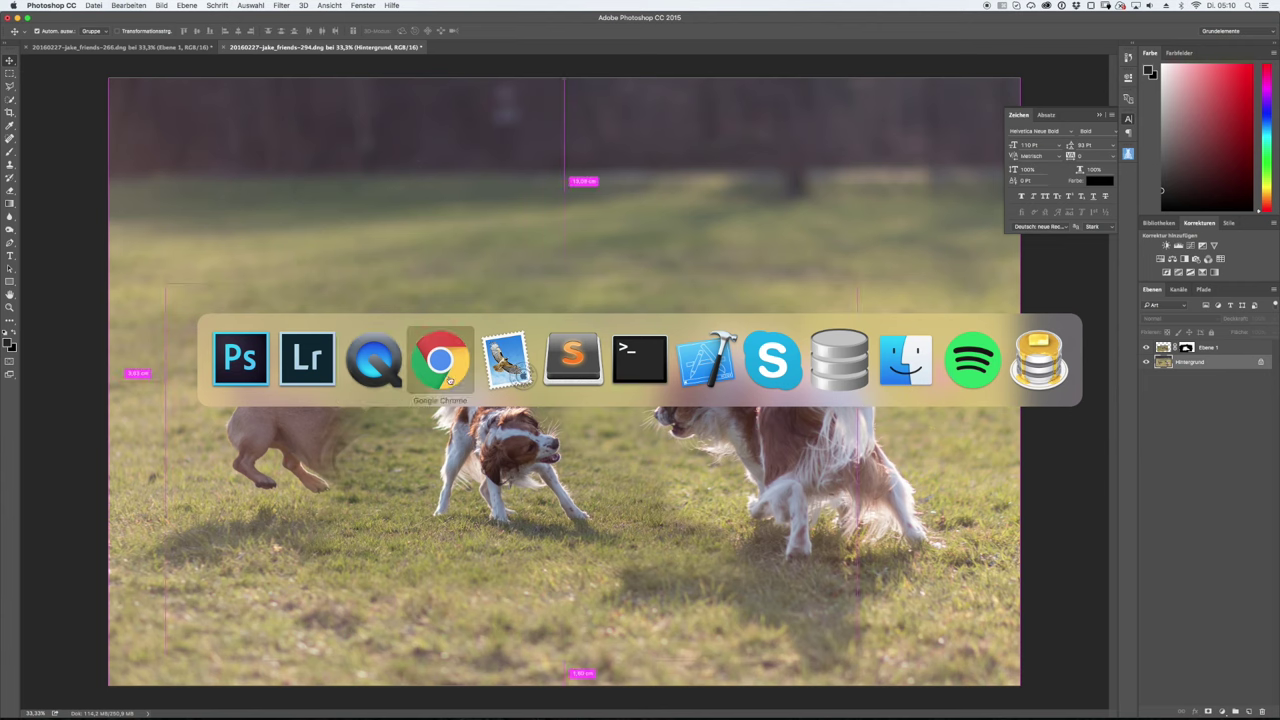
{"action": "left_click", "coordinate": [714, 229]}
{"action": "key", "text": "super+Tab"}
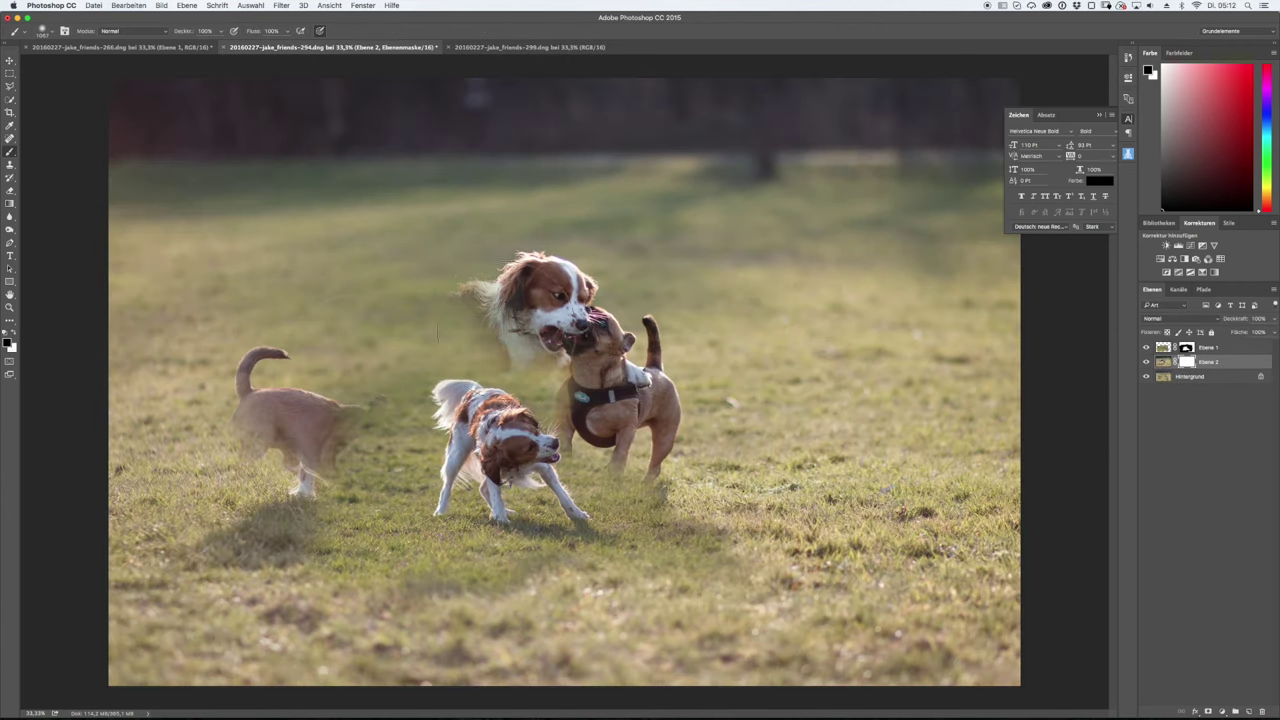
{"action": "key", "text": "v"}
{"action": "mouse_move", "coordinate": [400, 455]}
{"action": "left_mouse_down"}
{"action": "mouse_move", "coordinate": [63, 455]}
{"action": "mouse_move", "coordinate": [57, 443]}
{"action": "mouse_move", "coordinate": [857, 429]}
{"action": "mouse_move", "coordinate": [766, 403]}
{"action": "mouse_move", "coordinate": [737, 371]}
{"action": "mouse_move", "coordinate": [100, 420]}
{"action": "mouse_move", "coordinate": [80, 437]}
{"action": "mouse_move", "coordinate": [746, 409]}
{"action": "mouse_move", "coordinate": [214, 434]}
{"action": "mouse_move", "coordinate": [229, 449]}
{"action": "left_mouse_up"}
Stretch the patch layer wider, shift it over the golden dog, and blend the seam.
{"action": "key", "text": "ctrl+t"}
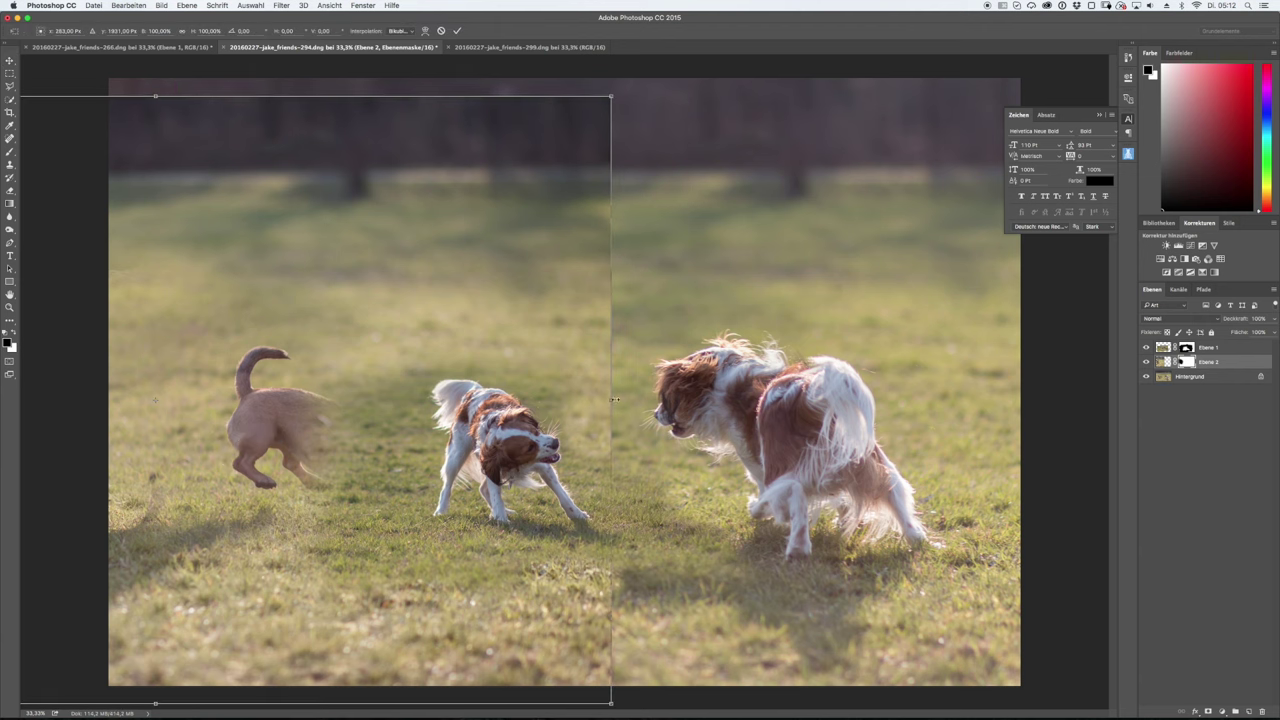
{"action": "left_click_drag", "start_coordinate": [612, 96], "coordinate": [769, 84]}
{"action": "key", "text": "Escape"}
{"action": "mouse_move", "coordinate": [457, 257]}
{"action": "left_mouse_down"}
{"action": "mouse_move", "coordinate": [331, 260]}
{"action": "mouse_move", "coordinate": [363, 266]}
{"action": "left_mouse_up"}
{"action": "key", "text": "b"}
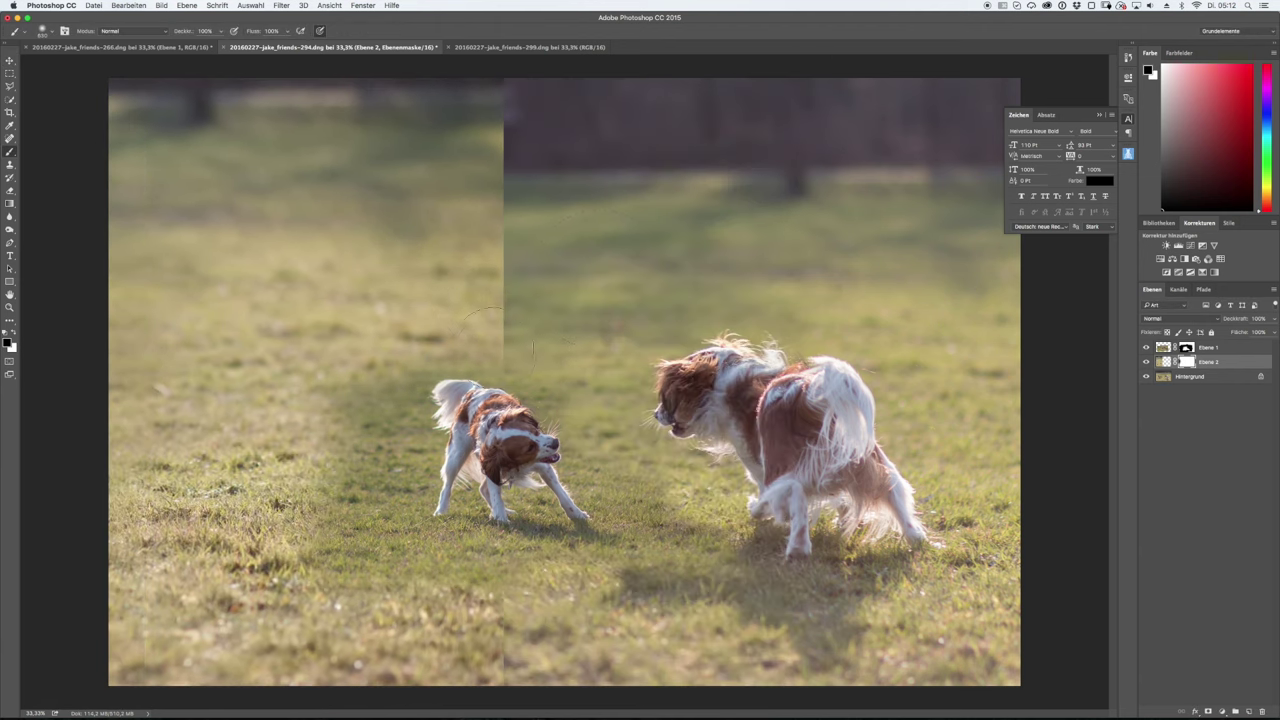
{"action": "mouse_move", "coordinate": [511, 166]}
{"action": "left_mouse_down"}
{"action": "mouse_move", "coordinate": [491, 671]}
{"action": "mouse_move", "coordinate": [341, 101]}
{"action": "mouse_move", "coordinate": [486, 166]}
{"action": "left_mouse_up"}
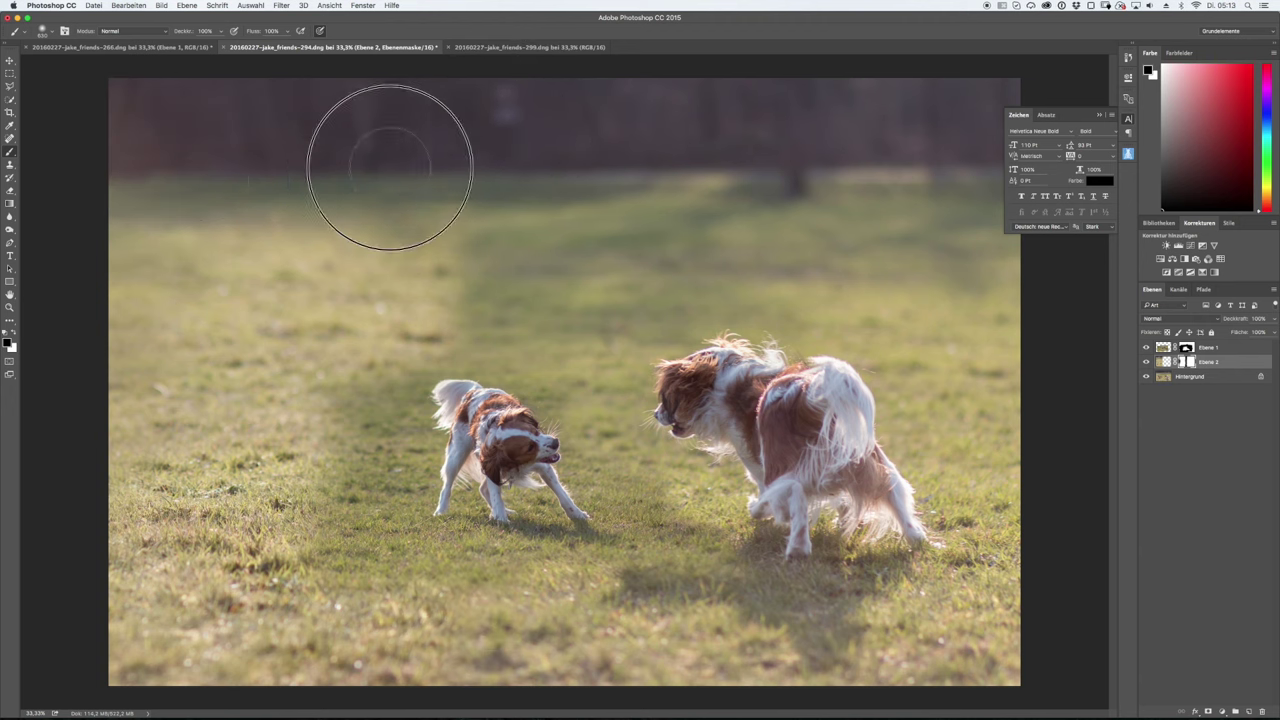
{"action": "left_click", "coordinate": [1186, 347]}
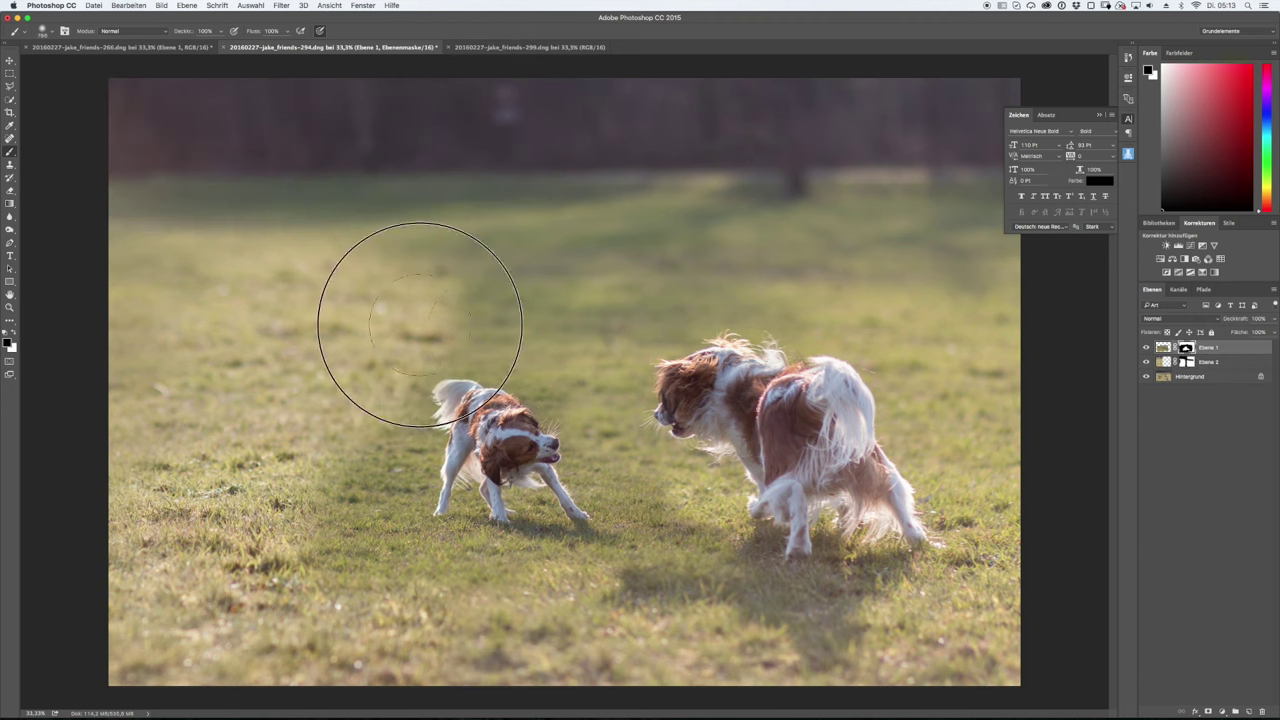
Add a Brightness/Contrast adjustment layer and nudge its slider.
{"action": "left_click", "coordinate": [1222, 711]}
{"action": "left_click", "coordinate": [1222, 552]}
{"action": "left_click_drag", "start_coordinate": [1042, 131], "coordinate": [1053, 131]}
Clip the Brightness/Contrast adjustment to the layer below and raise its brightness.
{"action": "right_click", "coordinate": [1222, 347]}
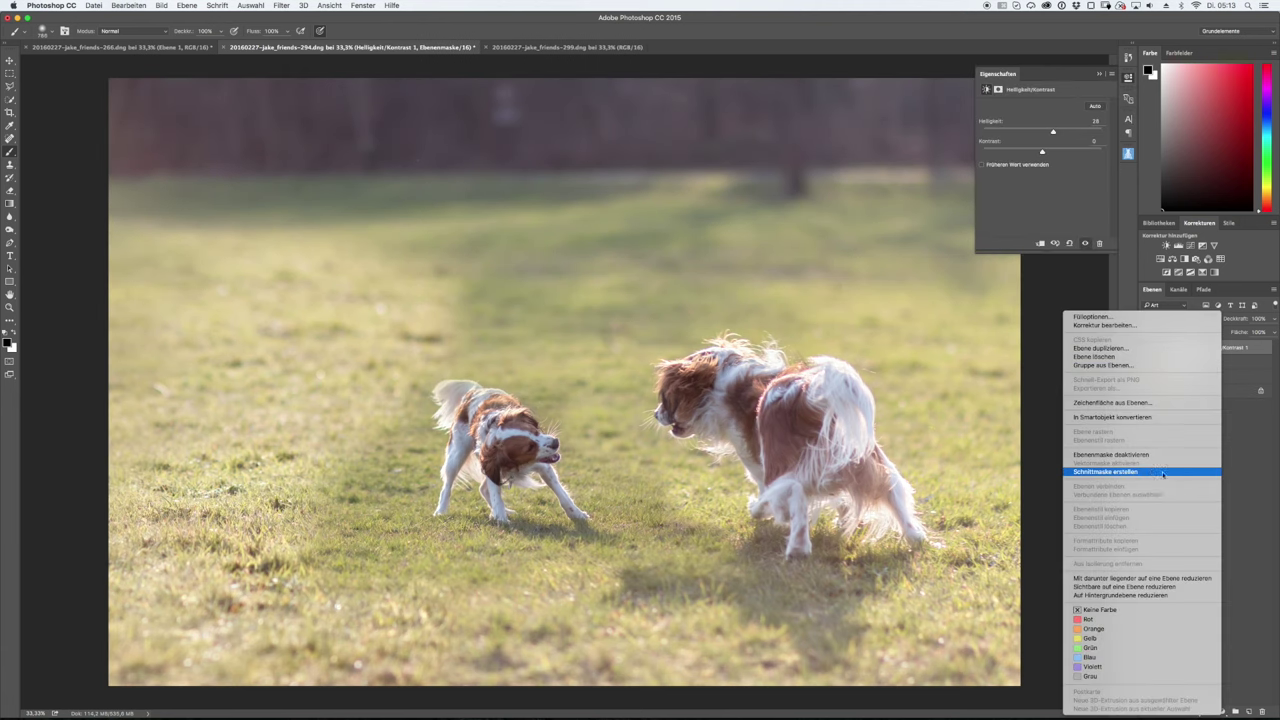
{"action": "left_click", "coordinate": [1163, 472]}
{"action": "left_click_drag", "start_coordinate": [1057, 131], "coordinate": [1063, 131]}
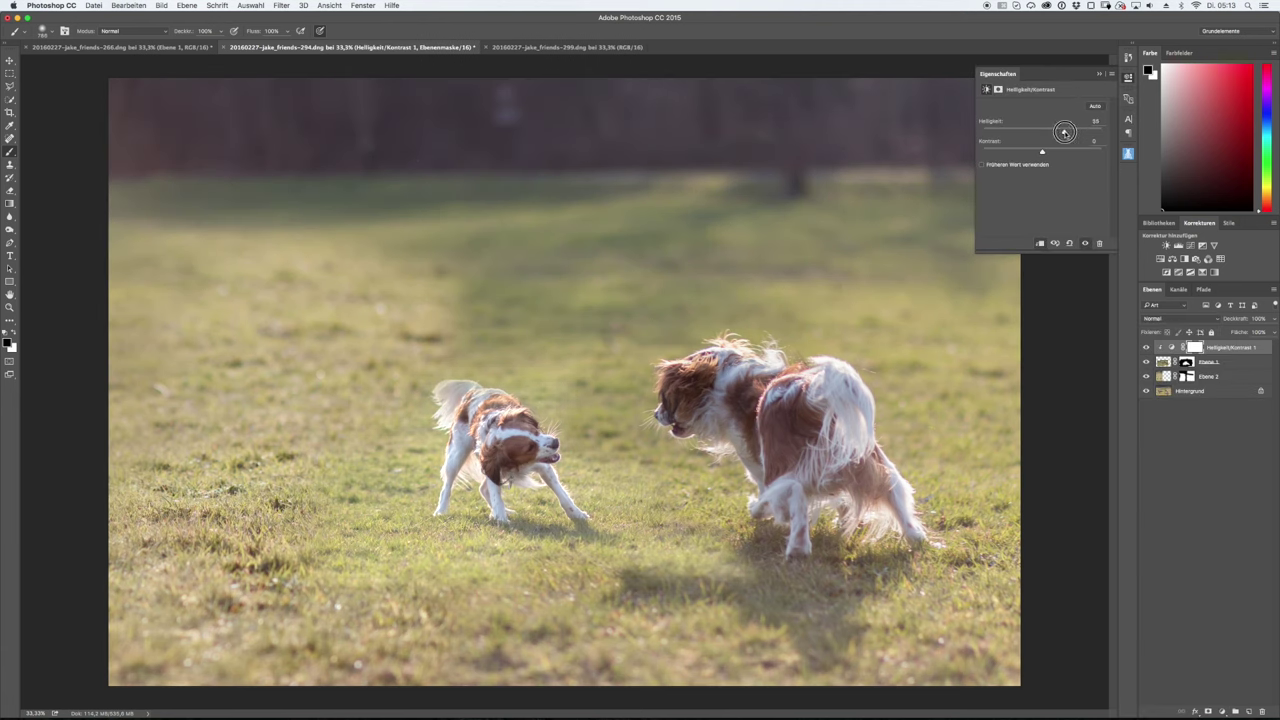
Paint the adjustment's mask over the small dog, swapping black and white, then add a new layer.
{"action": "scroll", "coordinate": [497, 476], "scroll_direction": "up", "scroll_amount": 3}
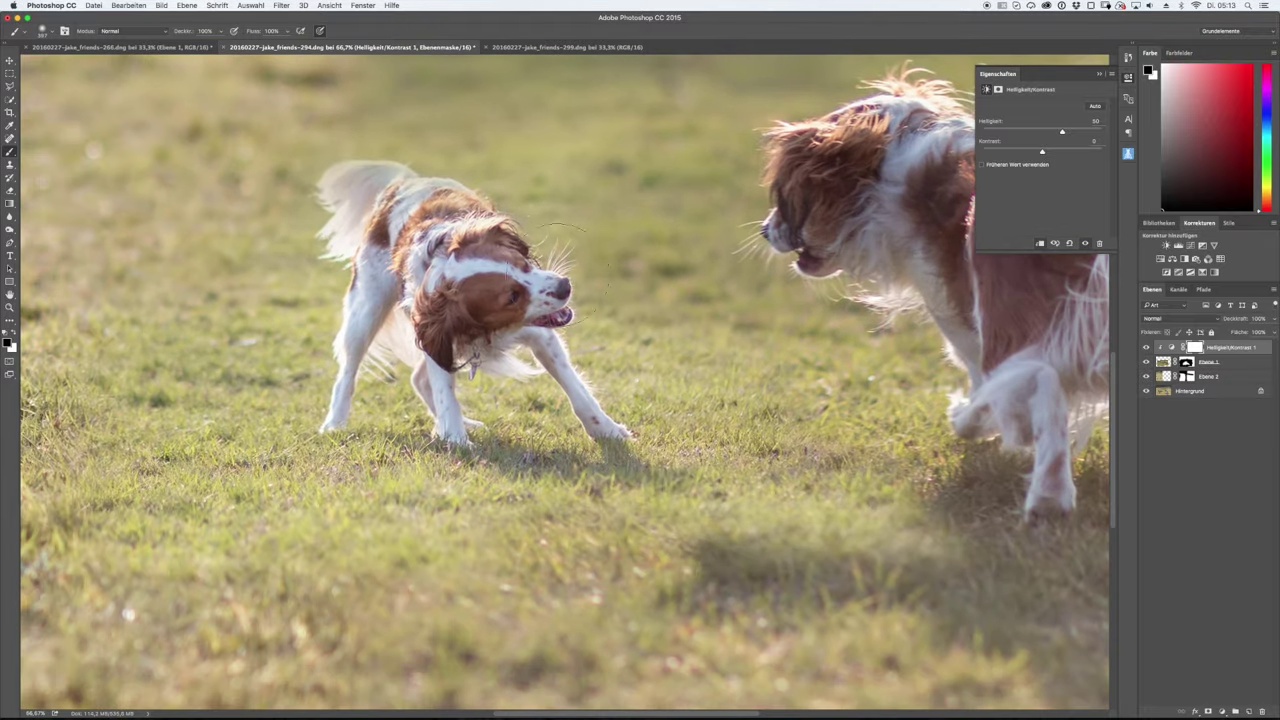
{"action": "left_click_drag", "start_coordinate": [560, 262], "coordinate": [541, 262]}
{"action": "mouse_move", "coordinate": [387, 438]}
{"action": "left_mouse_down"}
{"action": "mouse_move", "coordinate": [410, 130]}
{"action": "mouse_move", "coordinate": [340, 300]}
{"action": "left_mouse_up"}
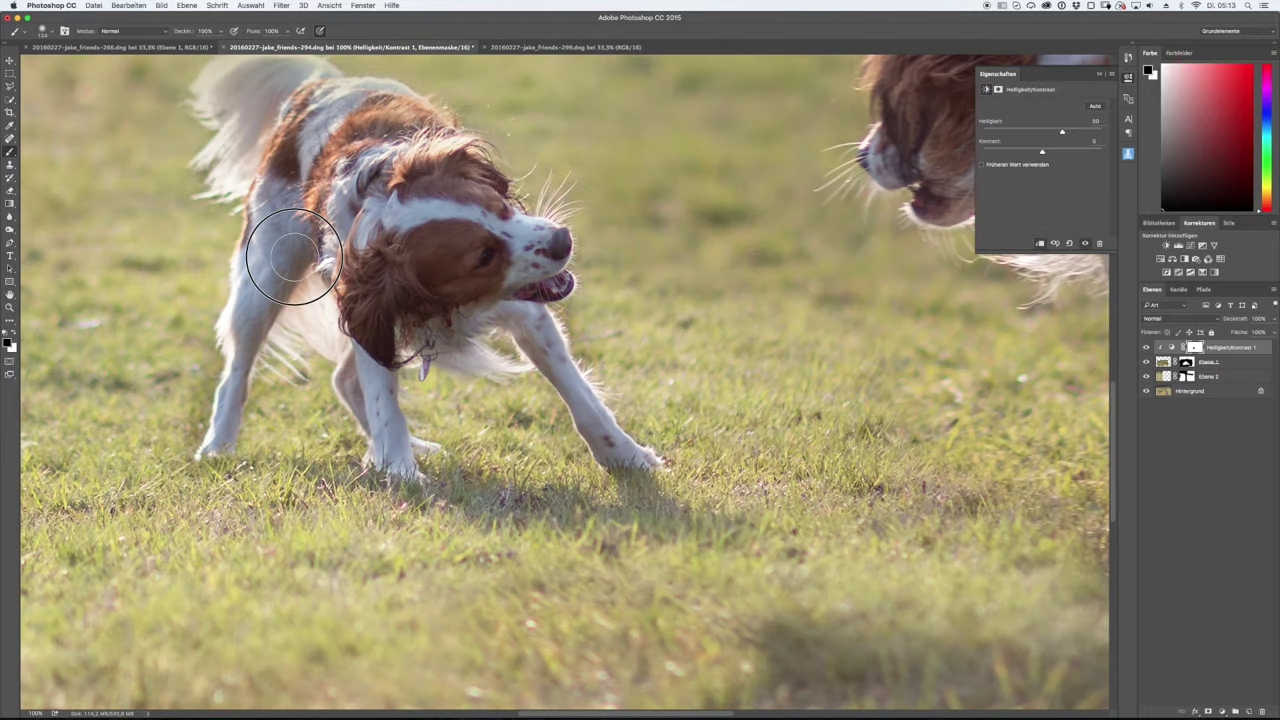
{"action": "left_click_drag", "start_coordinate": [460, 290], "coordinate": [510, 394]}
{"action": "key", "text": "x"}
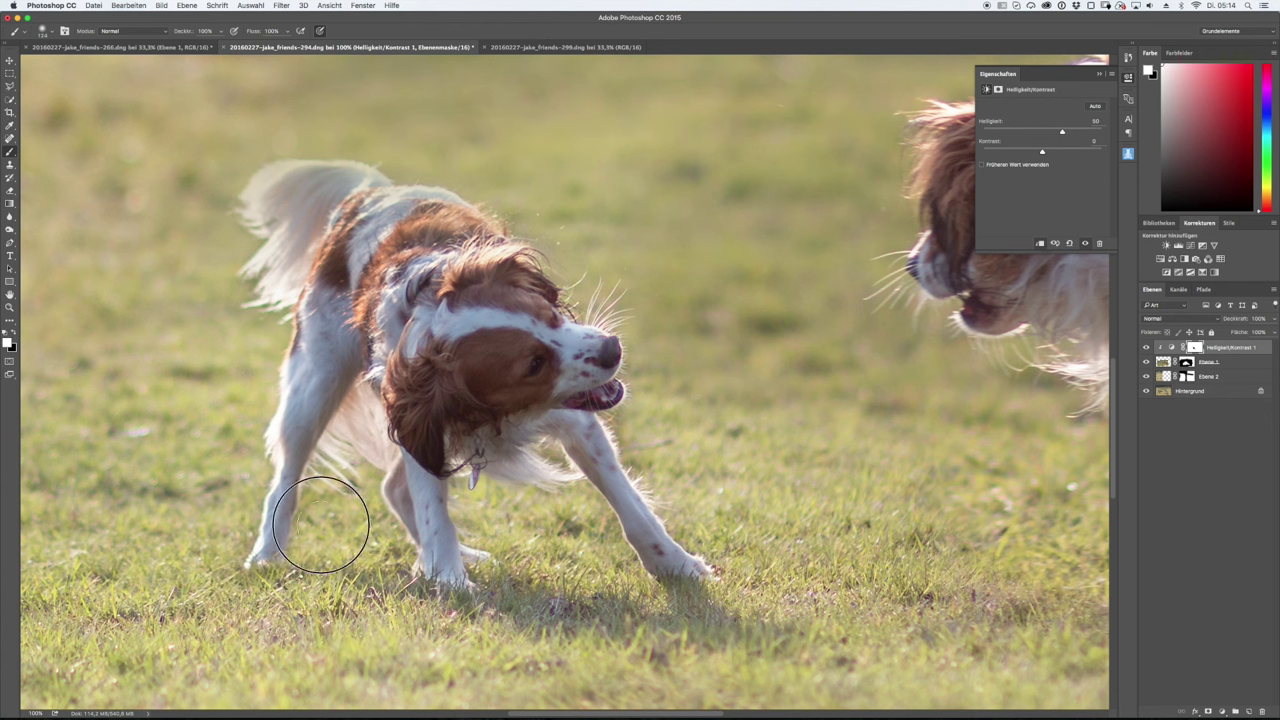
{"action": "key", "text": "x"}
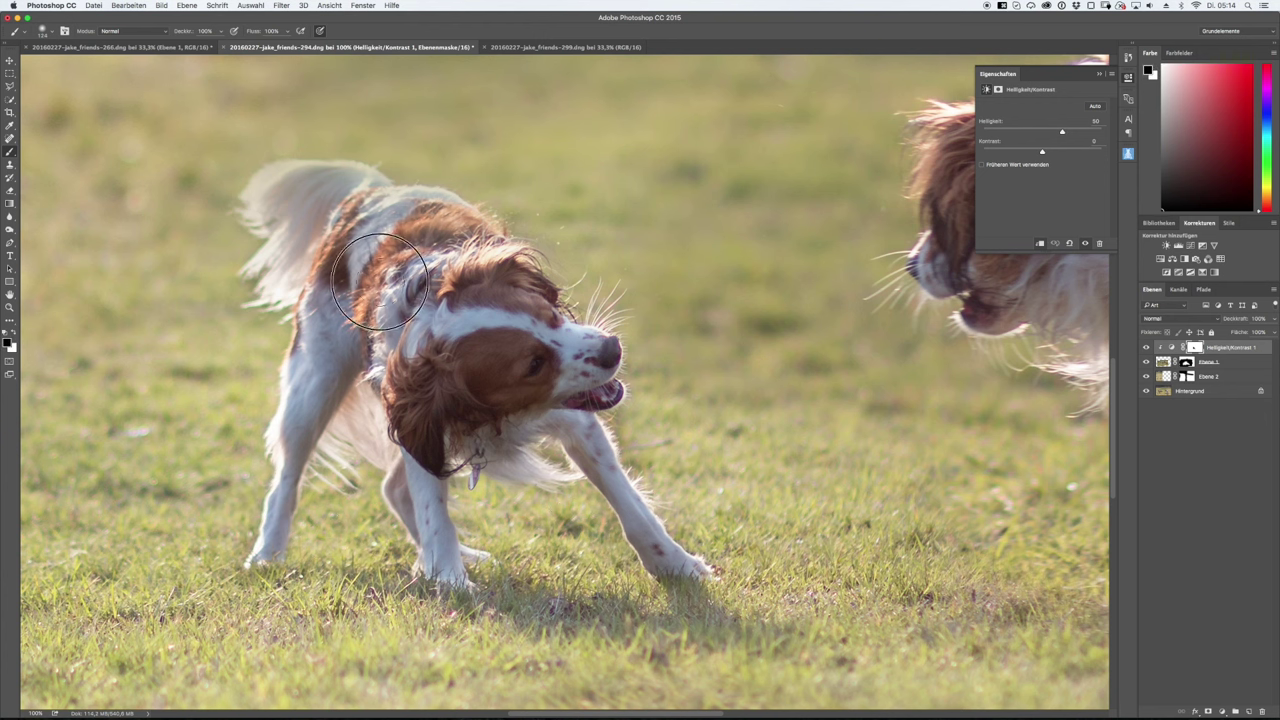
{"action": "key", "text": "x"}
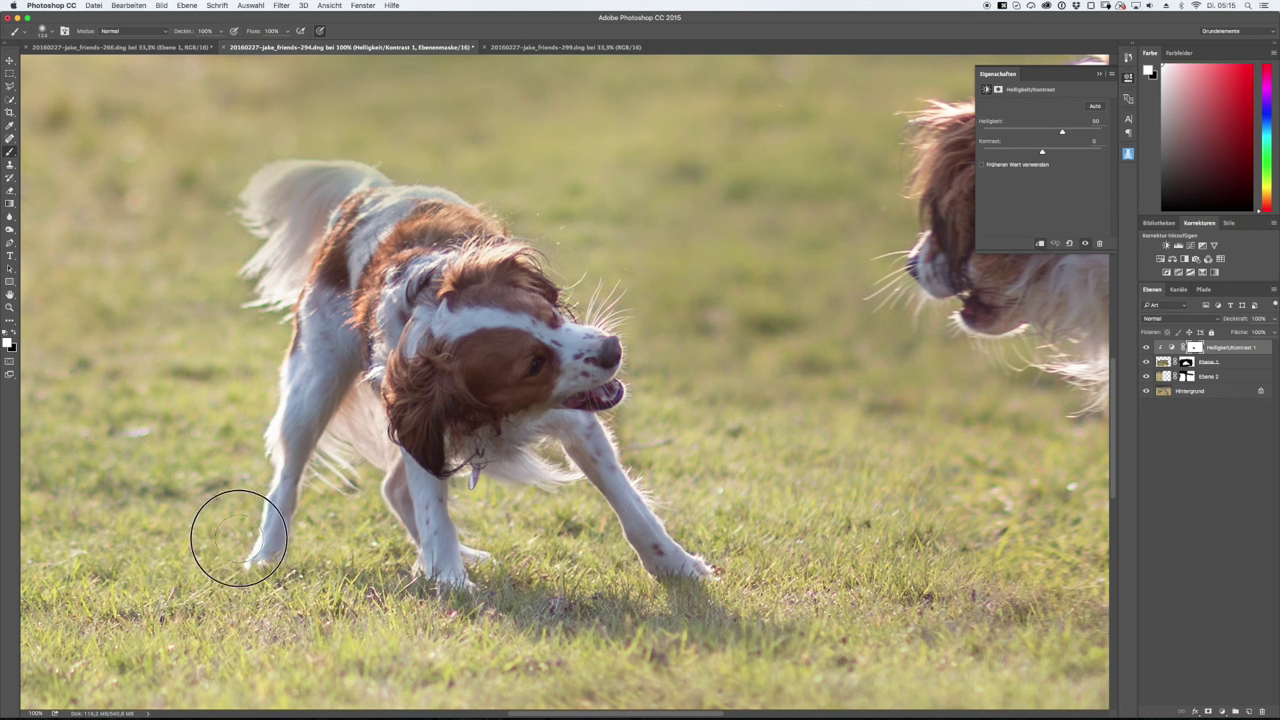
{"action": "key", "text": "super+minus"}
{"action": "key", "text": "super+minus"}
{"action": "key", "text": "super+minus"}
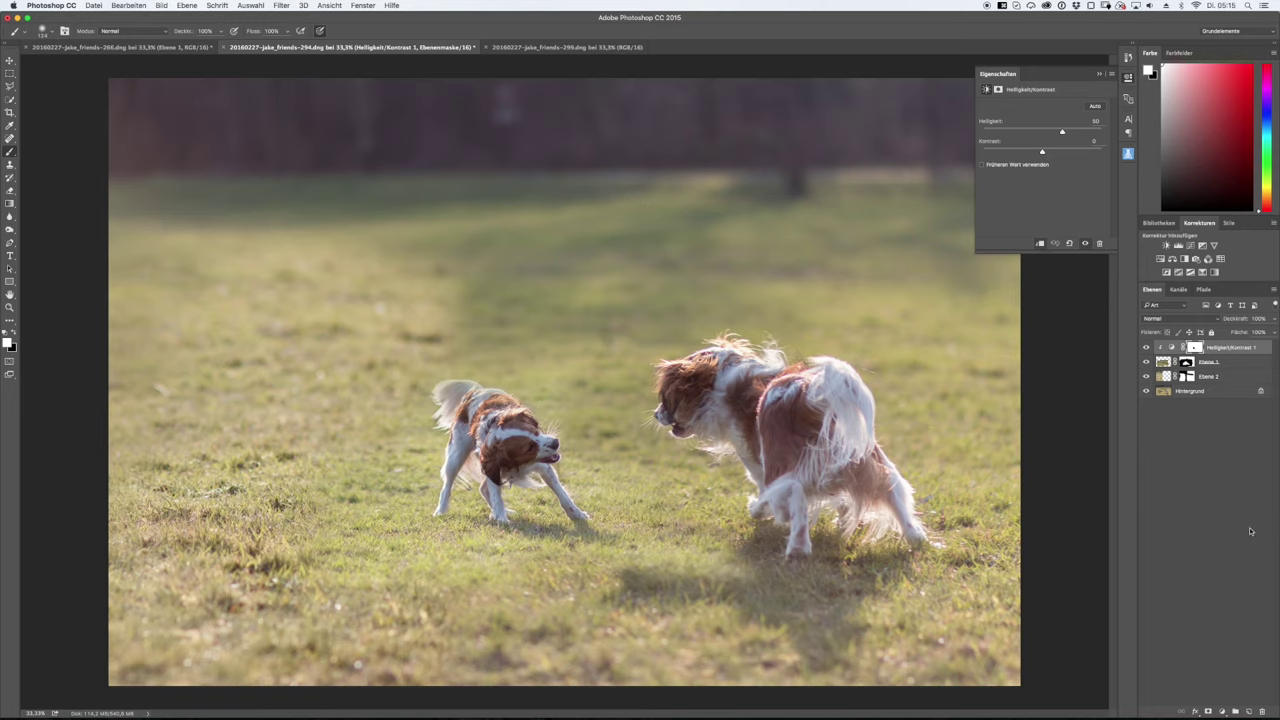
{"action": "left_click", "coordinate": [1243, 707]}
Clone and mask-paint the grass along the lower part of the patch.
{"action": "key", "text": "s"}
{"action": "left_click", "coordinate": [523, 234], "text": "alt"}
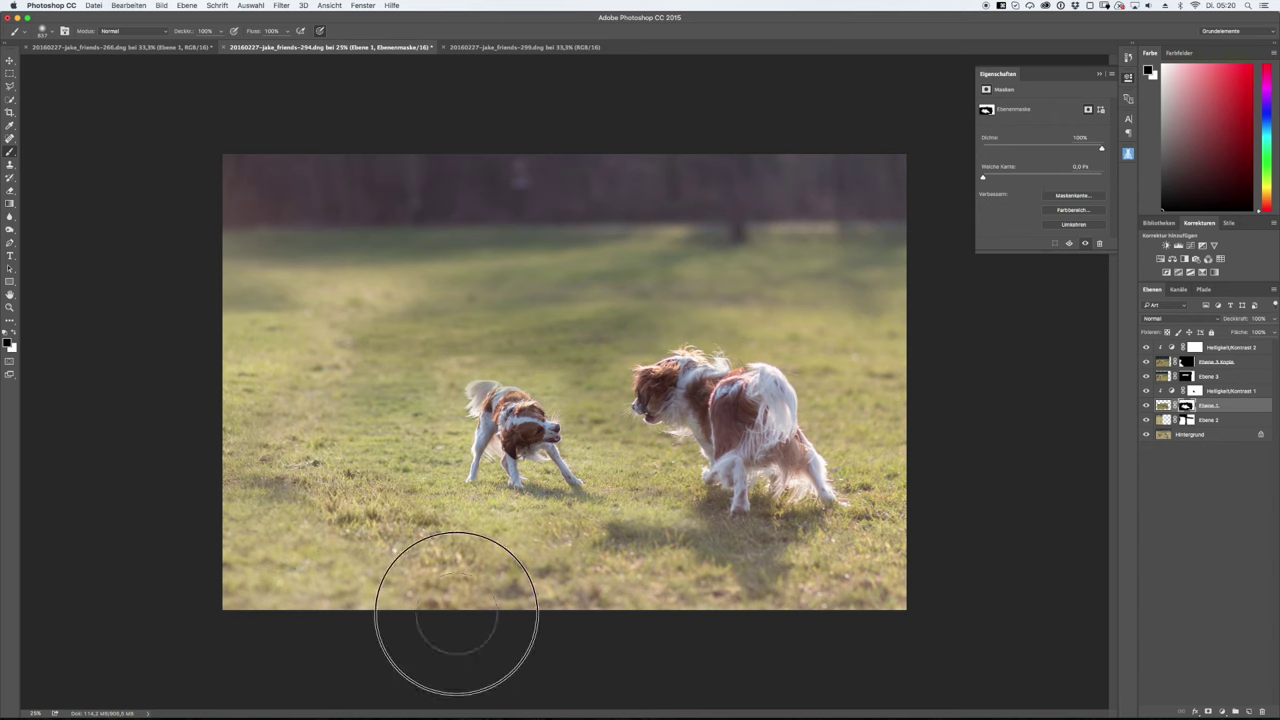
{"action": "key", "text": "x"}
{"action": "left_click_drag", "start_coordinate": [457, 514], "coordinate": [560, 520]}
{"action": "left_click_drag", "start_coordinate": [669, 535], "coordinate": [664, 518]}
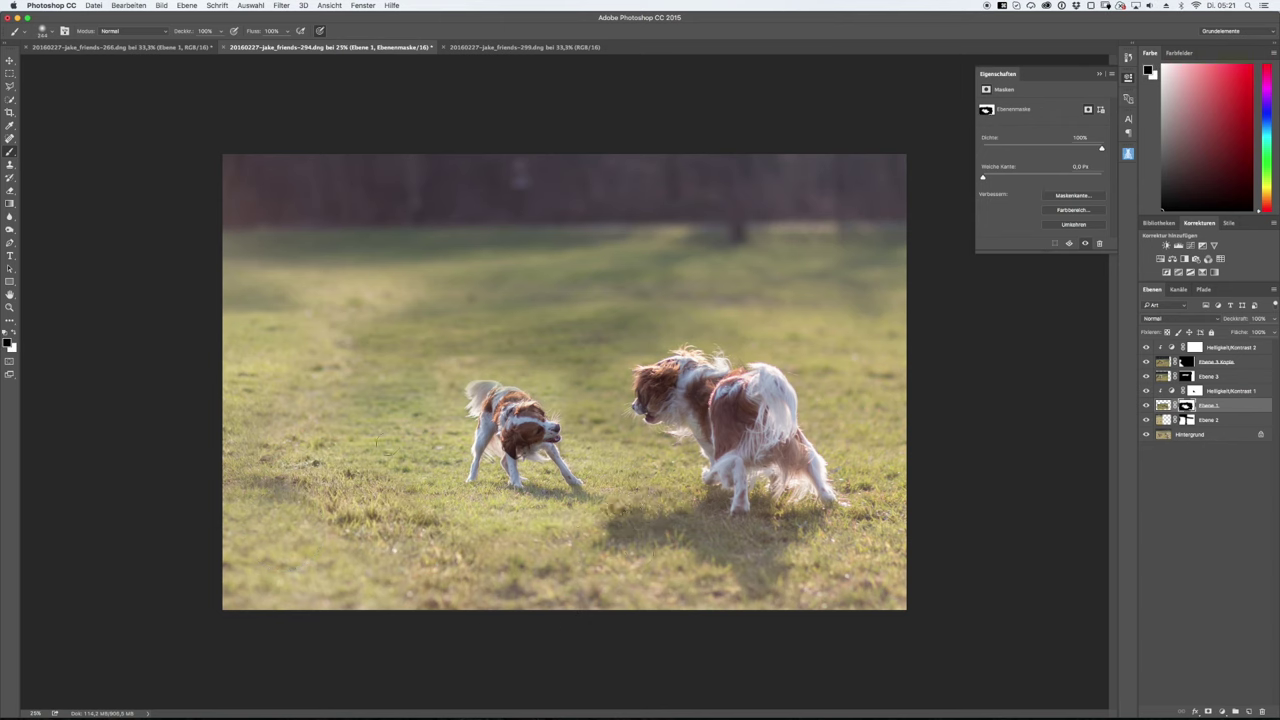
Target the brightness adjustment's mask and toggle the small dog's layer to compare.
{"action": "left_click", "coordinate": [1194, 391]}
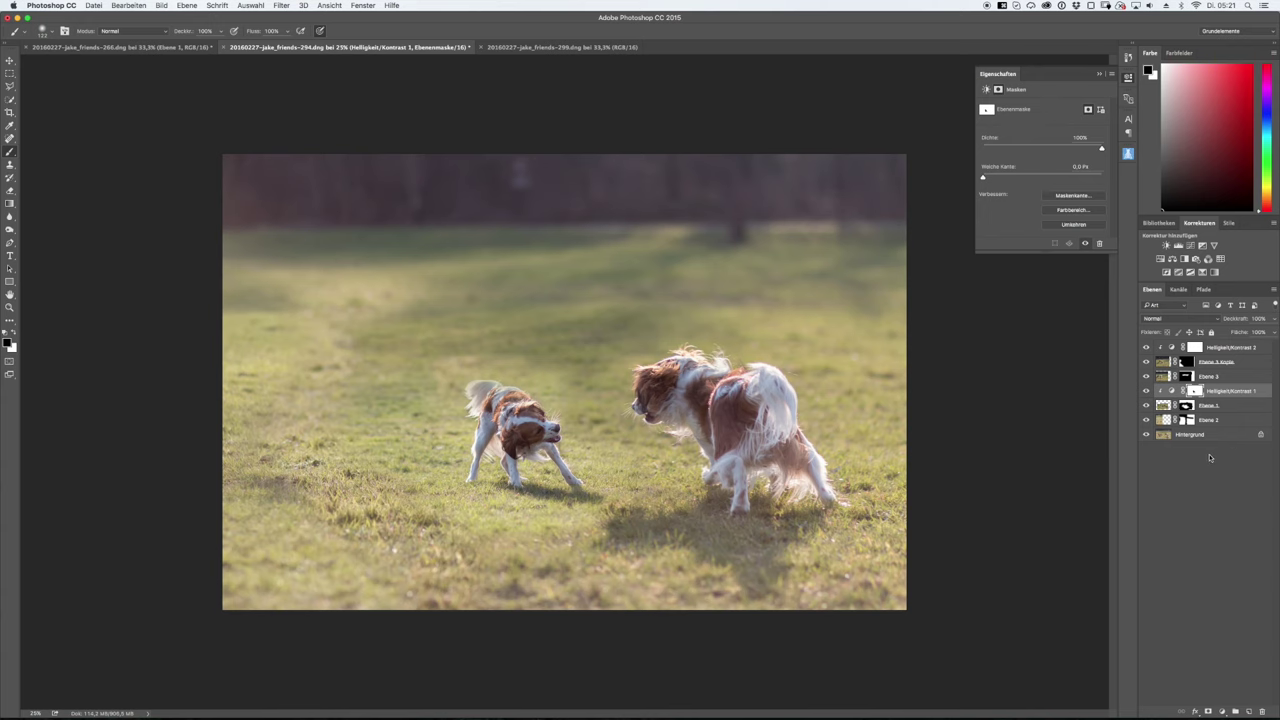
{"action": "left_click", "coordinate": [1146, 410]}
{"action": "left_click", "coordinate": [1146, 410]}
{"action": "key", "text": "super+plus"}
{"action": "key", "text": "super+plus"}
{"action": "key", "text": "super+plus"}
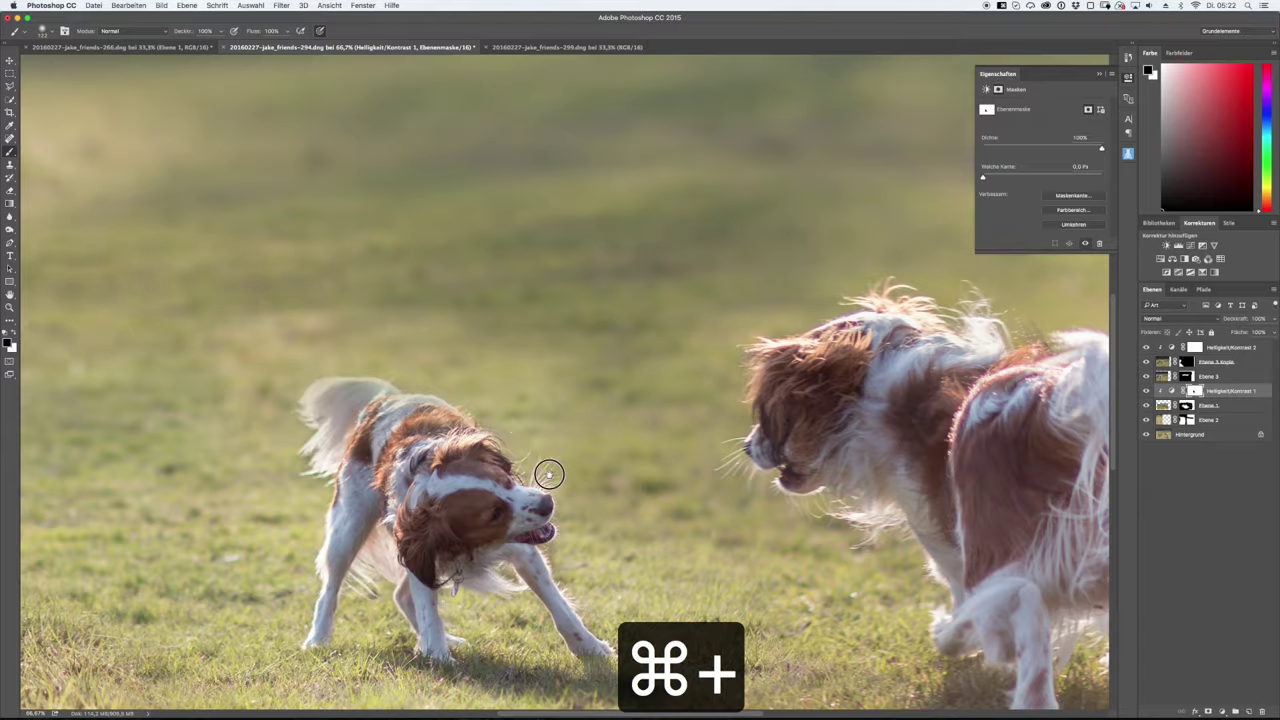
{"action": "key", "text": "super+plus"}
Quick-select the small spaniel on the patched layer, including its paw shadow.
{"action": "key", "text": "w"}
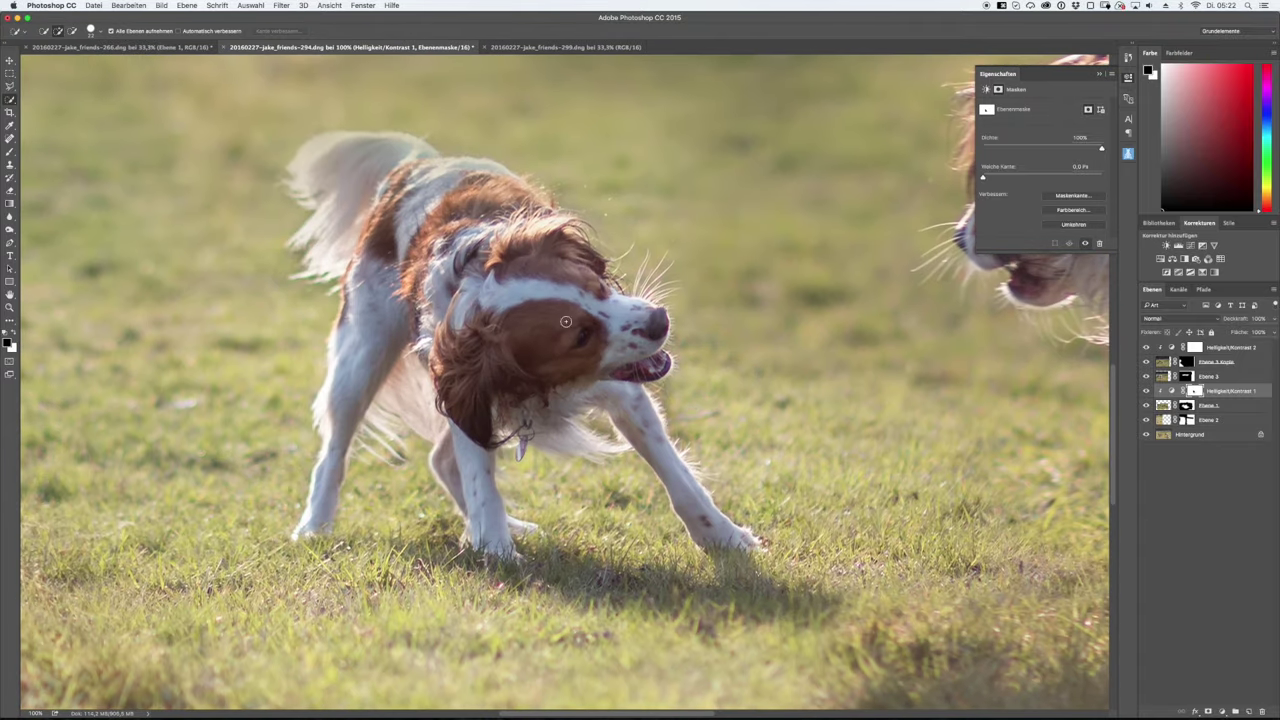
{"action": "key", "text": "alt+bracketleft"}
{"action": "left_click_drag", "start_coordinate": [628, 396], "coordinate": [750, 545]}
{"action": "left_click_drag", "start_coordinate": [315, 505], "coordinate": [380, 401]}
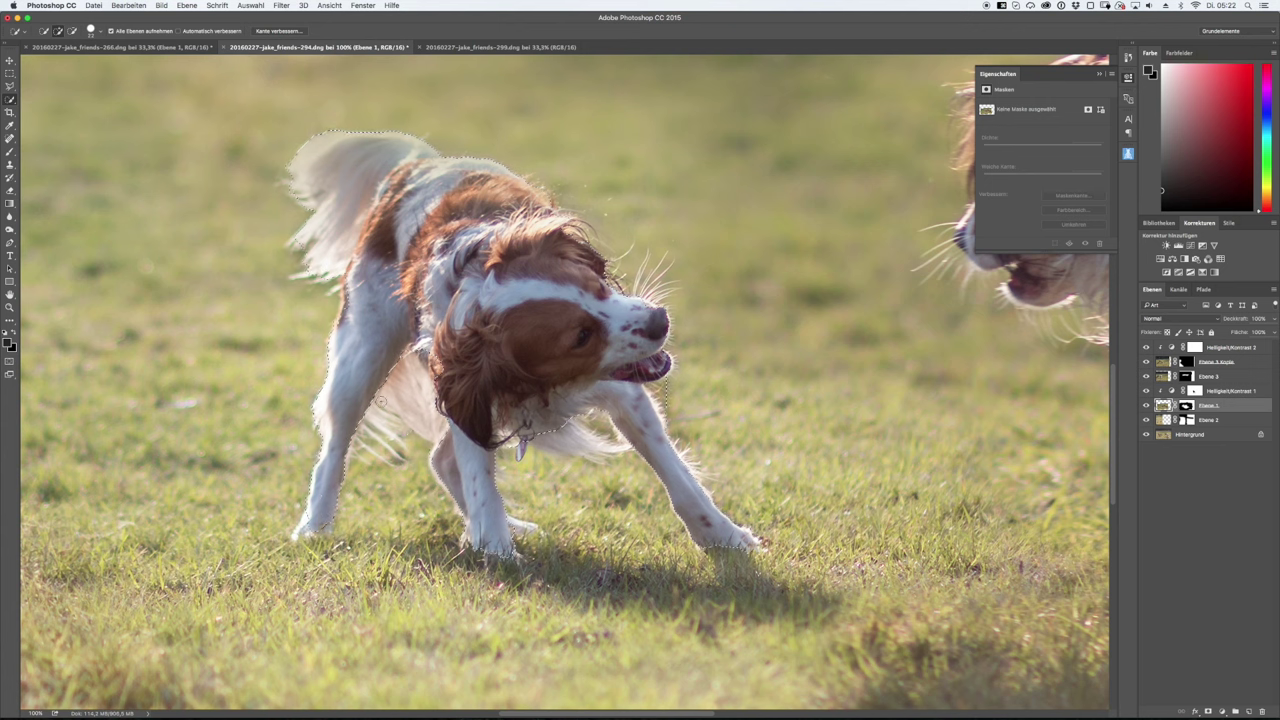
{"action": "left_click", "coordinate": [798, 616]}
{"action": "left_click_drag", "start_coordinate": [637, 525], "coordinate": [540, 503]}
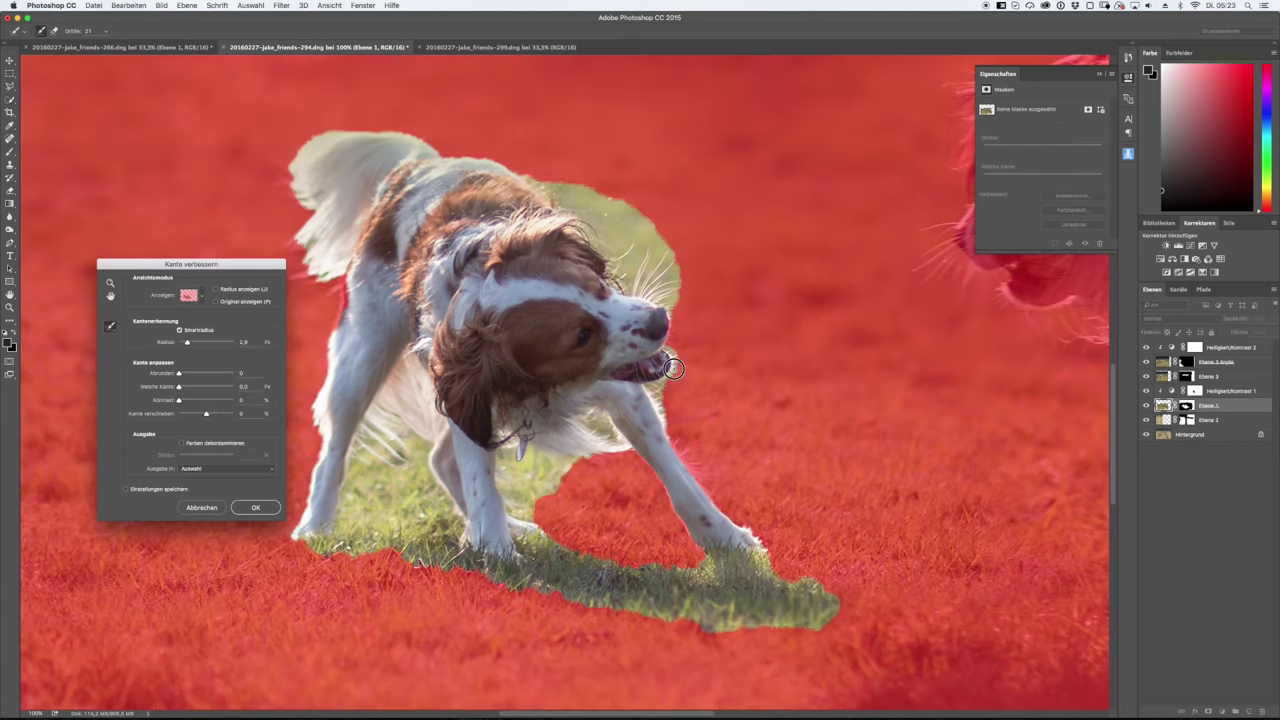
Refine the selection edge along the front leg, tail and back at a 2.9 px radius.
{"action": "left_click_drag", "start_coordinate": [680, 450], "coordinate": [765, 550]}
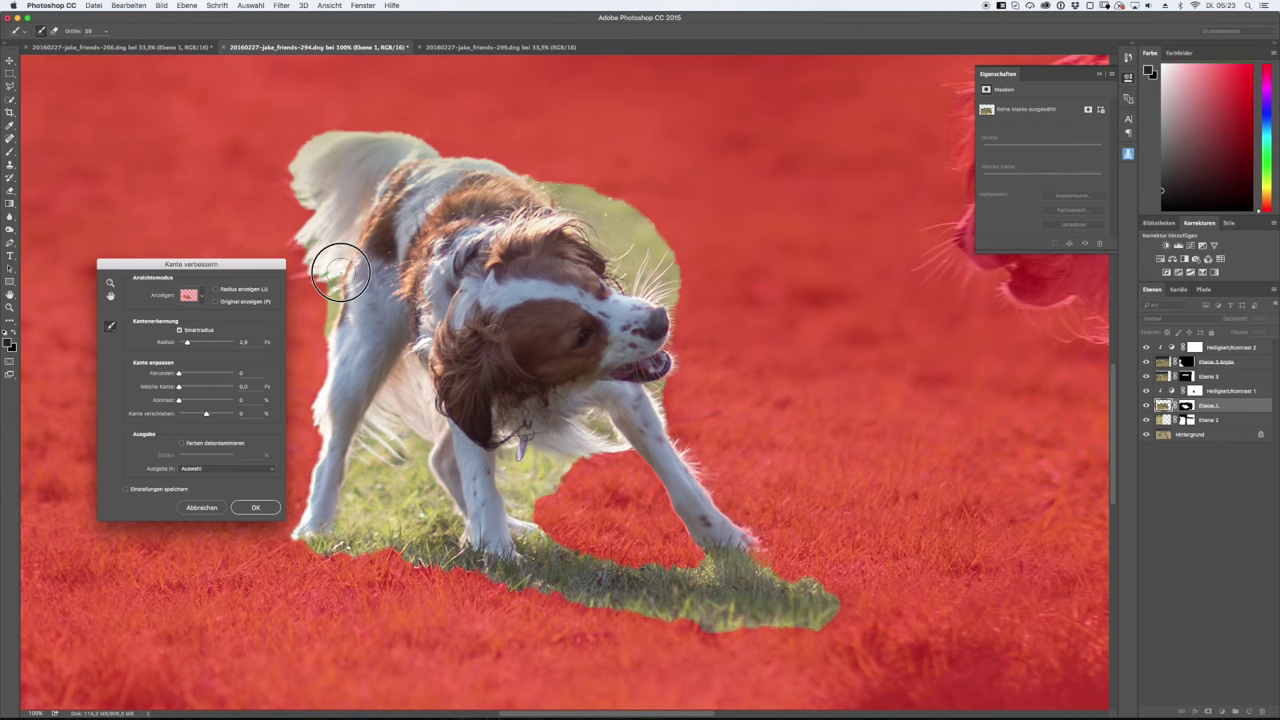
{"action": "left_click_drag", "start_coordinate": [306, 258], "coordinate": [483, 150]}
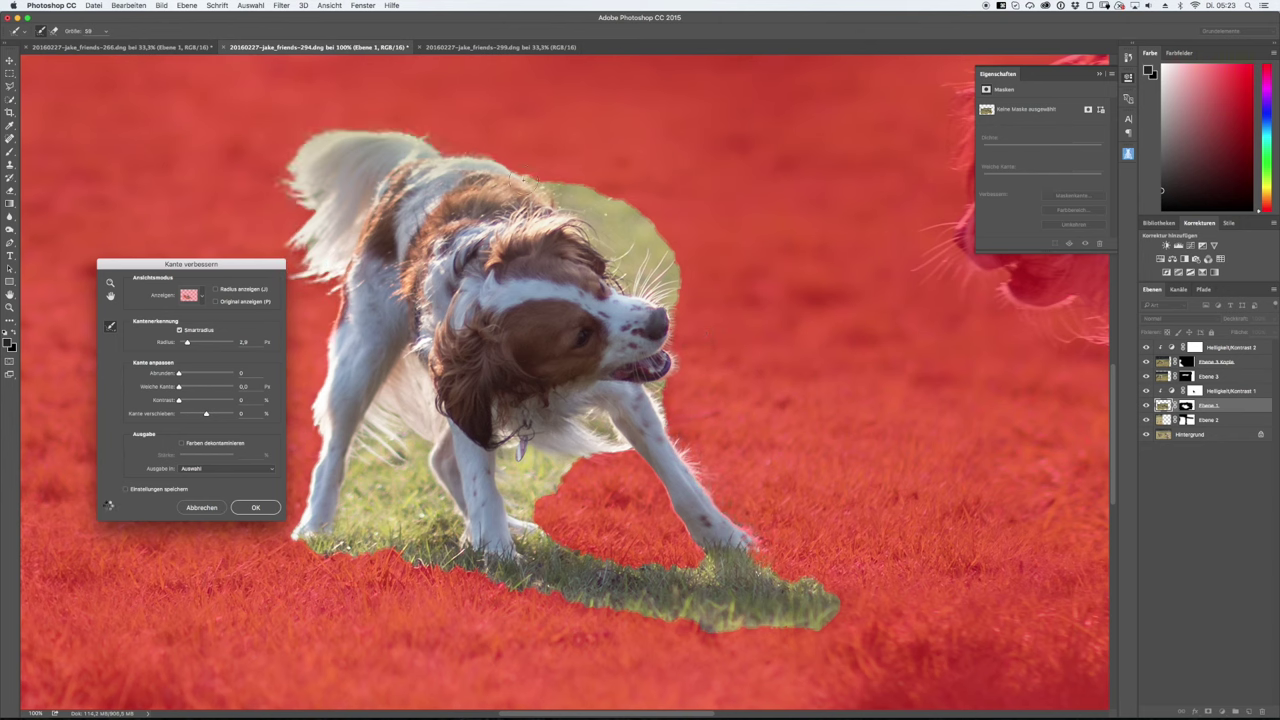
{"action": "key", "text": "Return"}
{"action": "left_click", "coordinate": [250, 5]}
{"action": "left_click", "coordinate": [286, 237]}
{"action": "key", "text": "Return"}
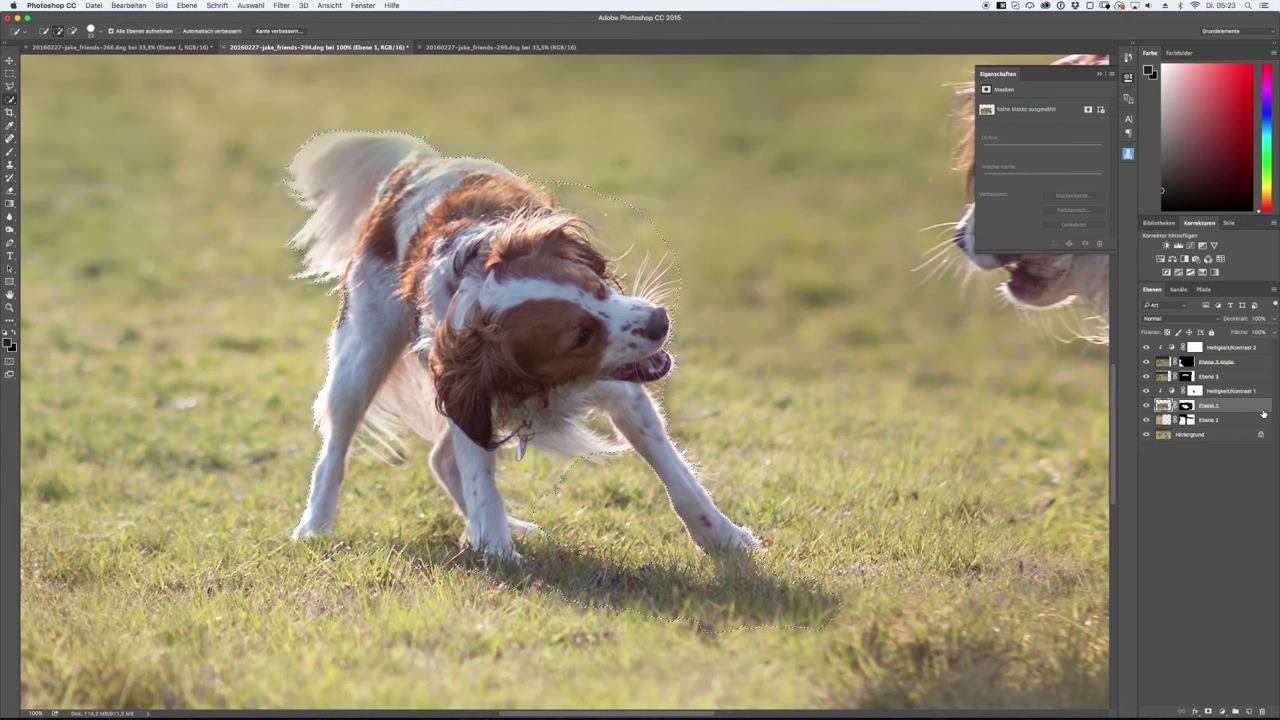
Set up a large soft brush on the mask and inspect the mask view alone.
{"action": "key", "text": "ctrl+minus"}
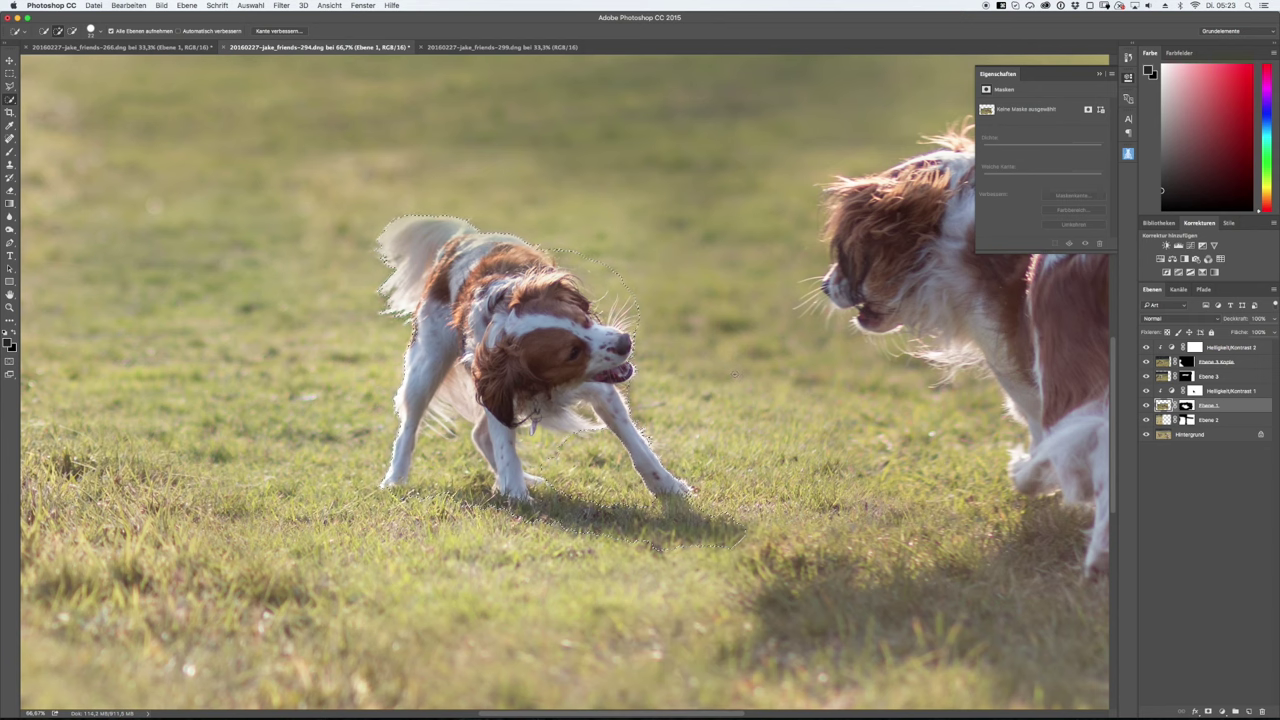
{"action": "left_click", "coordinate": [250, 5]}
{"action": "left_click", "coordinate": [286, 237]}
{"action": "key", "text": "b"}
{"action": "left_click_drag", "start_coordinate": [463, 549], "coordinate": [429, 560]}
{"action": "key", "text": "ctrl+z"}
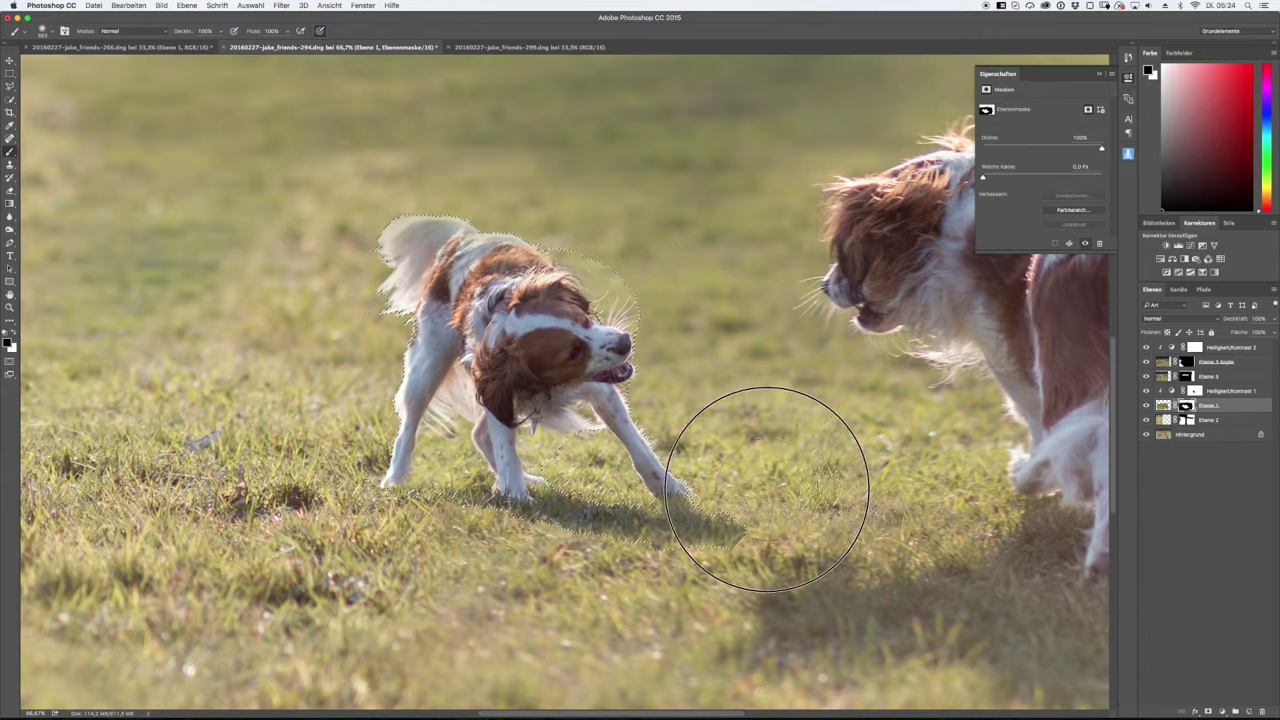
{"action": "left_click", "coordinate": [1185, 405], "text": "alt"}
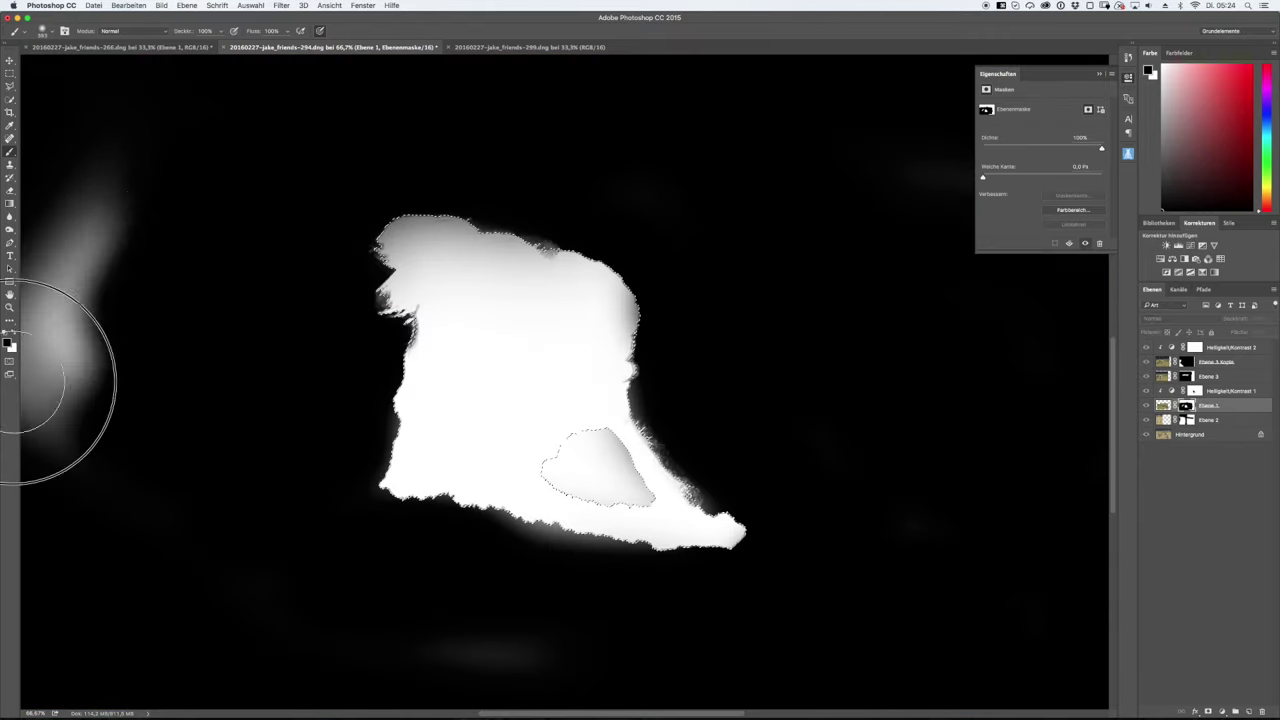
{"action": "left_click", "coordinate": [1185, 405], "text": "alt"}
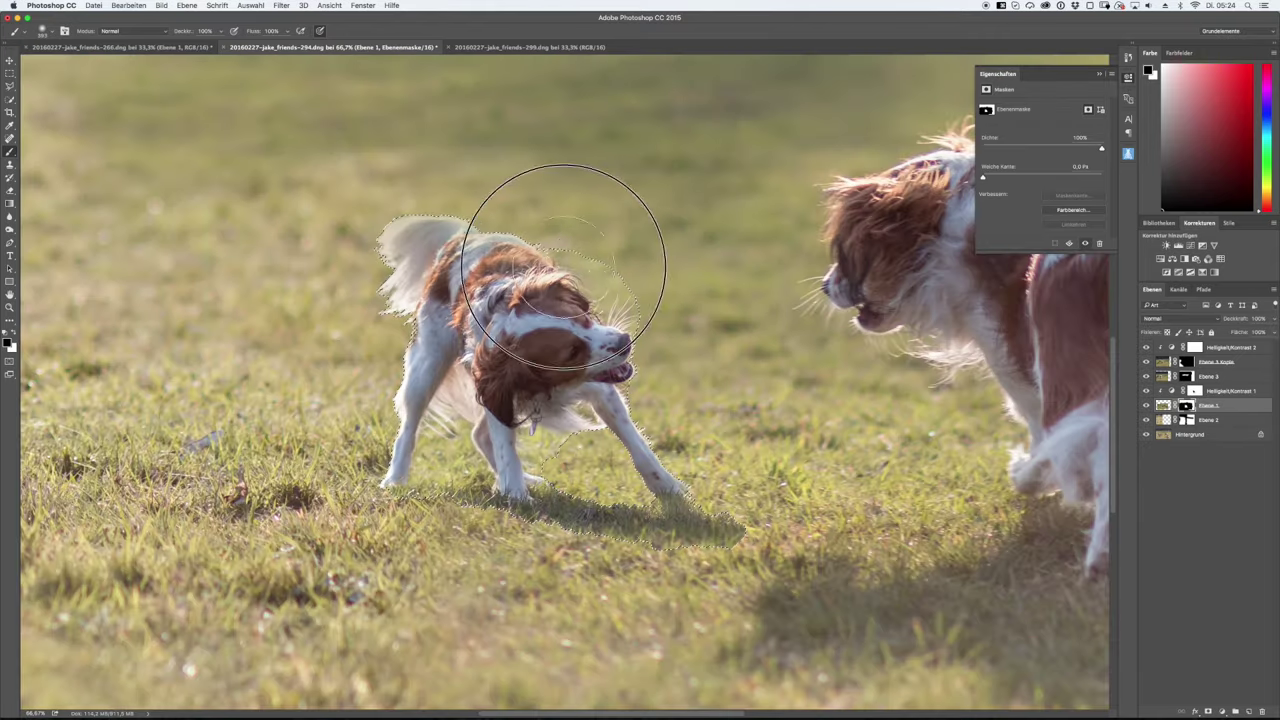
Deselect, hide Ebene 3 and its copy, compare Ebene 1, and target Ebene 2's mask.
{"action": "key", "text": "super+d"}
{"action": "key", "text": "super+minus"}
{"action": "key", "text": "super+minus"}
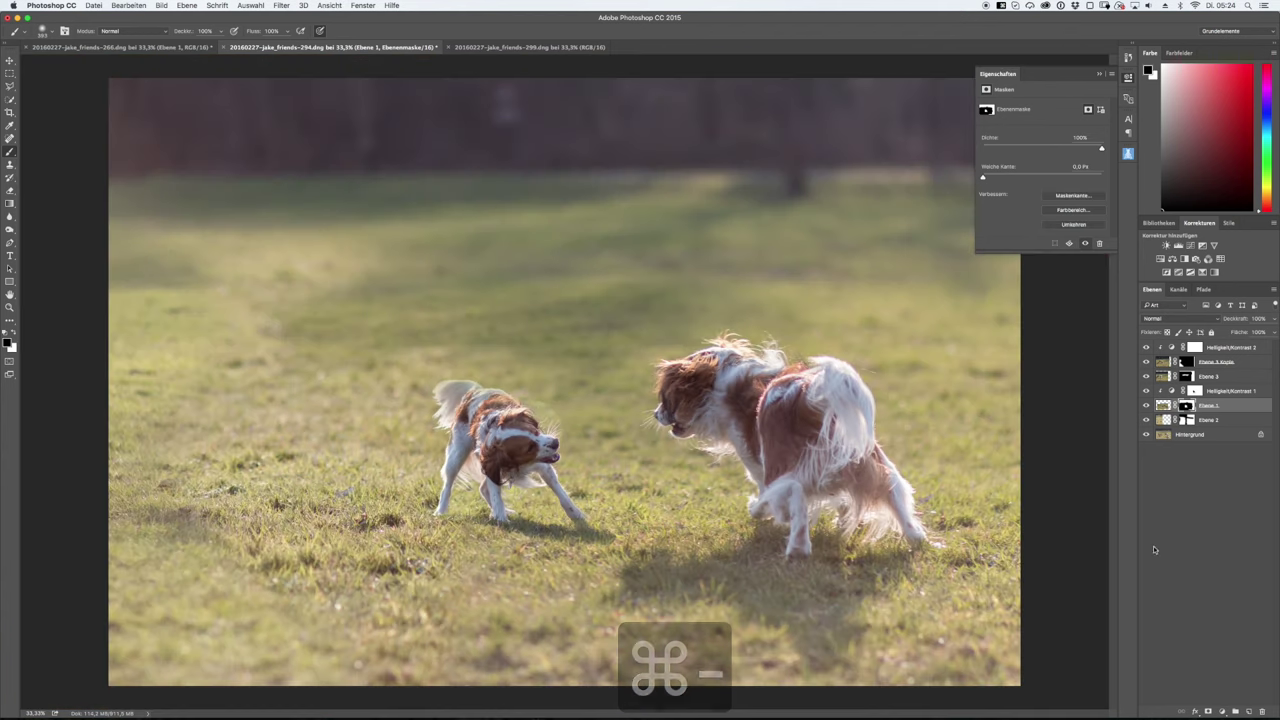
{"action": "left_click", "coordinate": [1146, 376]}
{"action": "left_click", "coordinate": [1146, 361]}
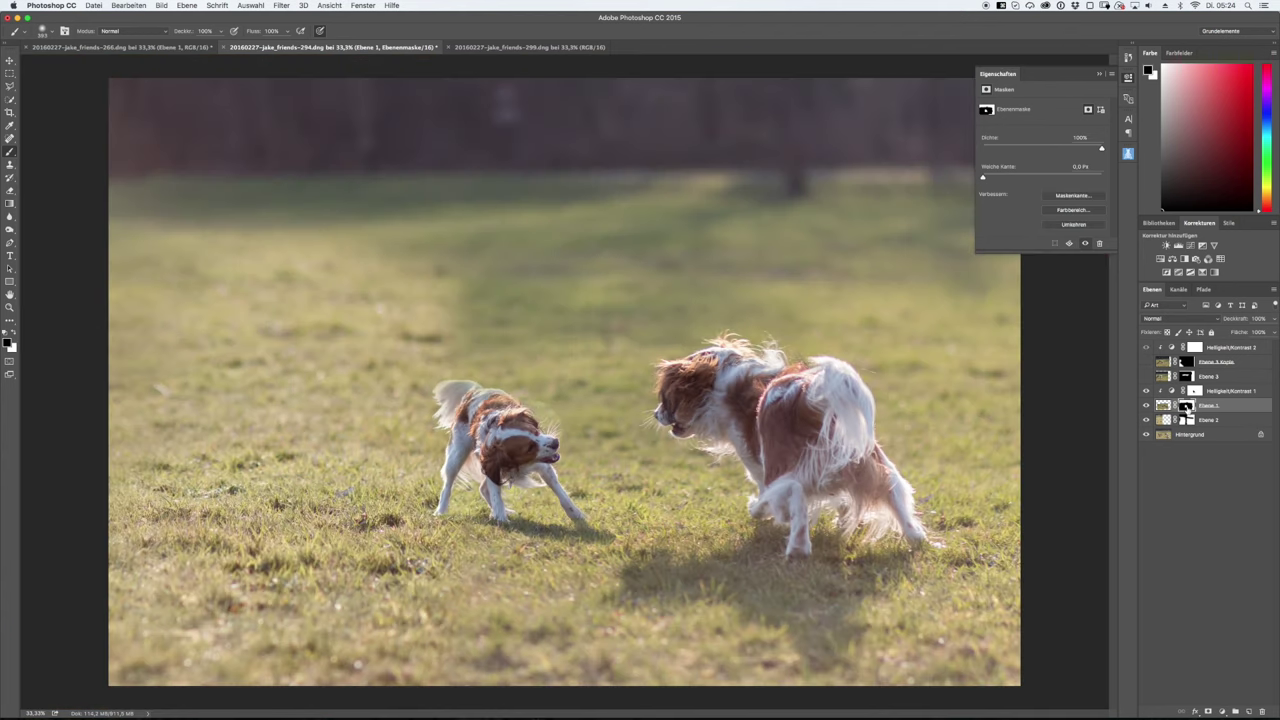
{"action": "left_click", "coordinate": [1146, 405]}
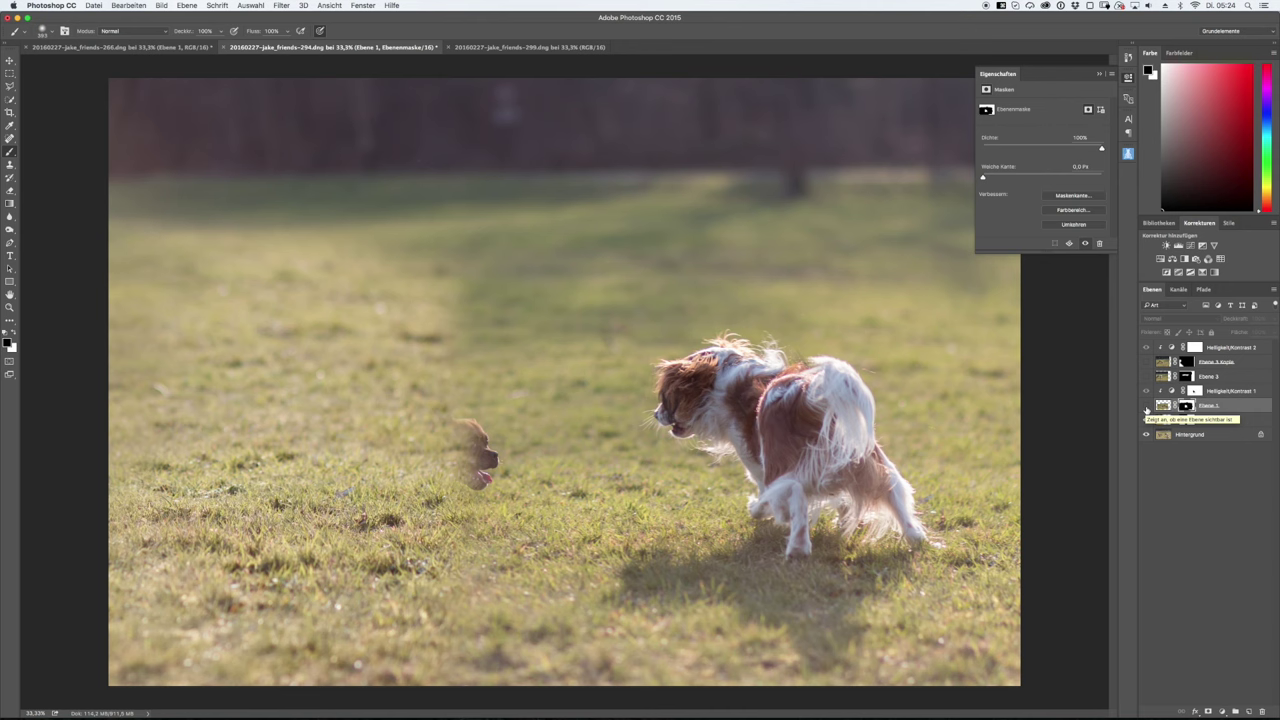
{"action": "left_click", "coordinate": [1146, 405]}
{"action": "left_click", "coordinate": [1186, 420]}
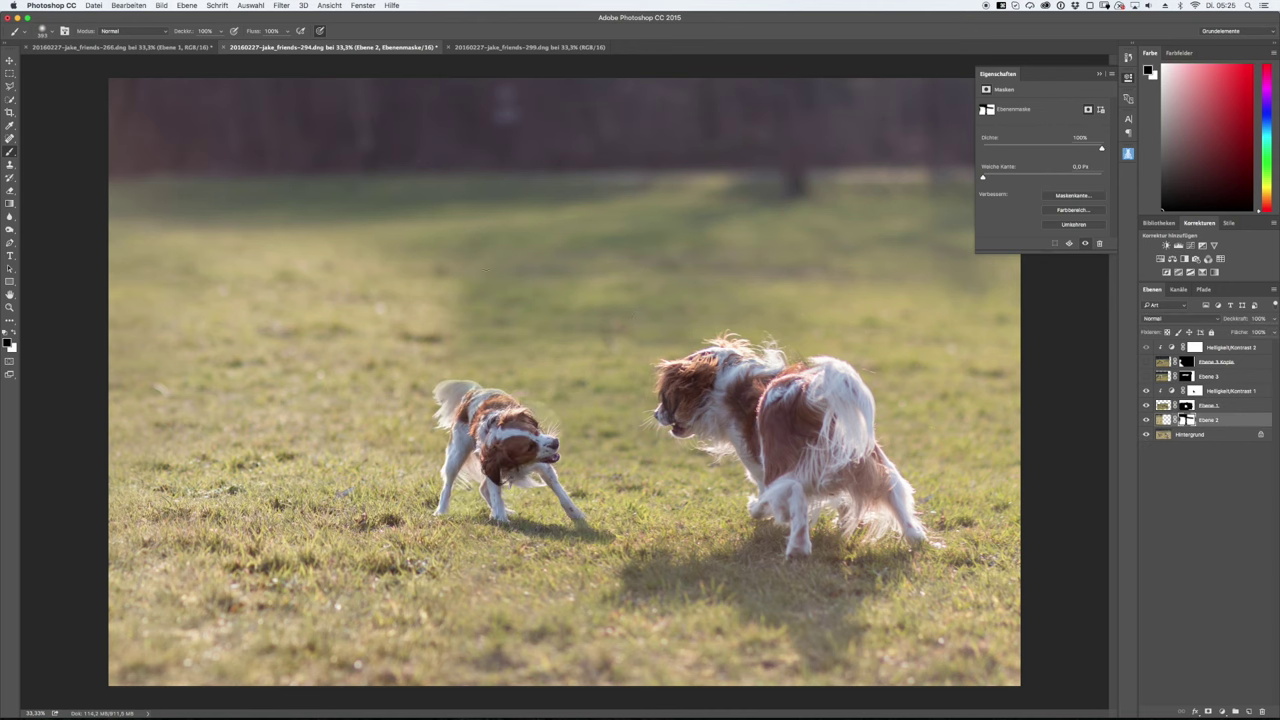
Switch to white, zoom to 100% on the dogs, and shrink the brush.
{"action": "key", "text": "x"}
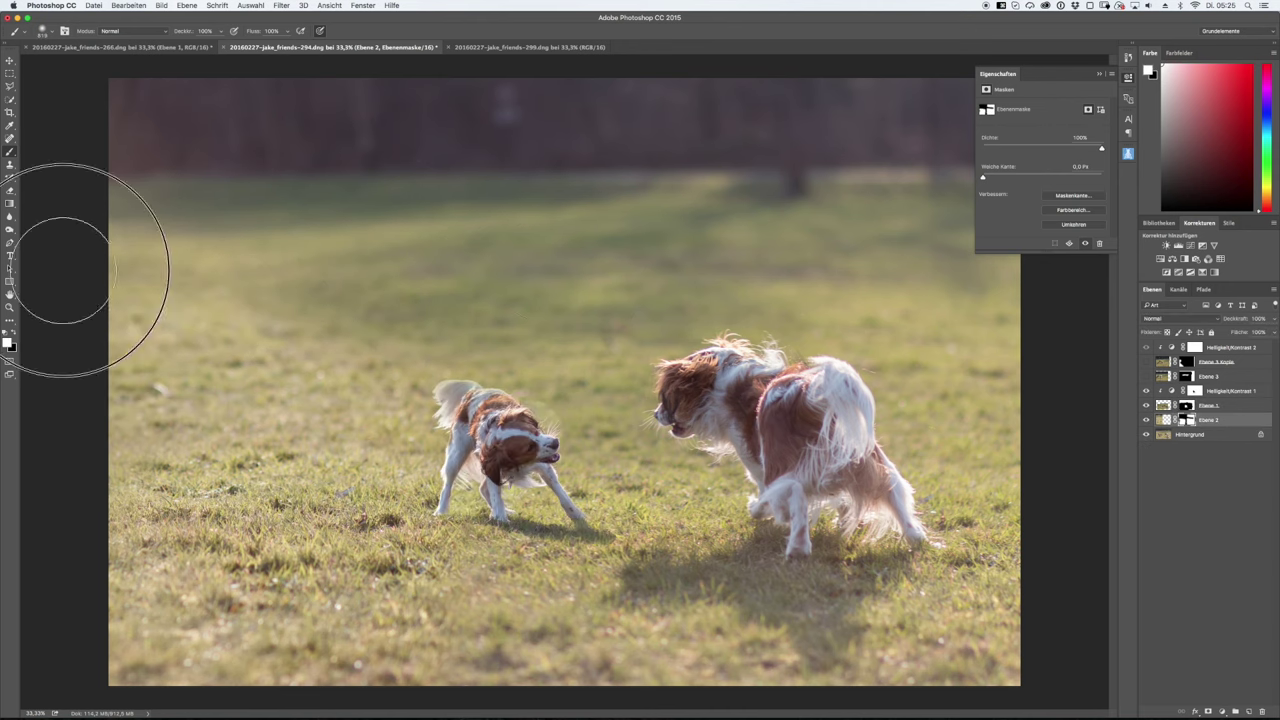
{"action": "key", "text": "super+minus"}
{"action": "key", "text": "super+minus"}
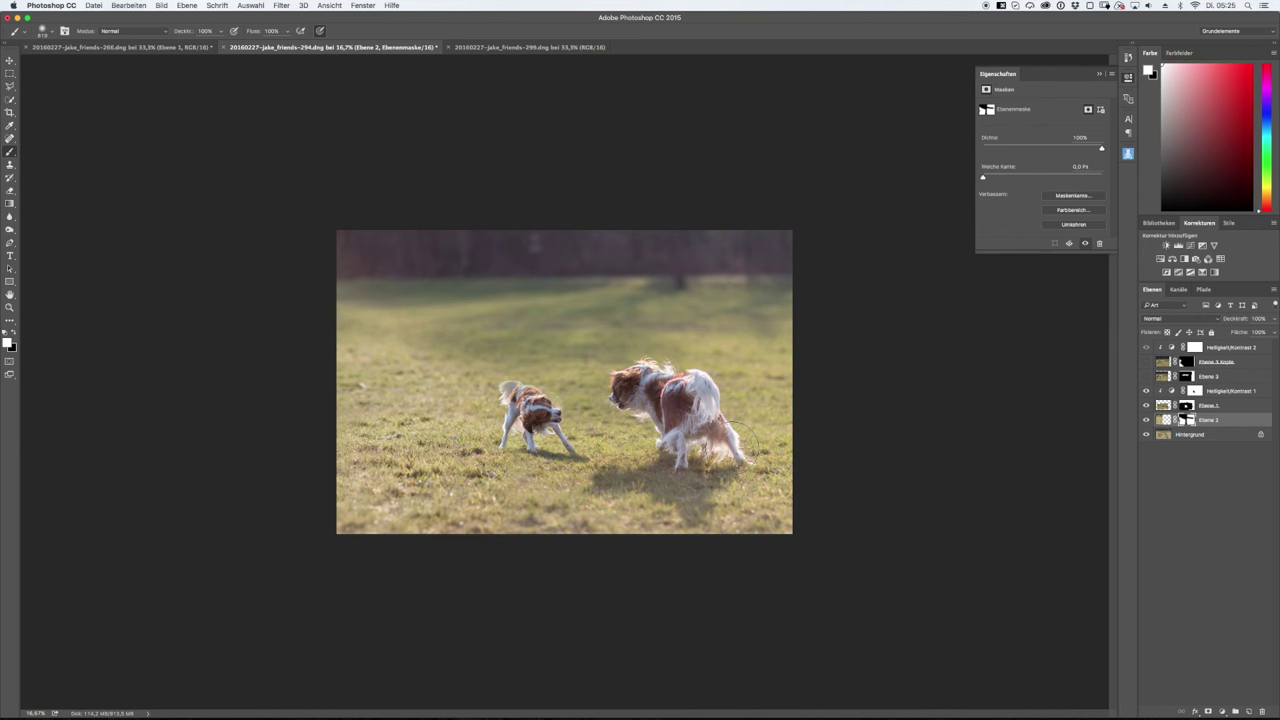
{"action": "key", "text": "super+plus"}
{"action": "key", "text": "super+plus"}
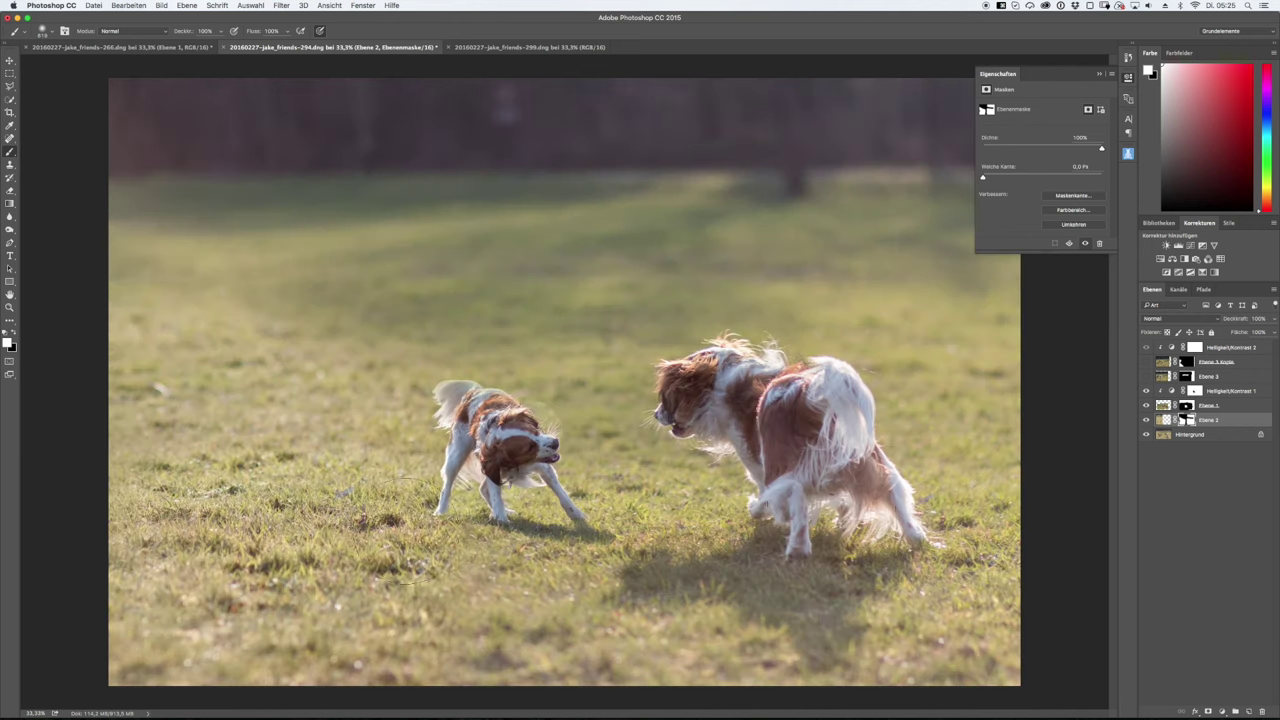
{"action": "key", "text": "super+plus"}
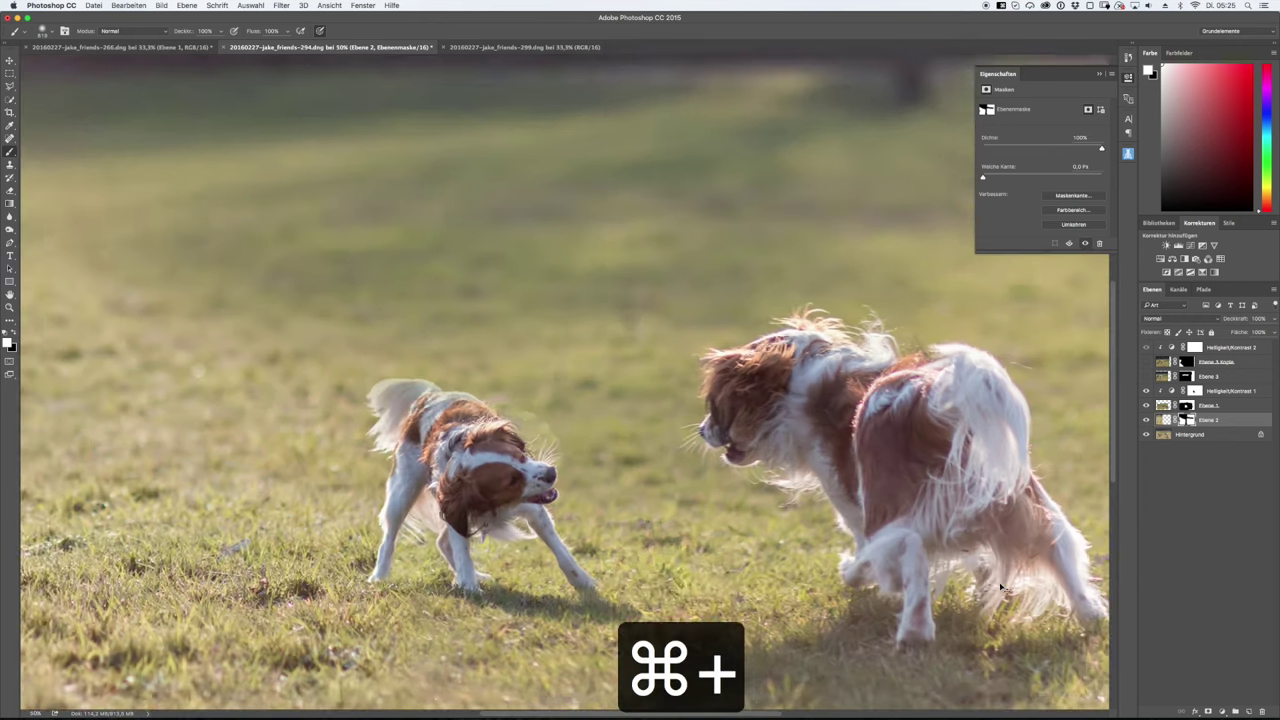
{"action": "key", "text": "super+plus"}
{"action": "key", "text": "super+plus"}
{"action": "left_click_drag", "start_coordinate": [457, 290], "coordinate": [400, 290]}
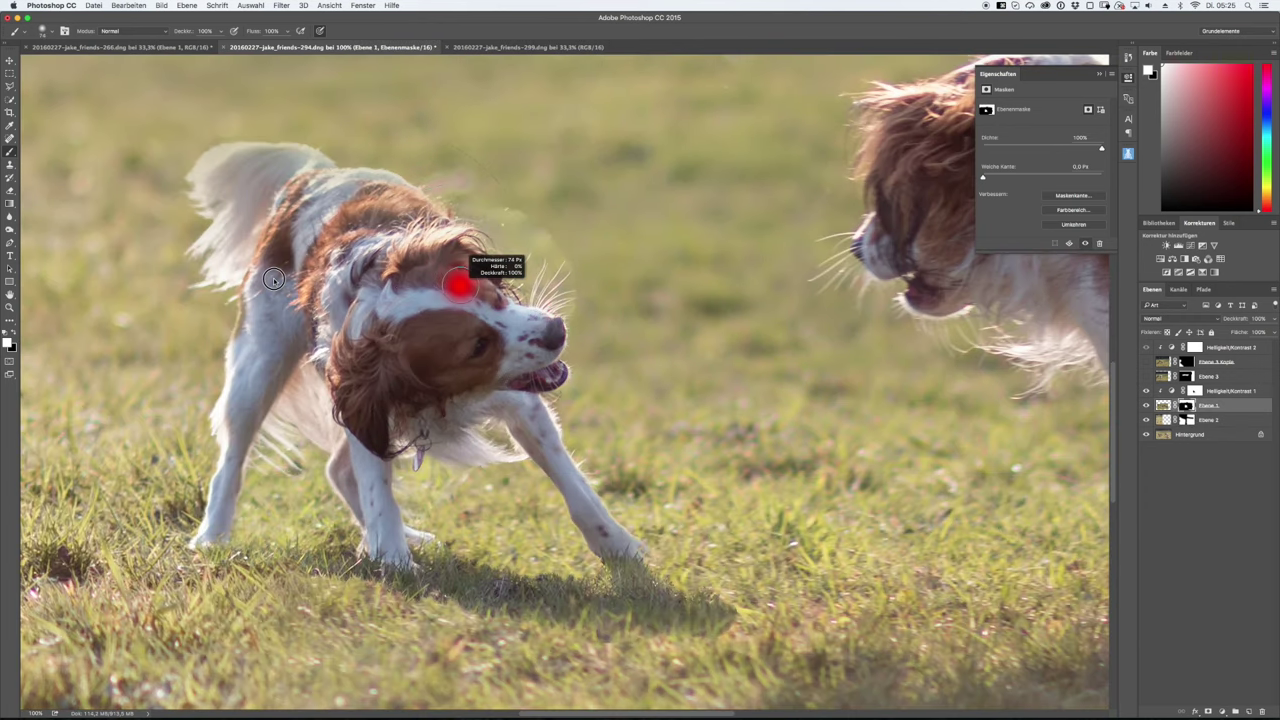
Undo the whisker stroke, lighten the front-paw shadow, and add a Brightness/Contrast layer.
{"action": "key", "text": "super+z"}
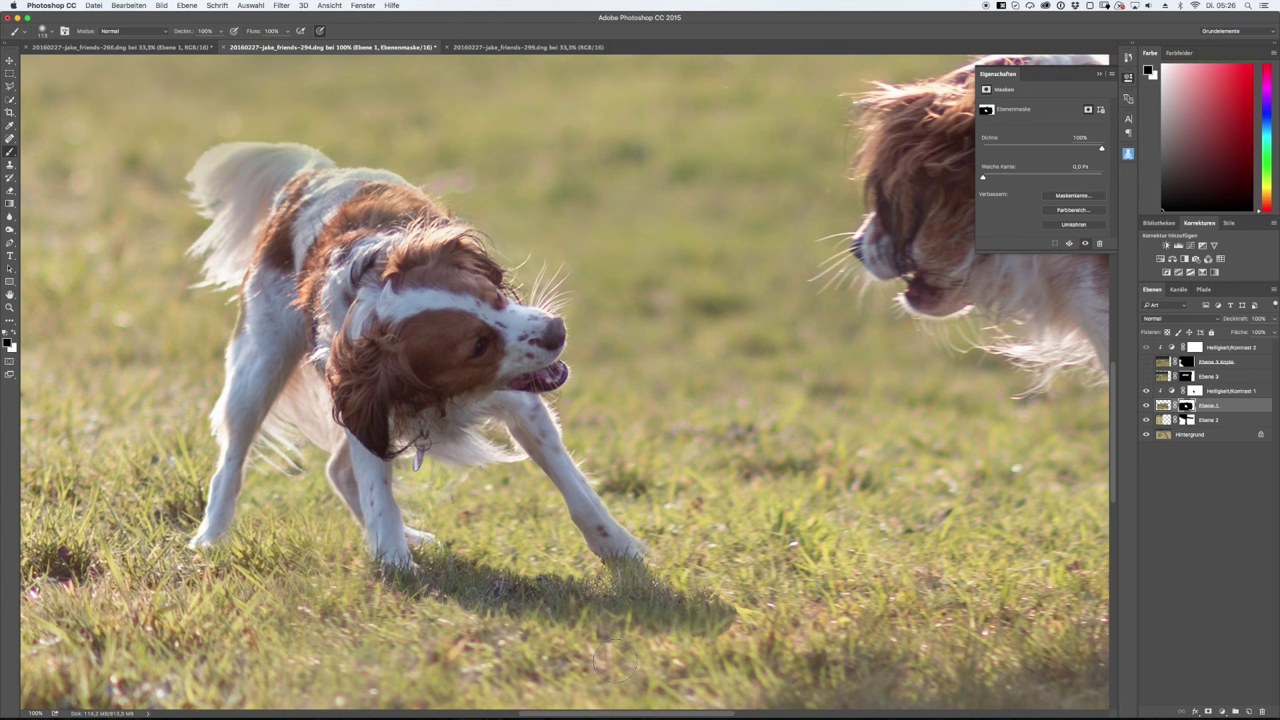
{"action": "left_click_drag", "start_coordinate": [386, 594], "coordinate": [720, 615]}
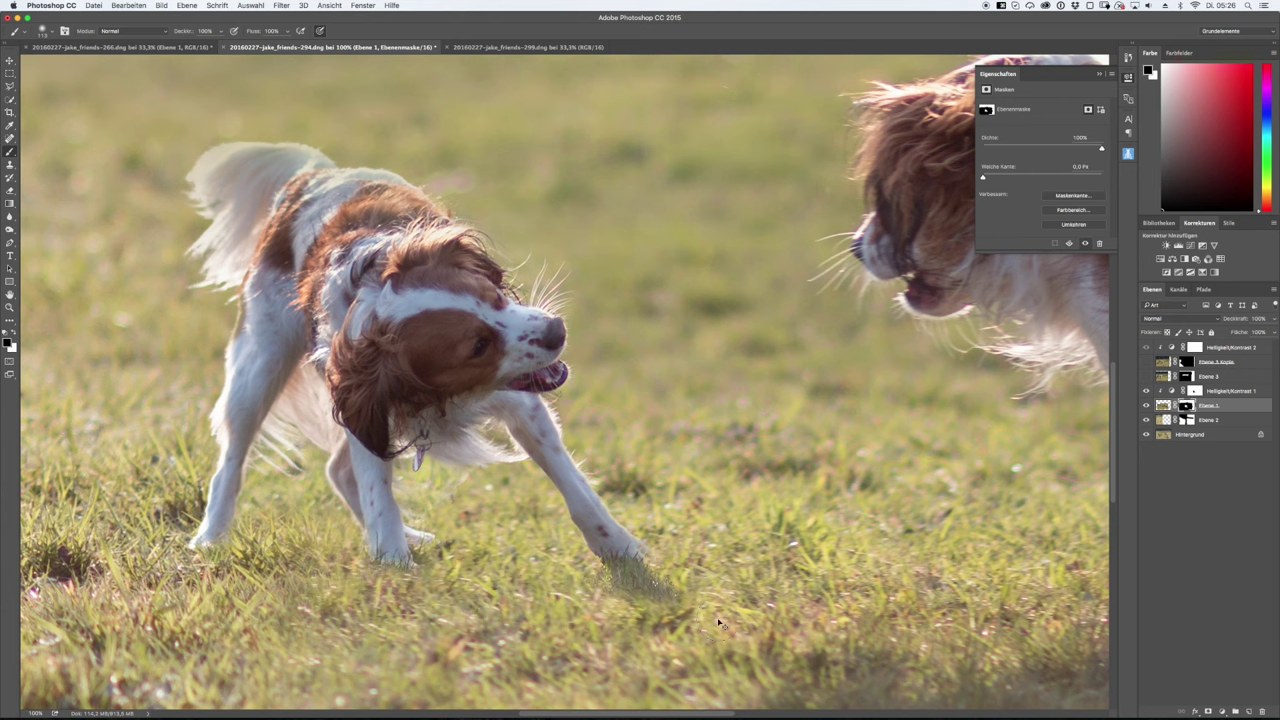
{"action": "key", "text": "super+minus"}
{"action": "key", "text": "super+minus"}
{"action": "key", "text": "super+minus"}
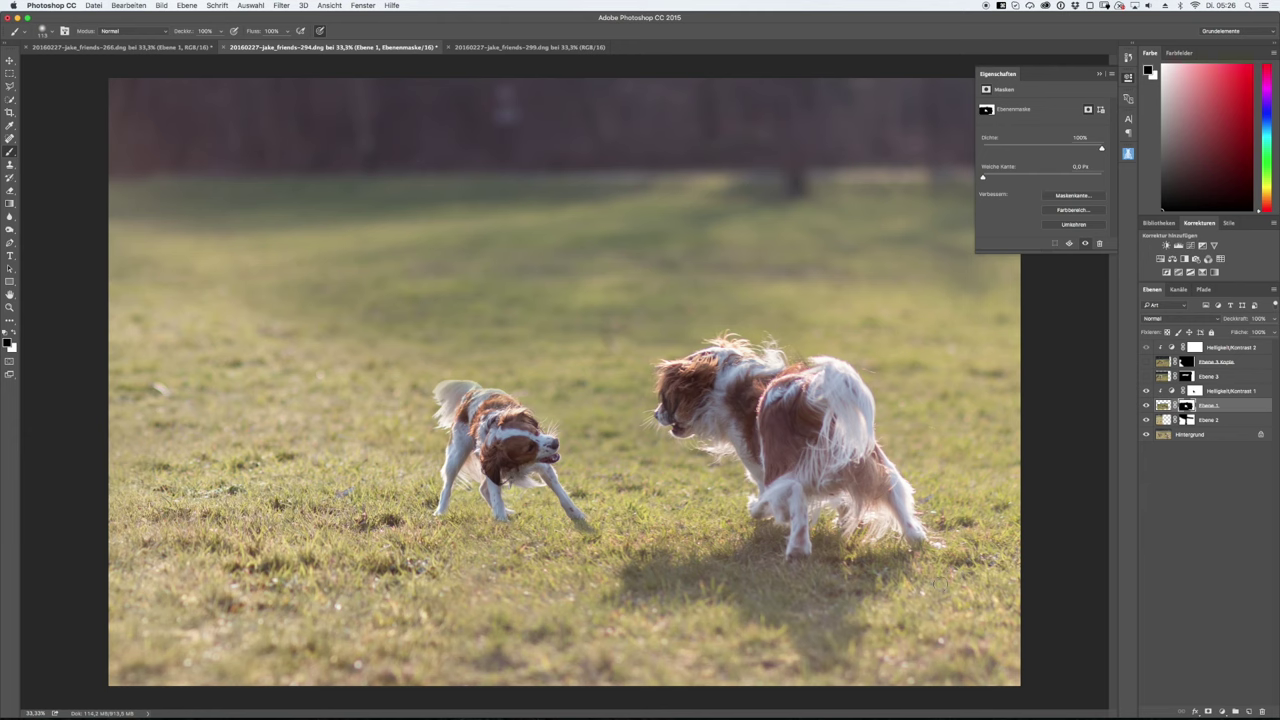
{"action": "left_click", "coordinate": [1245, 393]}
Add a Brightness/Contrast layer at Brightness -150 and Contrast 81, with its mask filled black.
{"action": "left_click", "coordinate": [1222, 711]}
{"action": "left_click", "coordinate": [1222, 555]}
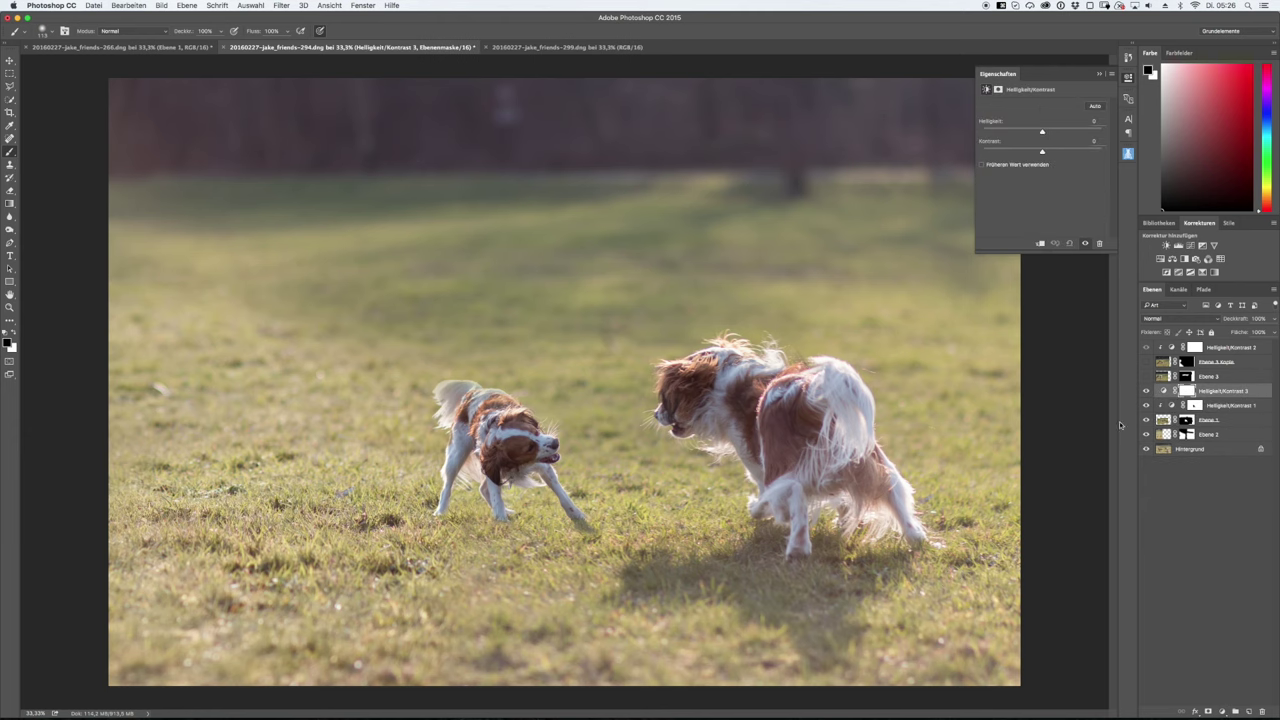
{"action": "mouse_move", "coordinate": [995, 133]}
{"action": "left_mouse_down"}
{"action": "mouse_move", "coordinate": [982, 131]}
{"action": "mouse_move", "coordinate": [1078, 151]}
{"action": "left_mouse_up"}
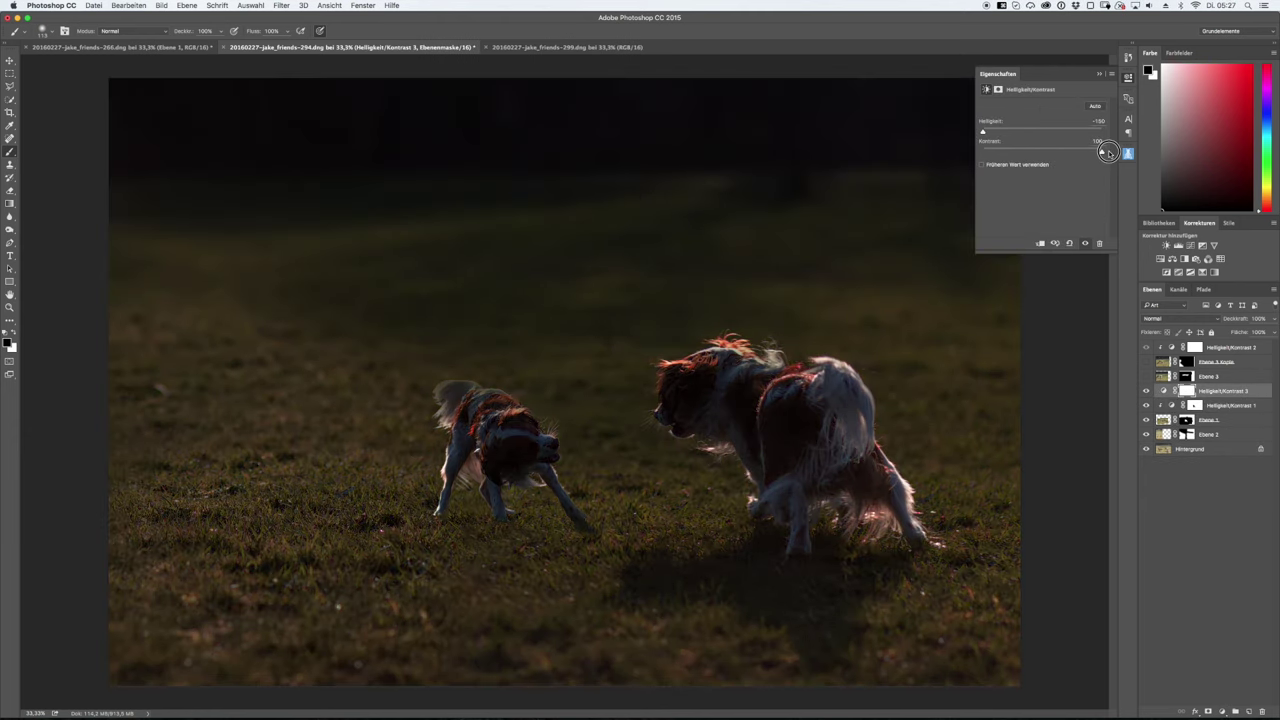
{"action": "key", "text": "alt+BackSpace"}
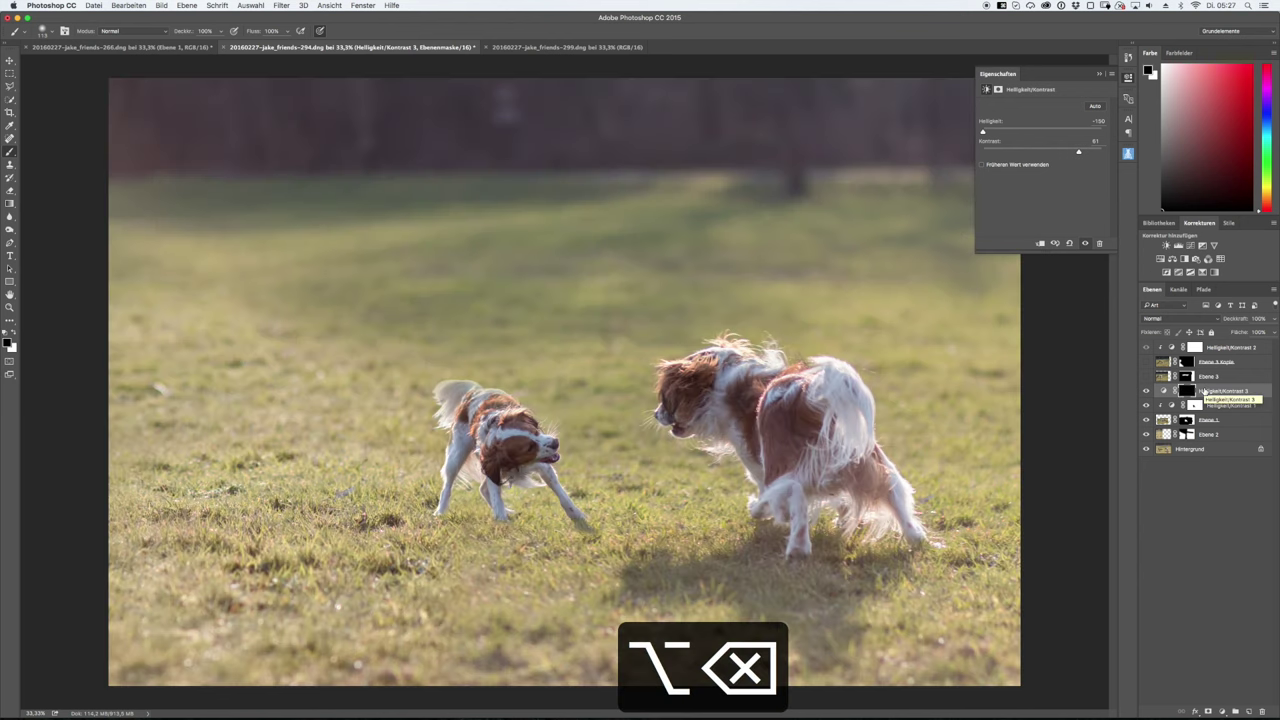
Paint the mask white at 50% opacity over the grass and shadow beneath the small dog.
{"action": "left_click", "coordinate": [996, 90]}
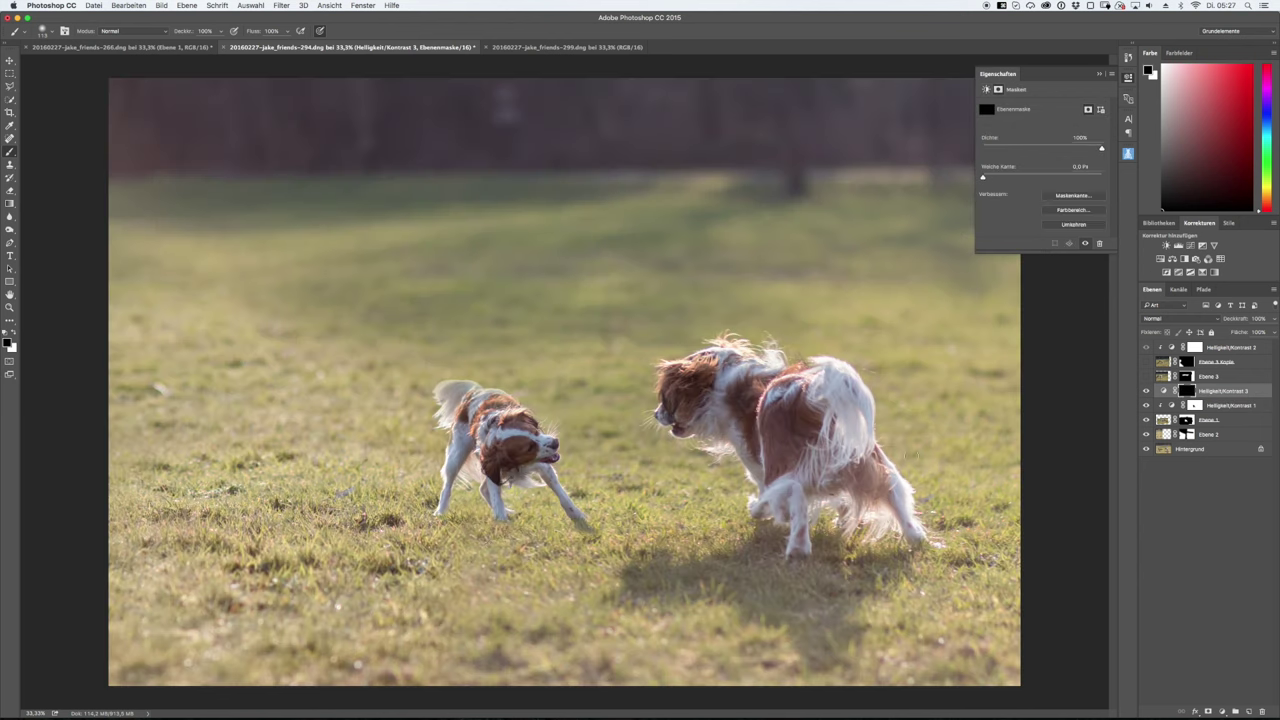
{"action": "key", "text": "x"}
{"action": "key", "text": "super+z"}
{"action": "left_click_drag", "start_coordinate": [393, 543], "coordinate": [485, 525]}
{"action": "key", "text": "5"}
{"action": "key", "text": "super+z"}
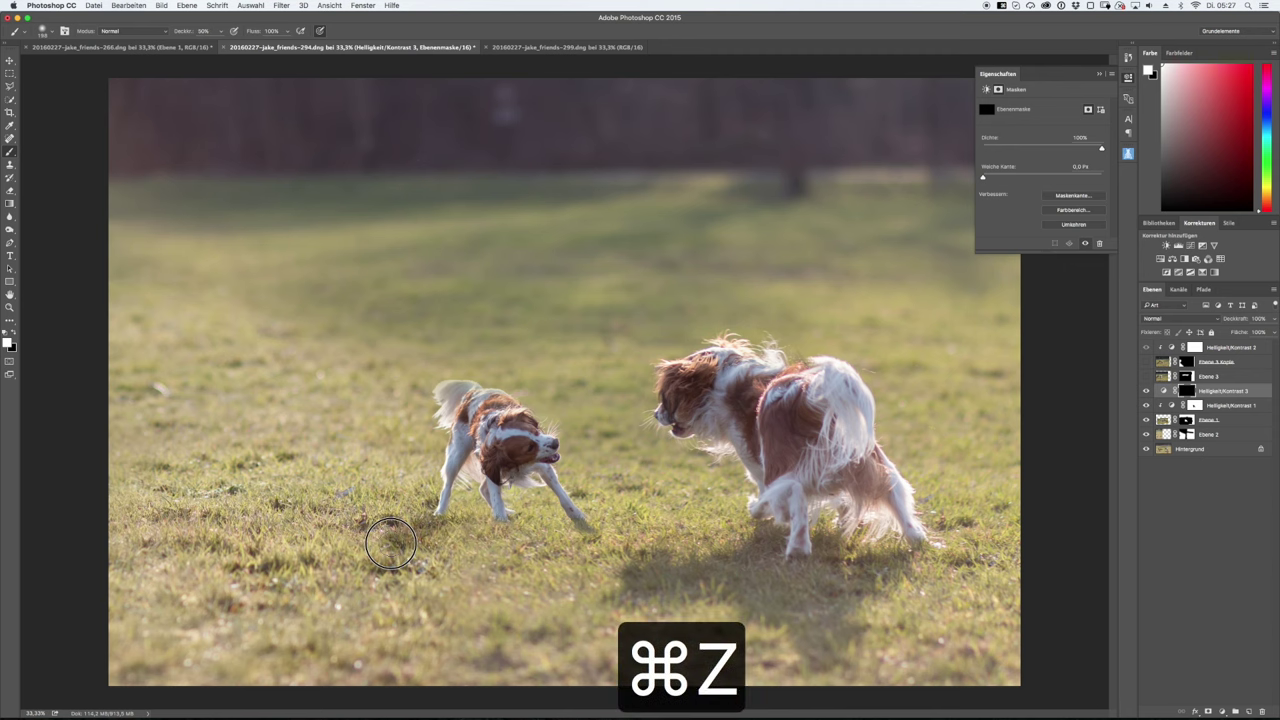
{"action": "mouse_move", "coordinate": [566, 536]}
{"action": "left_mouse_down"}
{"action": "mouse_move", "coordinate": [429, 560]}
{"action": "mouse_move", "coordinate": [357, 537]}
{"action": "mouse_move", "coordinate": [530, 545]}
{"action": "left_mouse_up"}
{"action": "mouse_move", "coordinate": [366, 608]}
{"action": "left_mouse_down"}
{"action": "mouse_move", "coordinate": [320, 571]}
{"action": "mouse_move", "coordinate": [393, 611]}
{"action": "mouse_move", "coordinate": [598, 564]}
{"action": "left_mouse_up"}
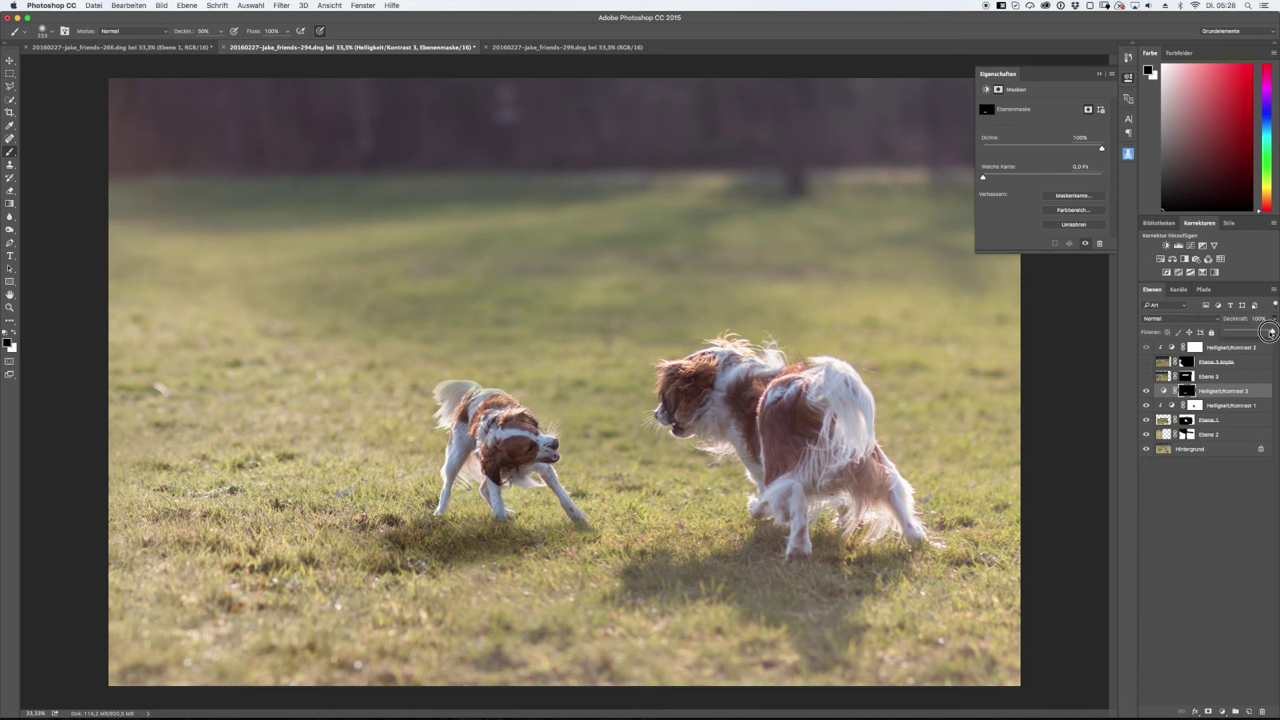
{"action": "key", "text": "ctrl+minus"}
{"action": "key", "text": "ctrl+minus"}
{"action": "key", "text": "ctrl+plus"}
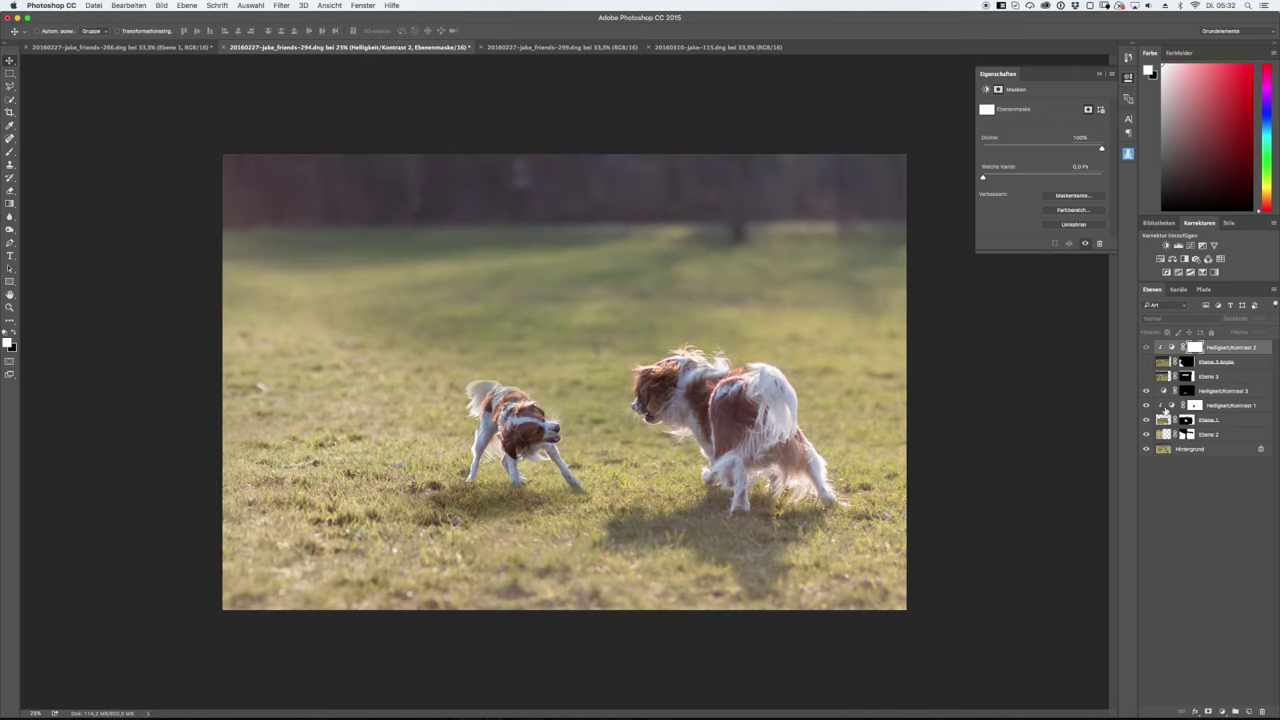
Crop in from the top-left corner around the two spaniels and shift the photo slightly down.
{"action": "left_click", "coordinate": [11, 112]}
{"action": "left_click_drag", "start_coordinate": [224, 155], "coordinate": [255, 190]}
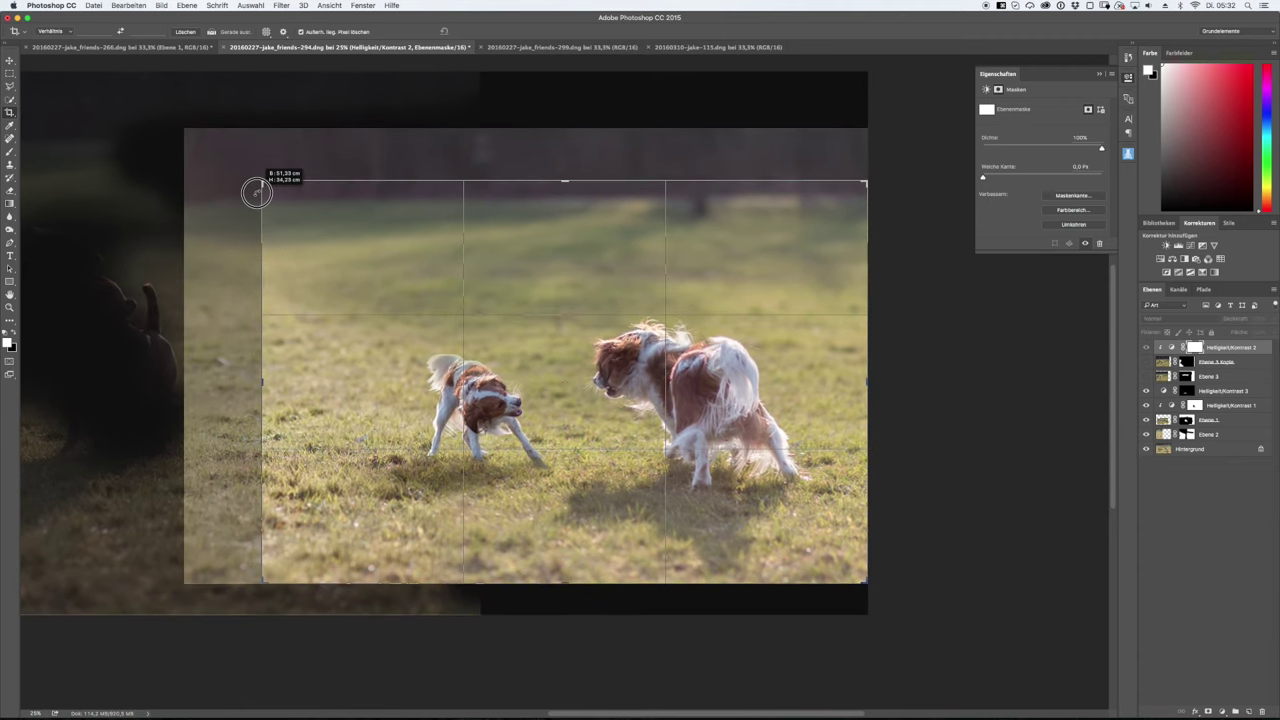
{"action": "left_click_drag", "start_coordinate": [437, 328], "coordinate": [438, 358]}
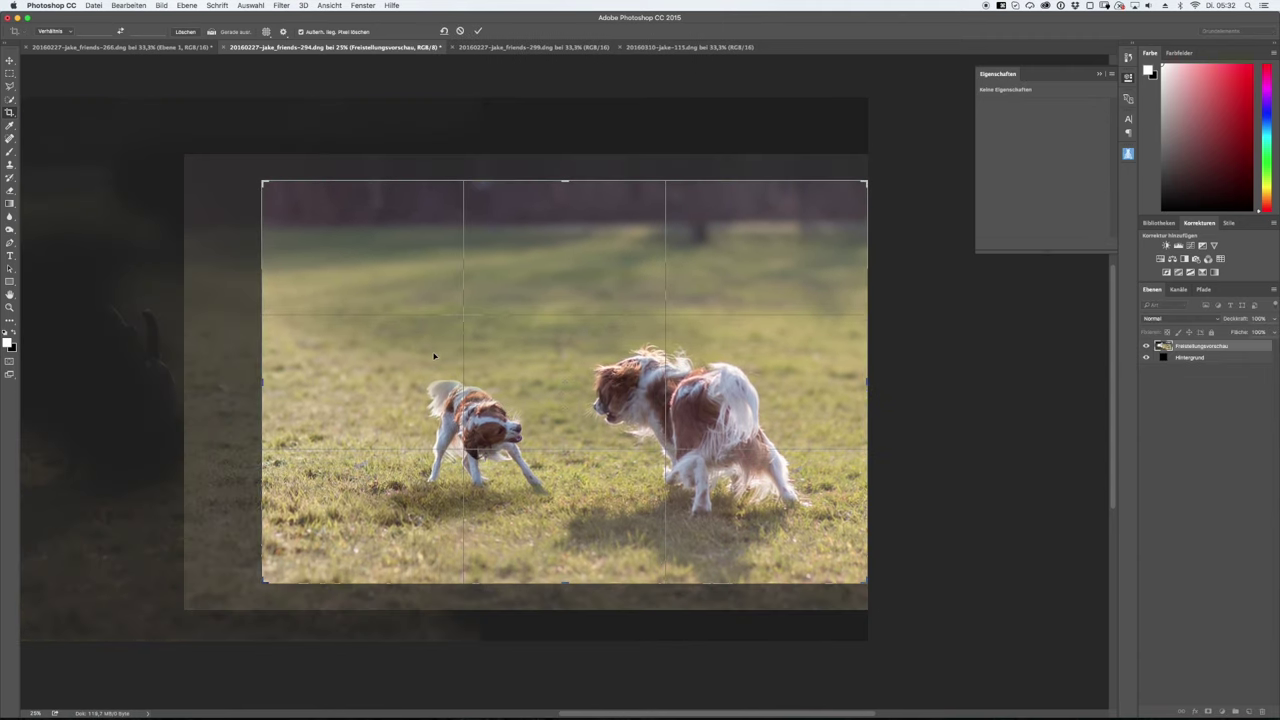
{"action": "key", "text": "Return"}
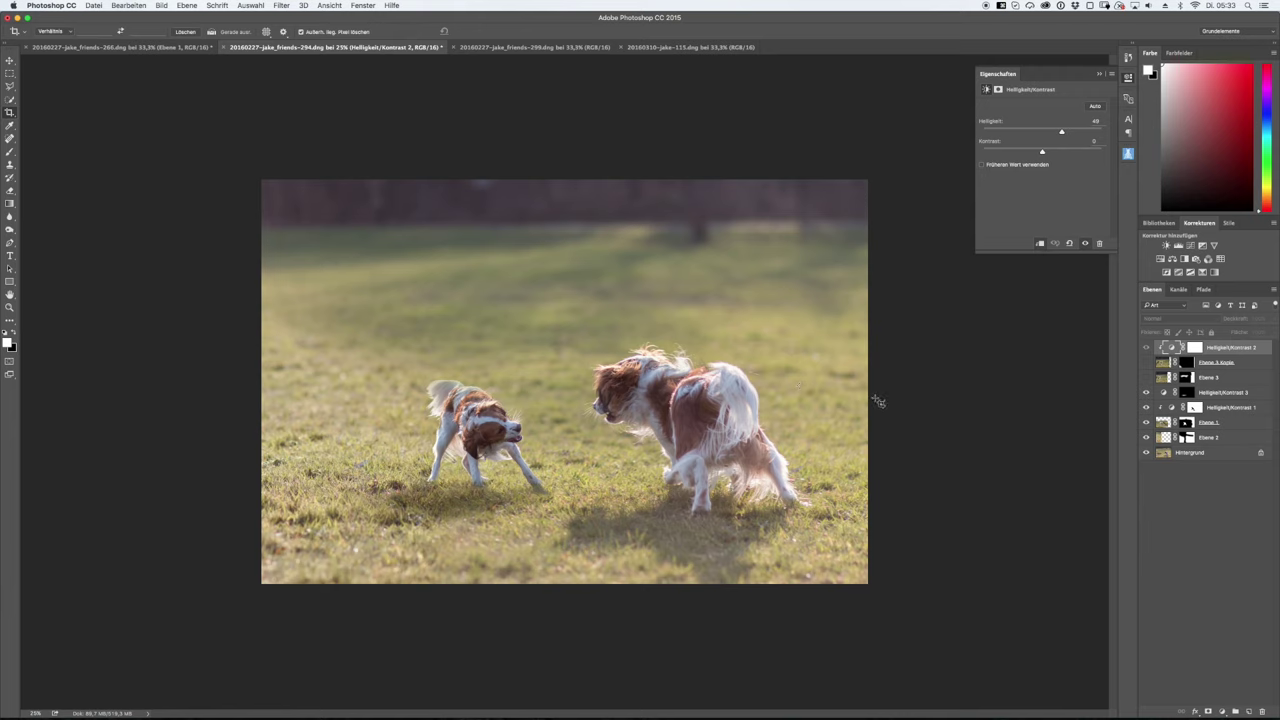
Add a new gray-filled layer set to Soft Light (Weiches Licht) blend mode.
{"action": "left_click", "coordinate": [1248, 711]}
{"action": "left_click", "coordinate": [8, 343]}
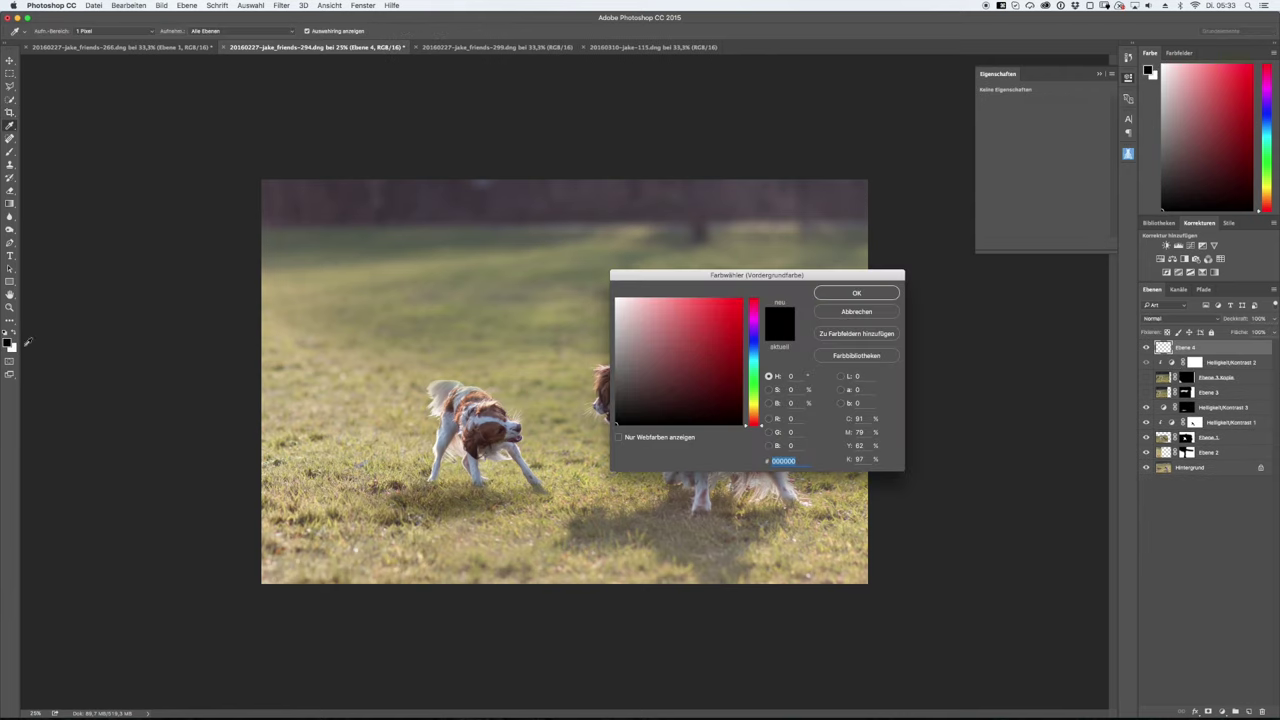
{"action": "left_click", "coordinate": [835, 293]}
{"action": "key", "text": "alt+BackSpace"}
{"action": "left_click", "coordinate": [1180, 318]}
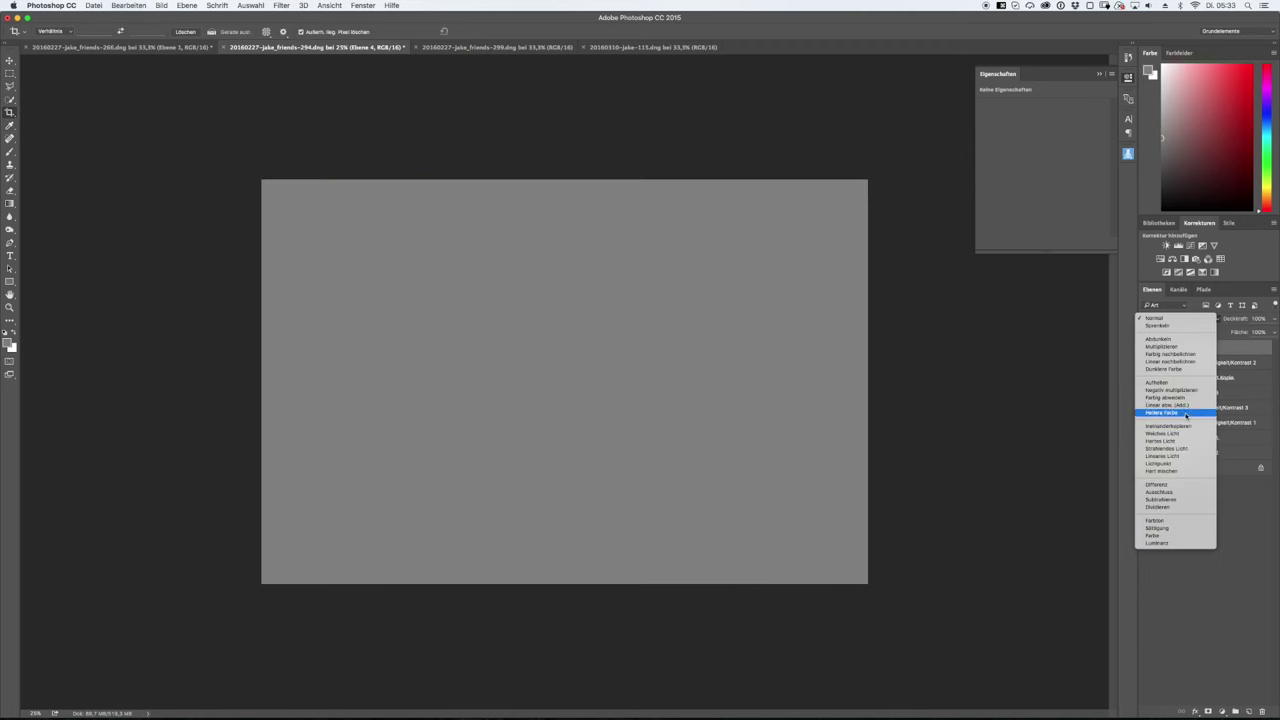
{"action": "left_click", "coordinate": [1186, 440]}
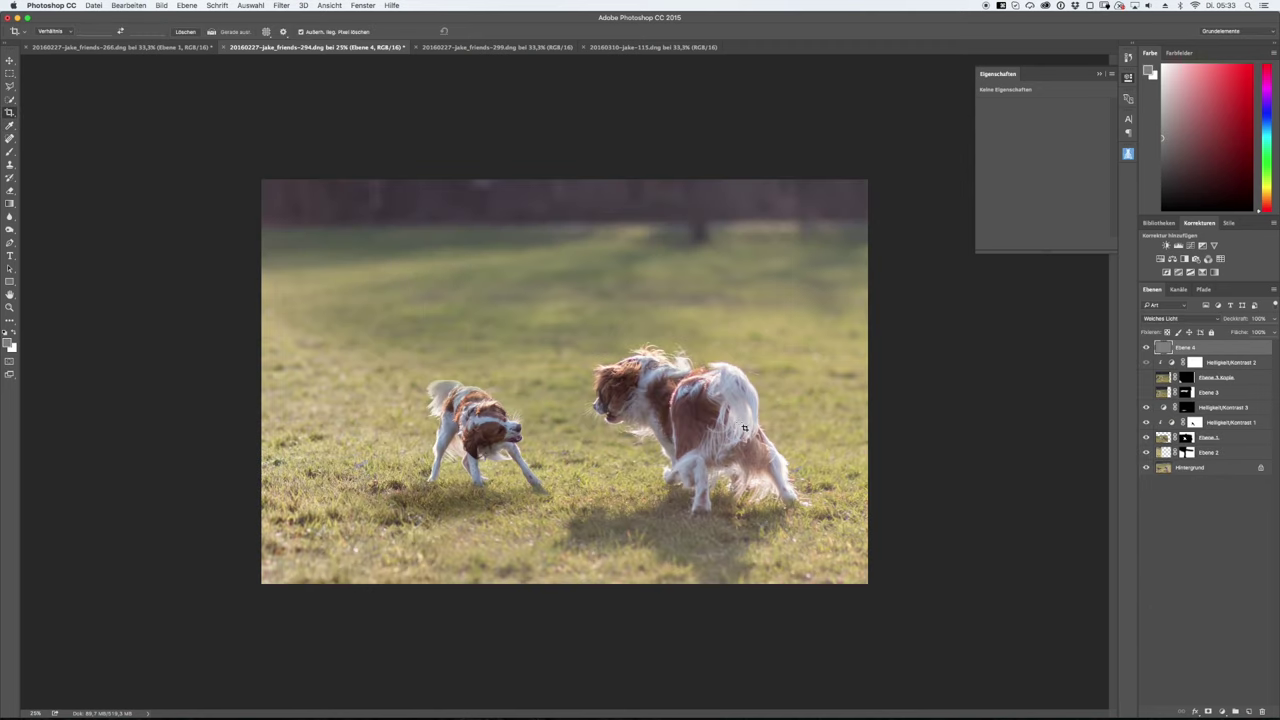
With a 20% brush, paint over the dog's cheek, top of head and muzzle.
{"action": "key", "text": "super+plus"}
{"action": "key", "text": "super+plus"}
{"action": "key", "text": "super+plus"}
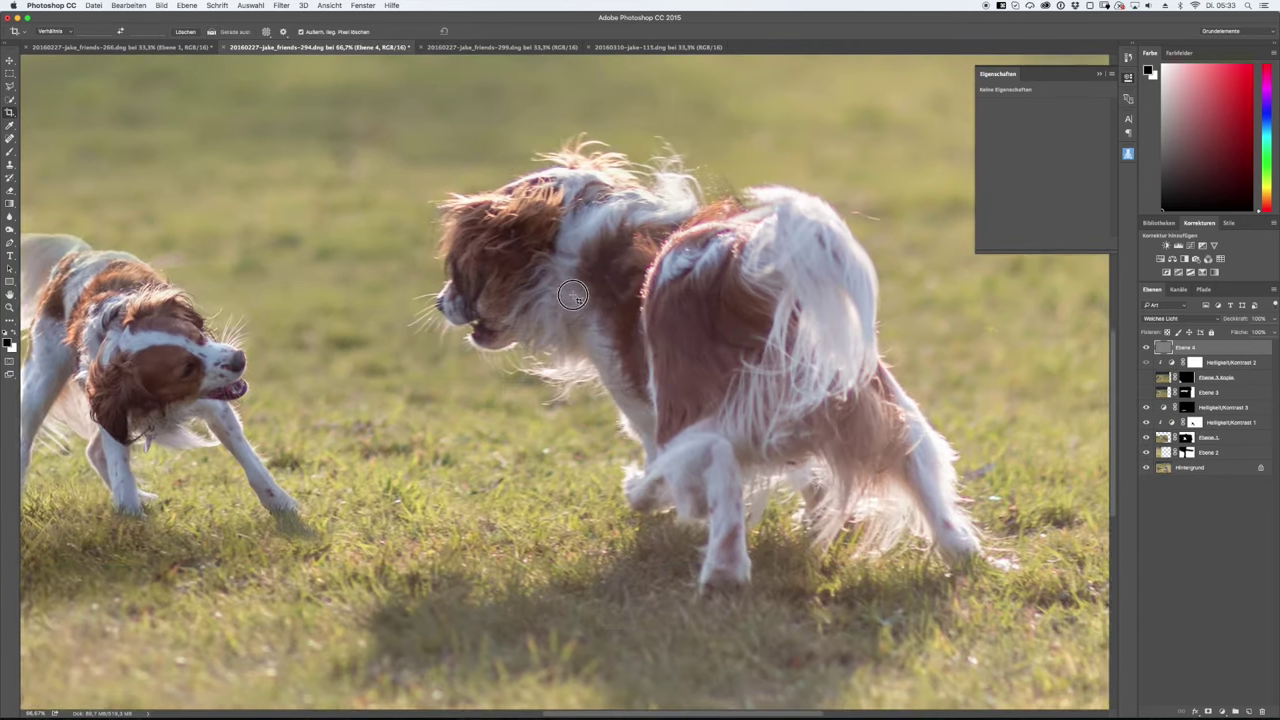
{"action": "key", "text": "super+plus"}
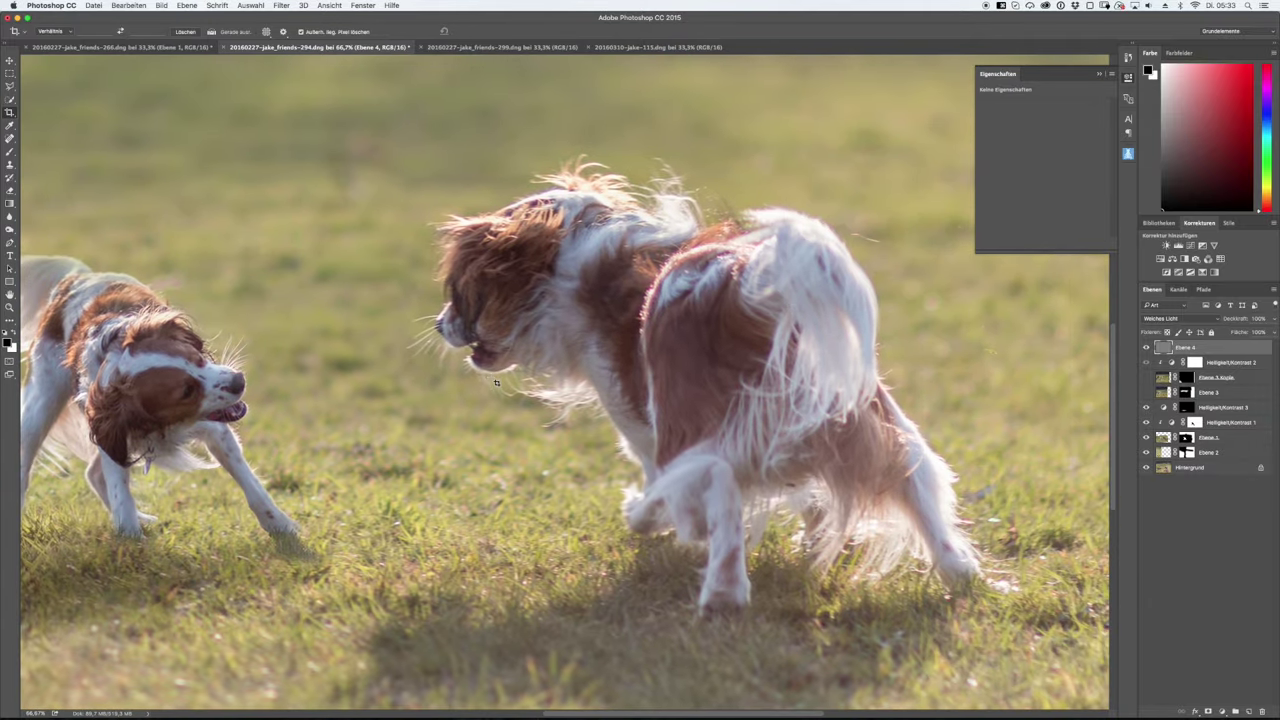
{"action": "key", "text": "b"}
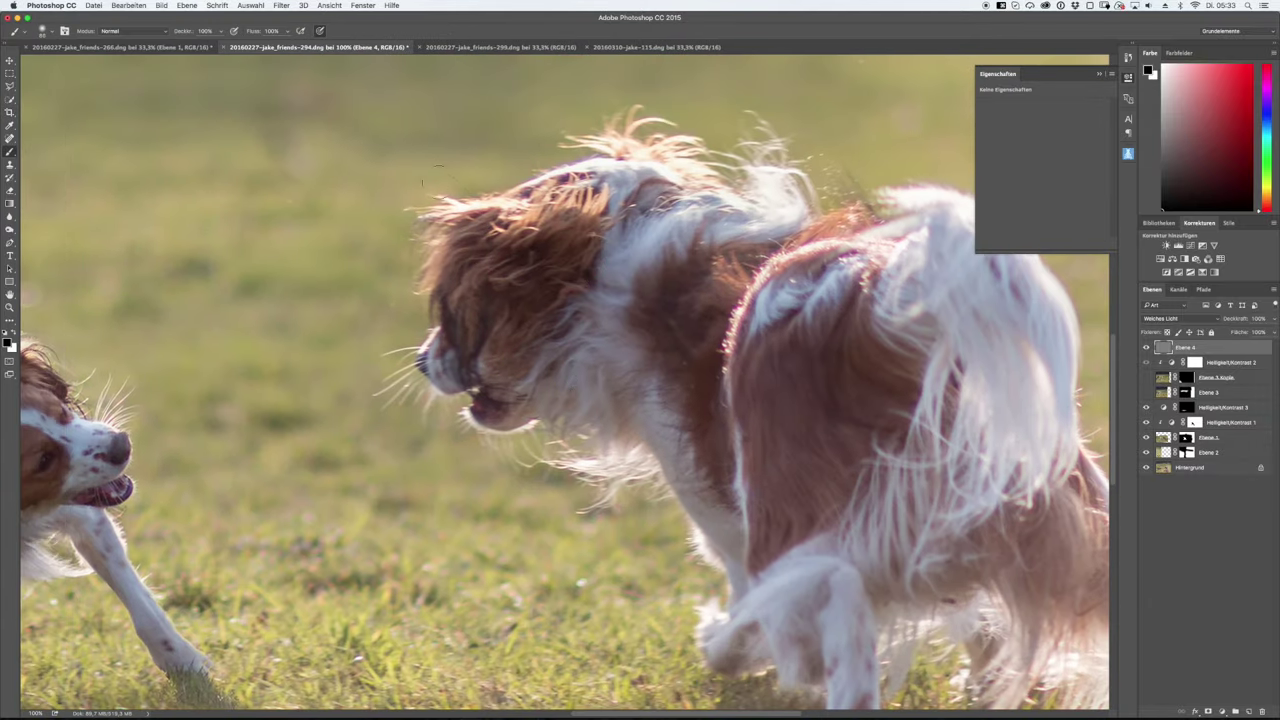
{"action": "key", "text": "super+z"}
{"action": "key", "text": "super+z"}
{"action": "key", "text": "2"}
{"action": "key", "text": "super+plus"}
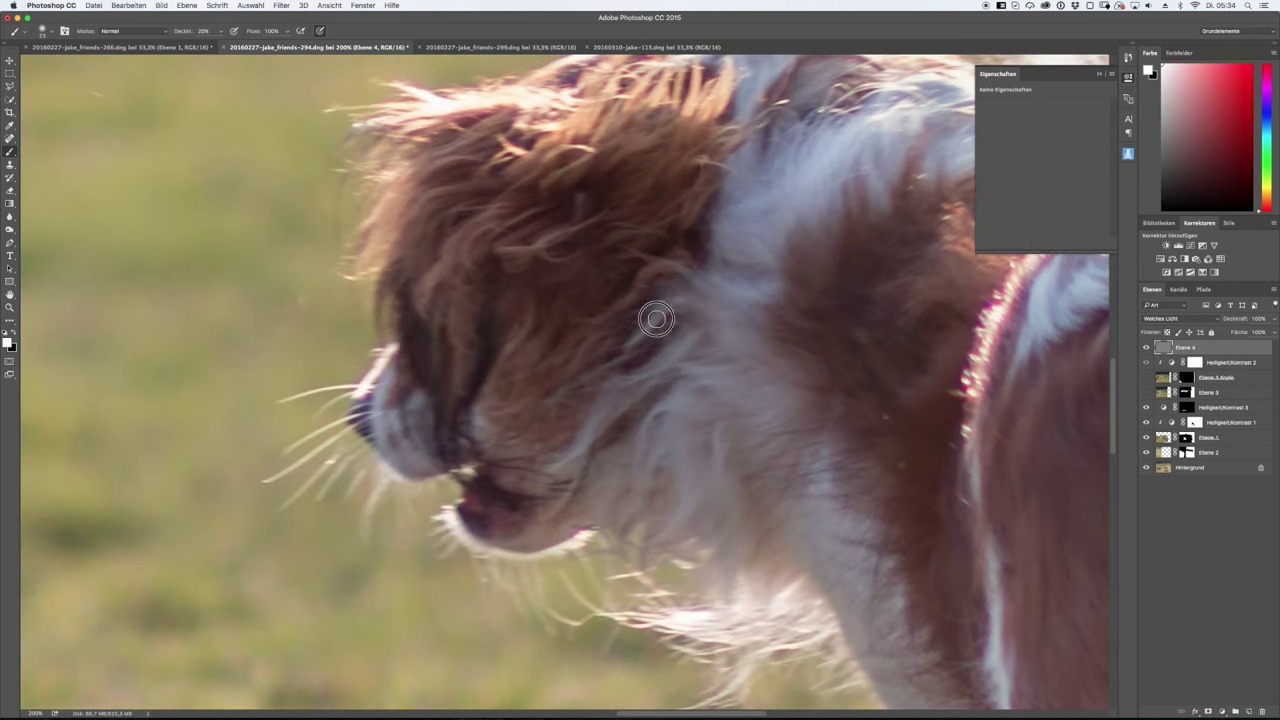
{"action": "left_click_drag", "start_coordinate": [656, 319], "coordinate": [643, 487]}
{"action": "left_click_drag", "start_coordinate": [648, 267], "coordinate": [683, 96]}
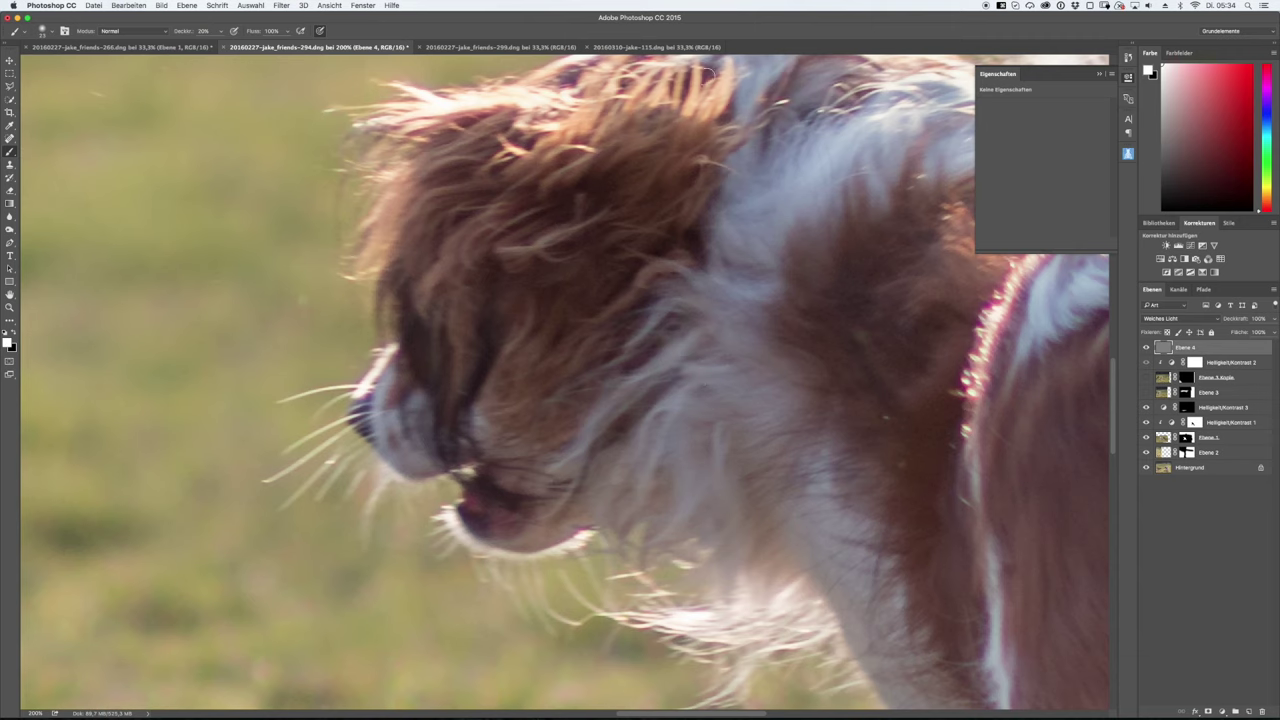
{"action": "mouse_move", "coordinate": [400, 343]}
{"action": "left_mouse_down"}
{"action": "mouse_move", "coordinate": [406, 414]}
{"action": "mouse_move", "coordinate": [470, 540]}
{"action": "left_mouse_up"}
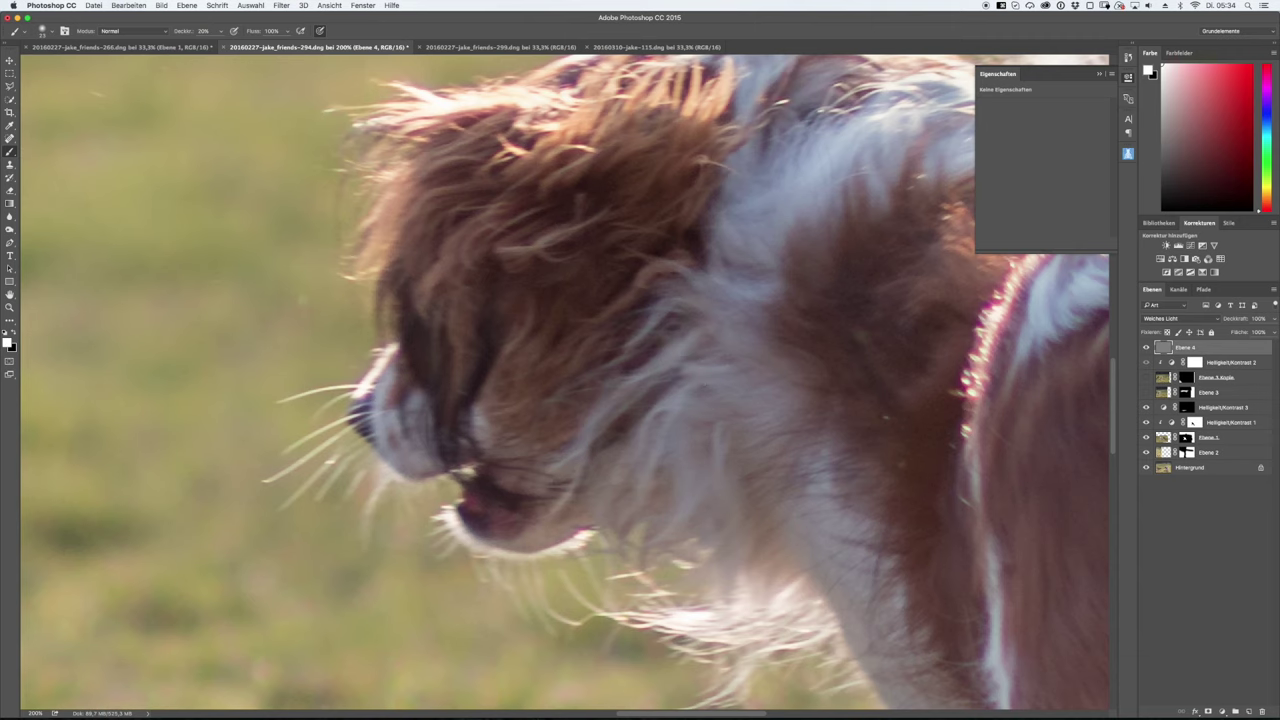
Undo the last strokes and darken the brown areas of the ear instead.
{"action": "scroll", "coordinate": [590, 285], "scroll_direction": "up", "scroll_amount": 3}
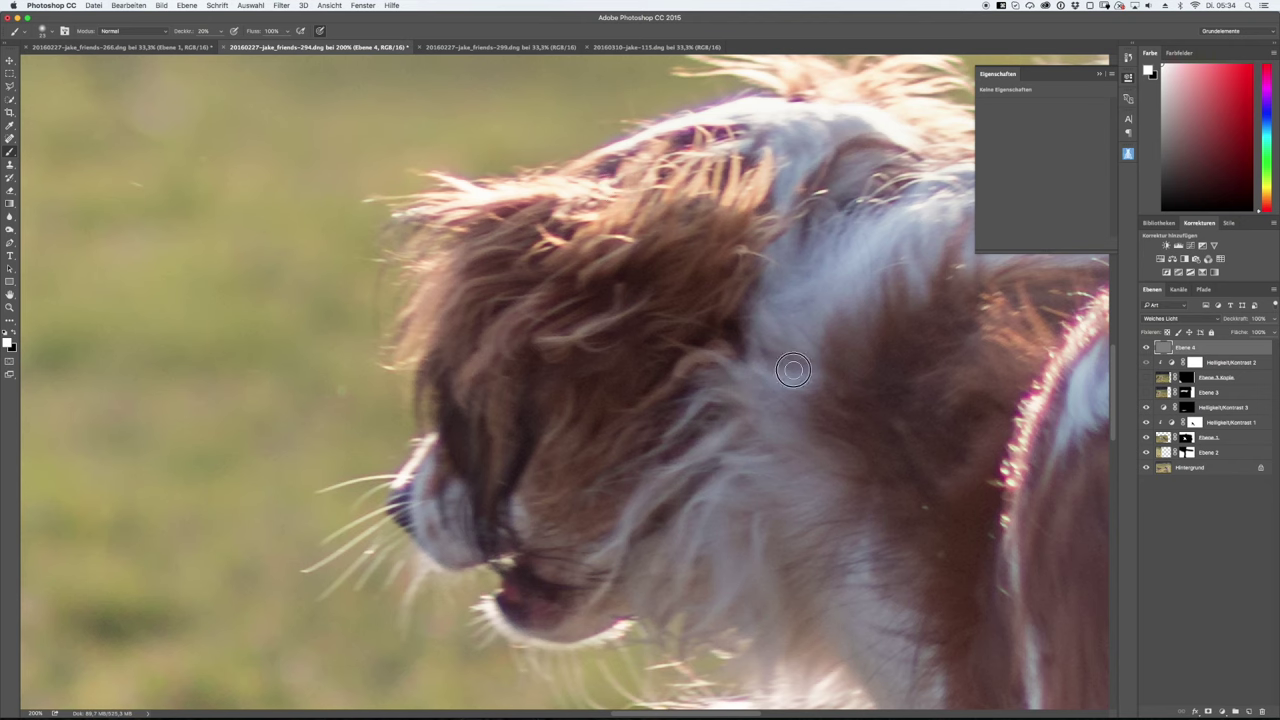
{"action": "scroll", "coordinate": [788, 376], "scroll_direction": "right", "scroll_amount": 3}
{"action": "scroll", "coordinate": [703, 417], "scroll_direction": "right", "scroll_amount": 3}
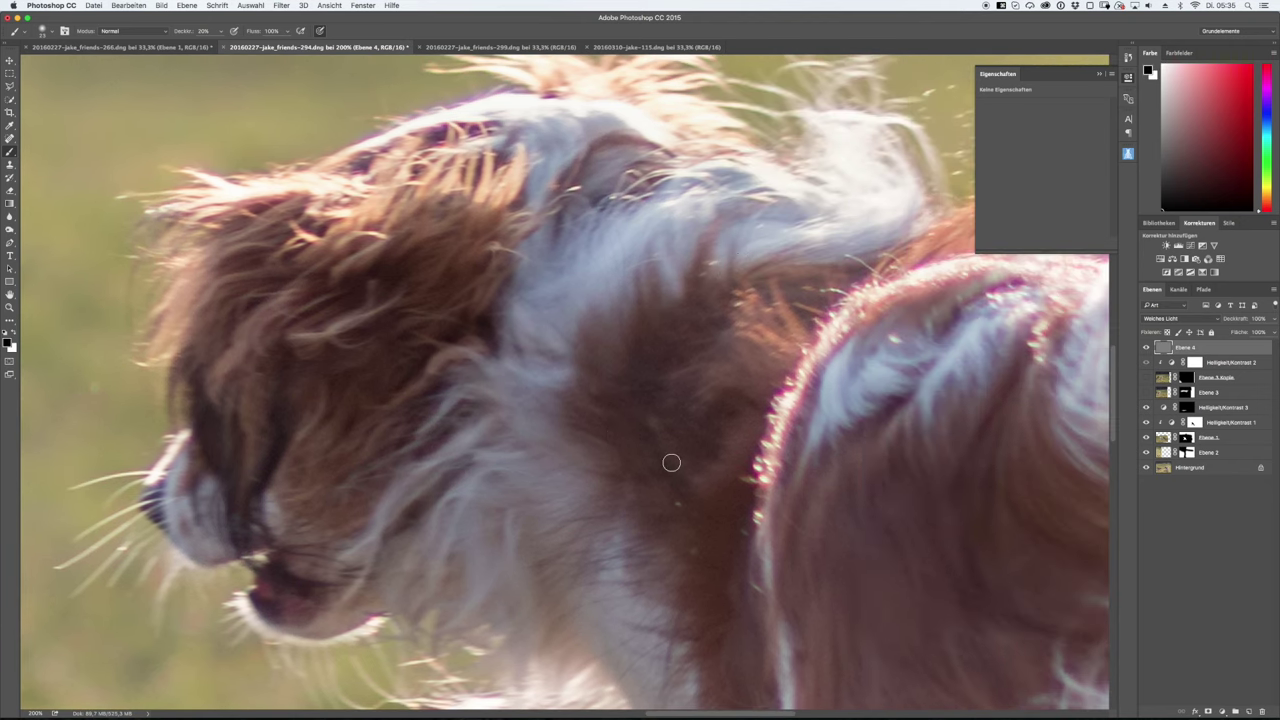
{"action": "scroll", "coordinate": [595, 250], "scroll_direction": "up", "scroll_amount": 3}
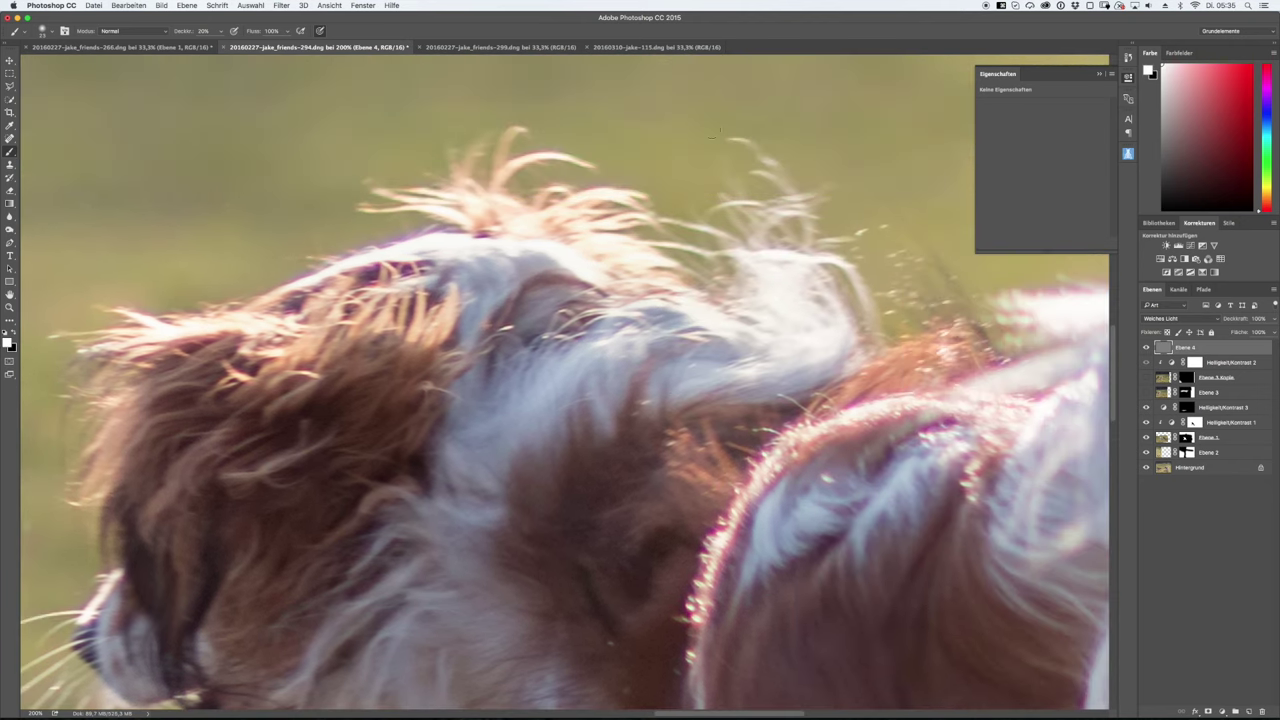
{"action": "scroll", "coordinate": [718, 133], "scroll_direction": "down", "scroll_amount": 3}
{"action": "scroll", "coordinate": [718, 133], "scroll_direction": "right", "scroll_amount": 5}
{"action": "scroll", "coordinate": [600, 300], "scroll_direction": "right", "scroll_amount": 1}
{"action": "key", "text": "super+z"}
{"action": "key", "text": "alt+super+z"}
{"action": "key", "text": "alt+super+z"}
{"action": "scroll", "coordinate": [530, 340], "scroll_direction": "down", "scroll_amount": 3}
{"action": "scroll", "coordinate": [530, 340], "scroll_direction": "left", "scroll_amount": 3}
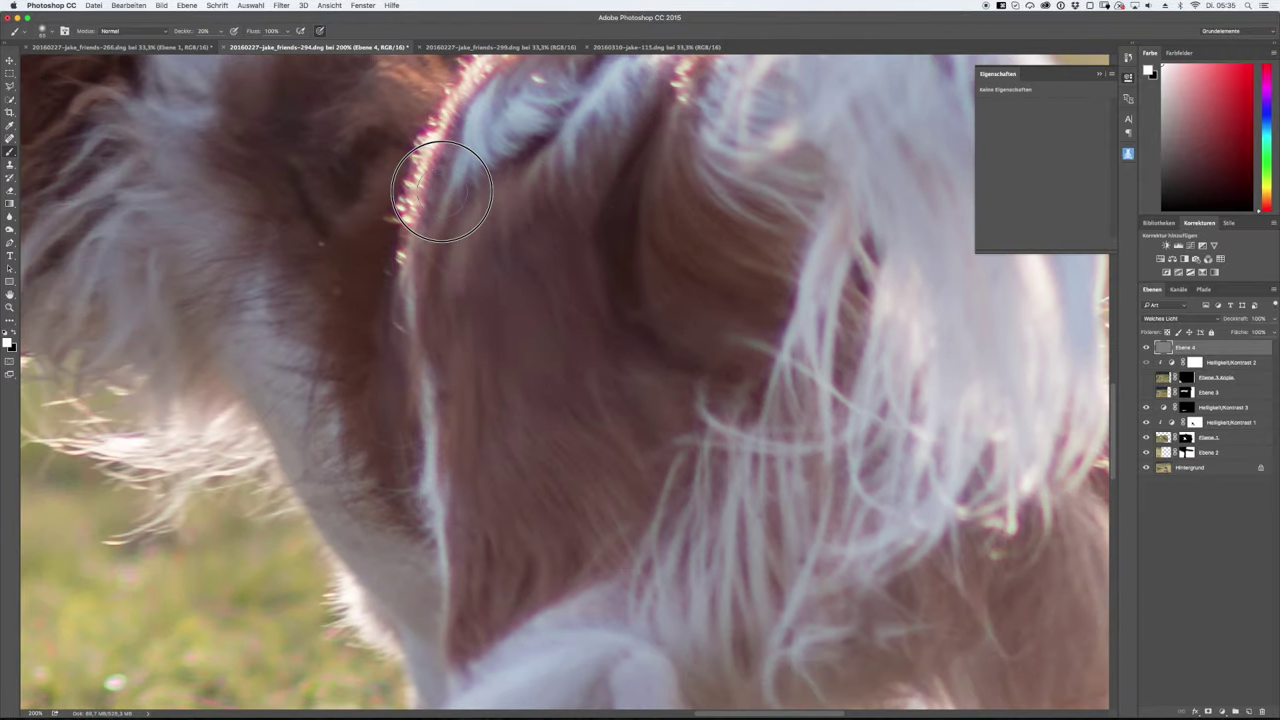
{"action": "left_click_drag", "start_coordinate": [577, 517], "coordinate": [815, 285]}
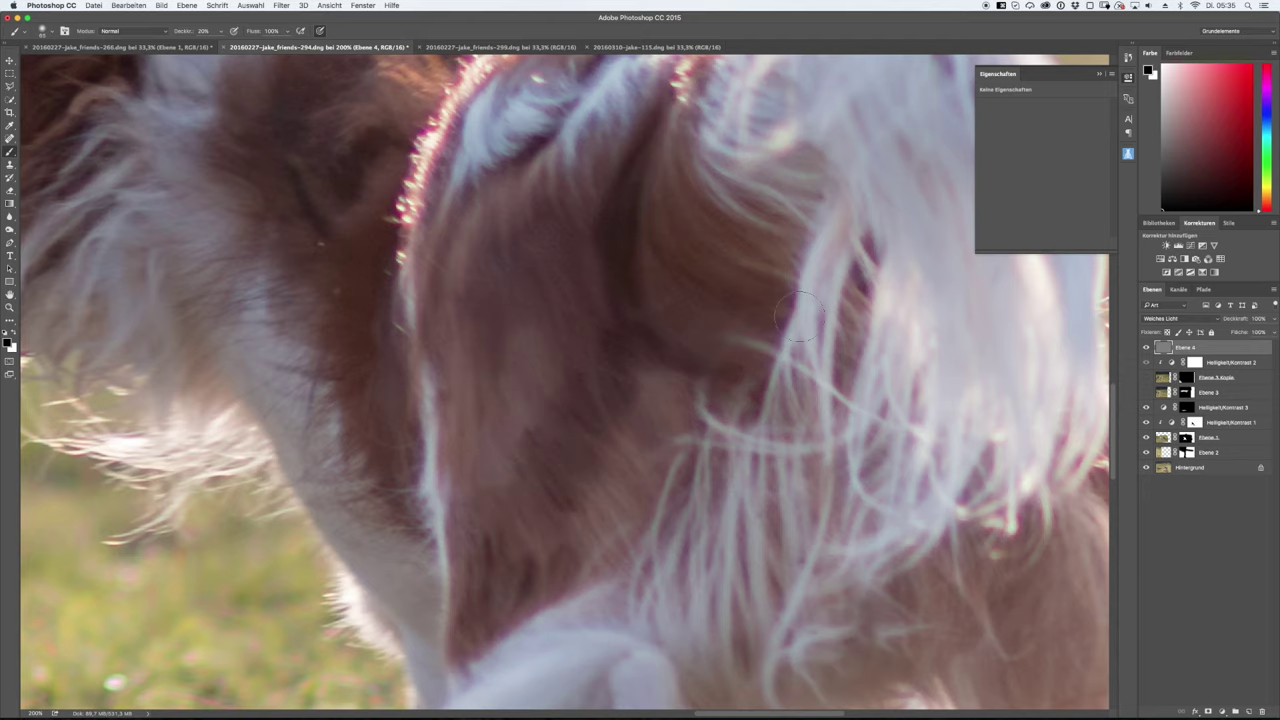
Shade the dog's front leg darker.
{"action": "scroll", "coordinate": [815, 285], "scroll_direction": "up", "scroll_amount": 5}
{"action": "scroll", "coordinate": [815, 285], "scroll_direction": "right", "scroll_amount": 4}
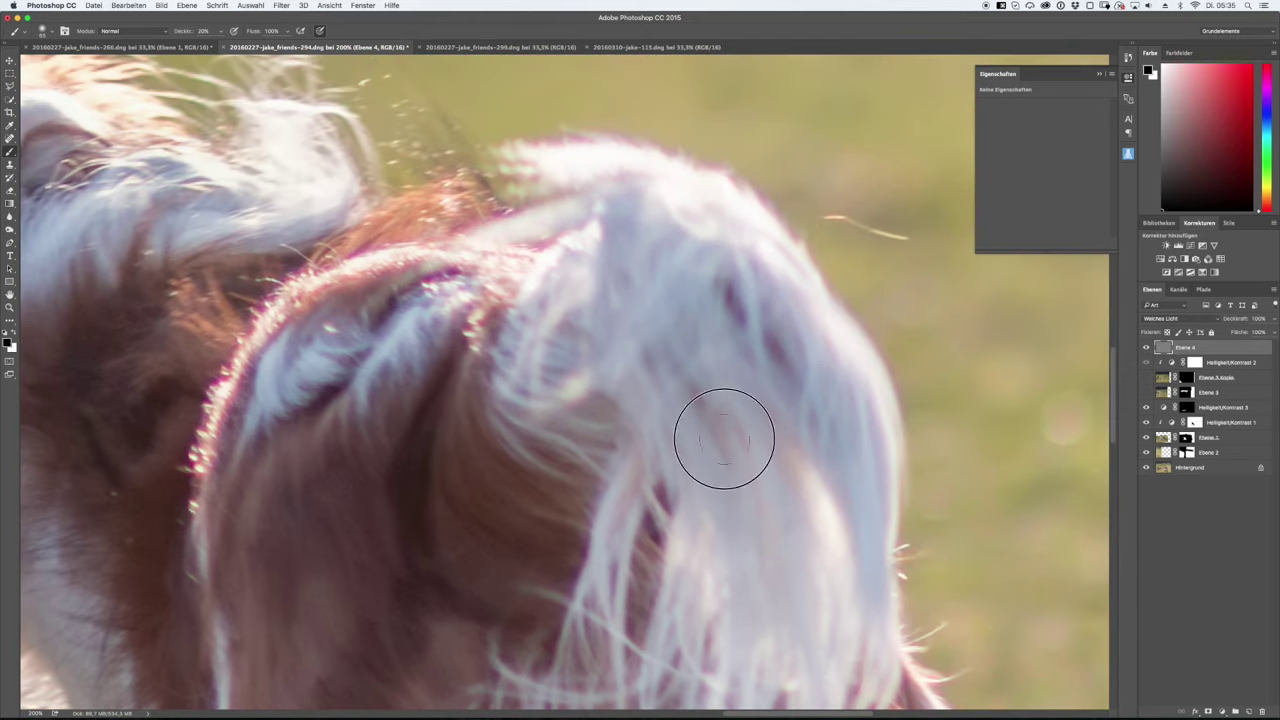
{"action": "scroll", "coordinate": [763, 177], "scroll_direction": "down", "scroll_amount": 5}
{"action": "scroll", "coordinate": [654, 143], "scroll_direction": "down", "scroll_amount": 5}
{"action": "scroll", "coordinate": [654, 143], "scroll_direction": "down", "scroll_amount": 3}
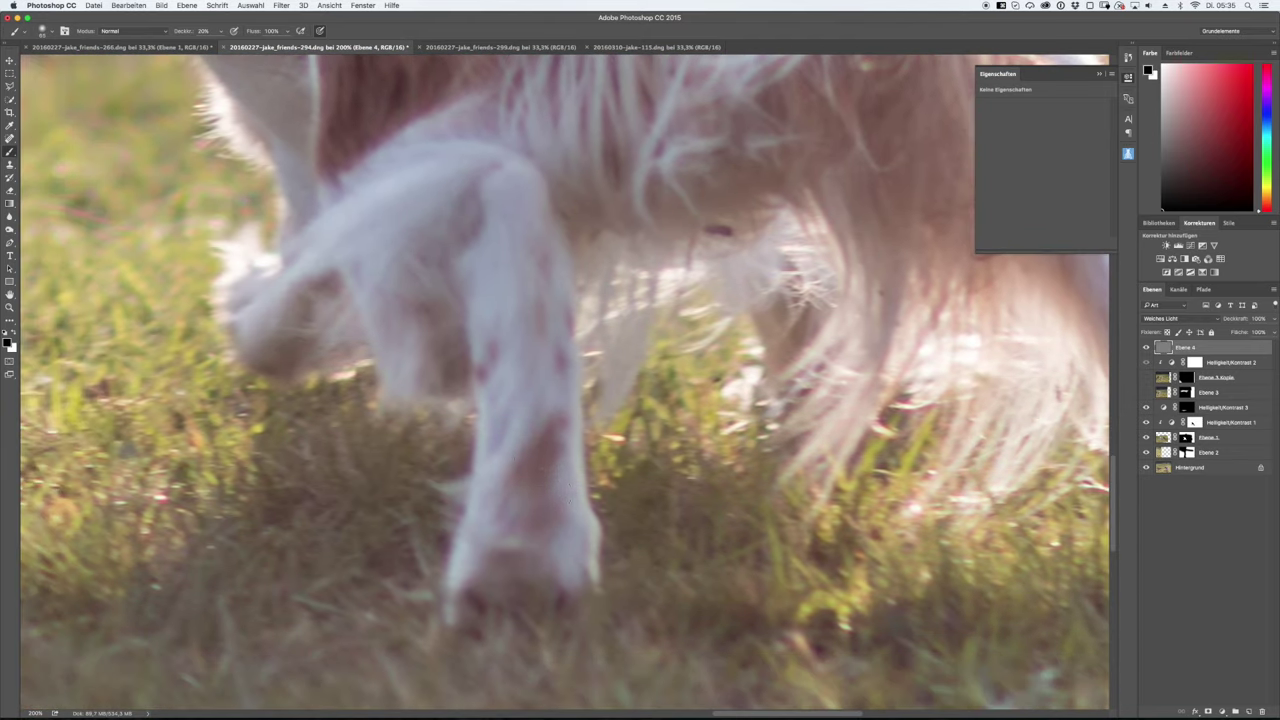
{"action": "left_click_drag", "start_coordinate": [480, 400], "coordinate": [449, 337]}
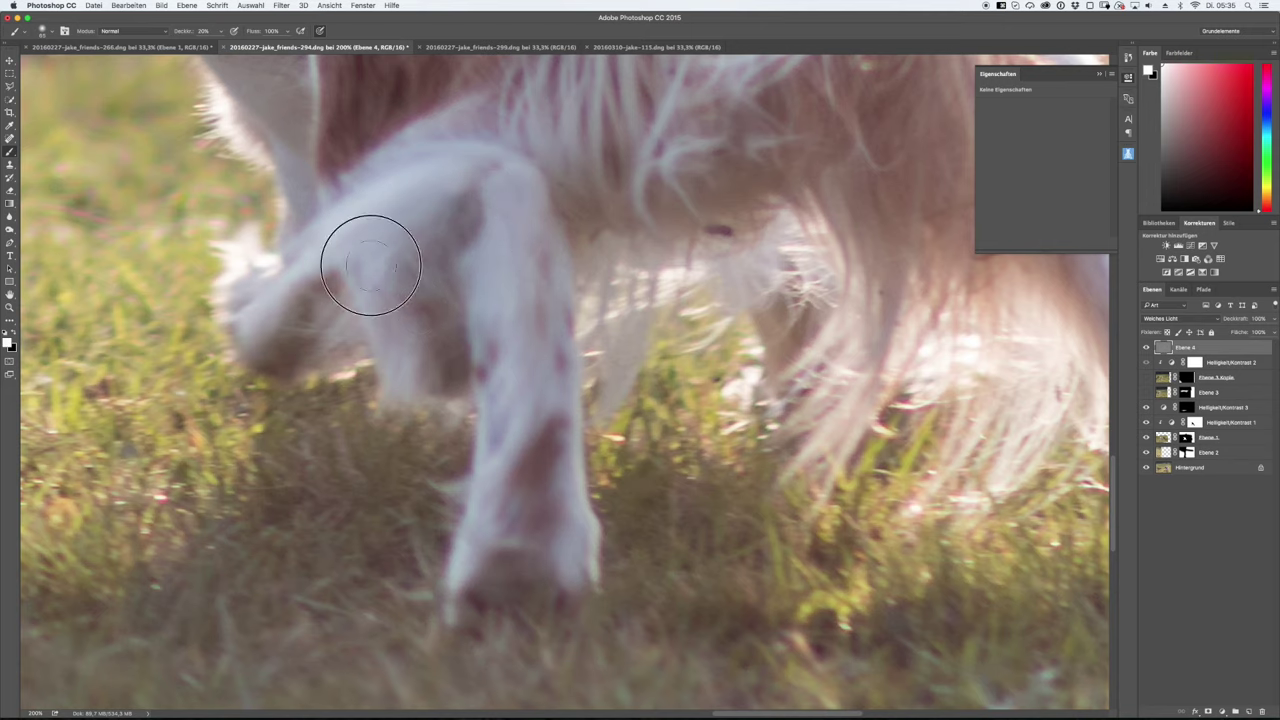
Darken the brown fur under the belly, then zoom back out to both dogs.
{"action": "scroll", "coordinate": [360, 508], "scroll_direction": "right", "scroll_amount": 5}
{"action": "scroll", "coordinate": [360, 508], "scroll_direction": "up", "scroll_amount": 3}
{"action": "scroll", "coordinate": [743, 486], "scroll_direction": "right", "scroll_amount": 4}
{"action": "scroll", "coordinate": [878, 424], "scroll_direction": "left", "scroll_amount": 4}
{"action": "scroll", "coordinate": [878, 424], "scroll_direction": "up", "scroll_amount": 2}
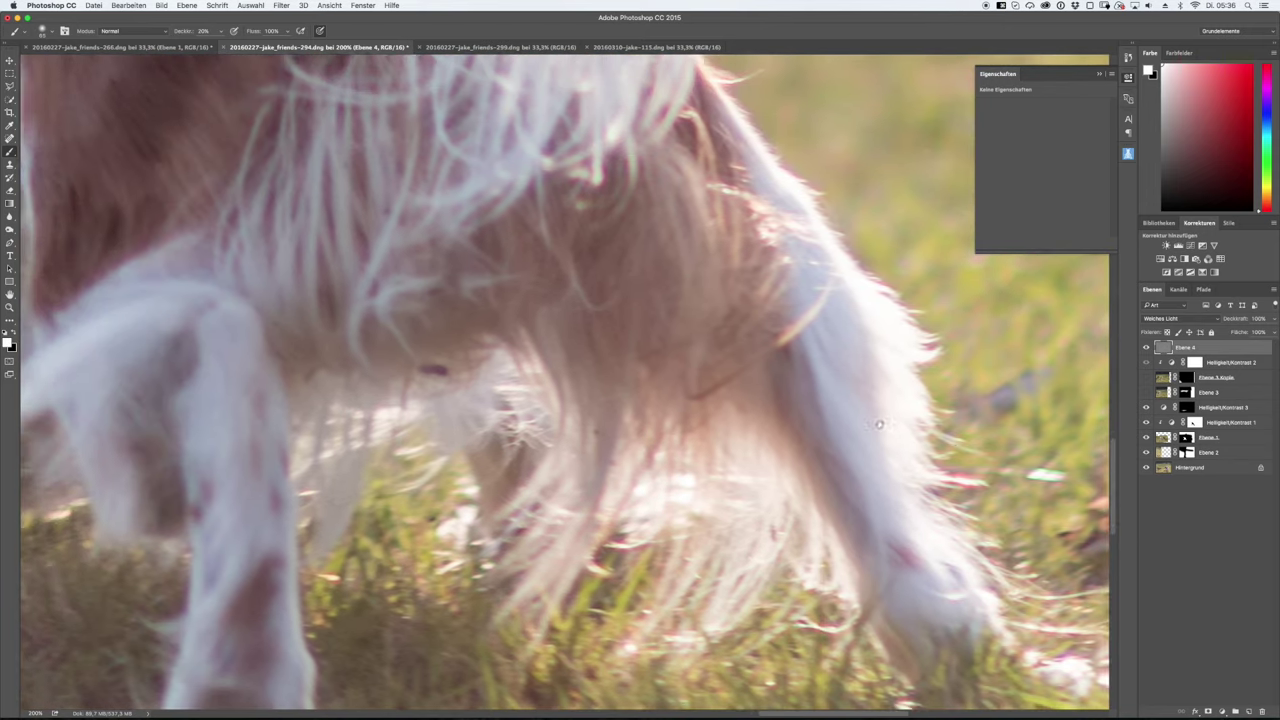
{"action": "left_click_drag", "start_coordinate": [671, 357], "coordinate": [589, 282]}
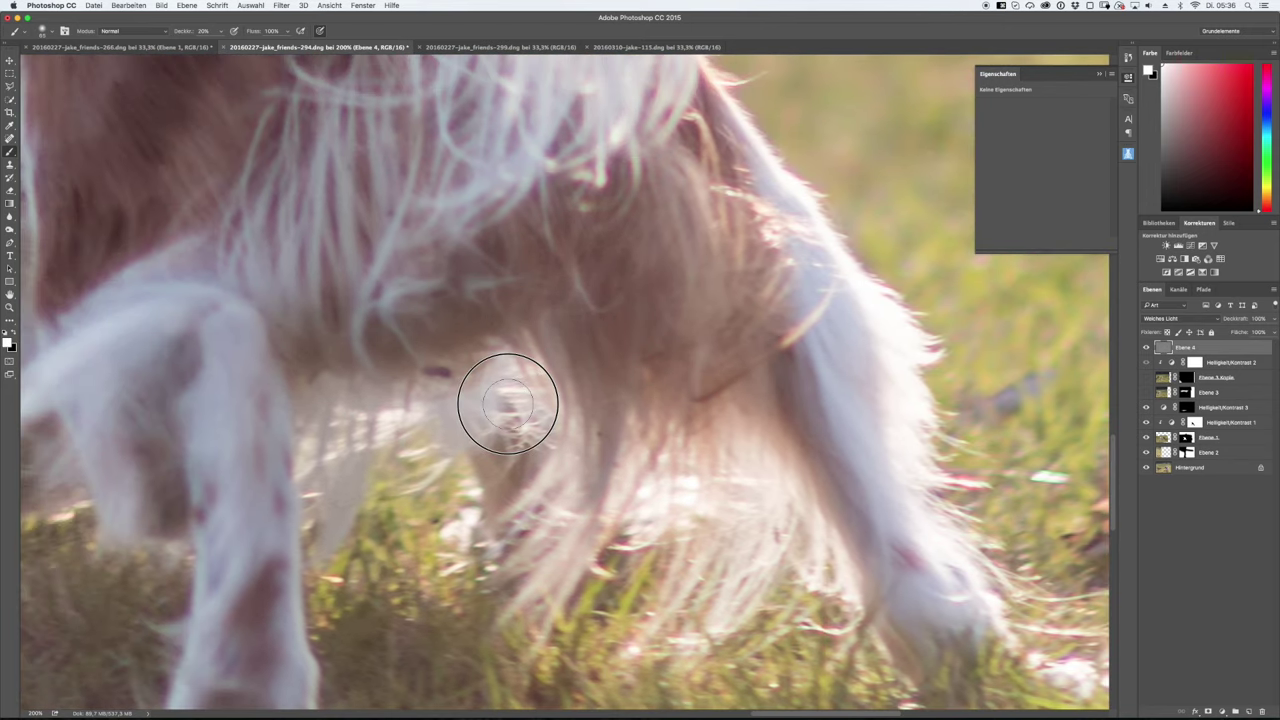
{"action": "scroll", "coordinate": [766, 549], "scroll_direction": "left", "scroll_amount": 5}
{"action": "scroll", "coordinate": [680, 480], "scroll_direction": "left", "scroll_amount": 4}
{"action": "scroll", "coordinate": [592, 423], "scroll_direction": "up", "scroll_amount": 3}
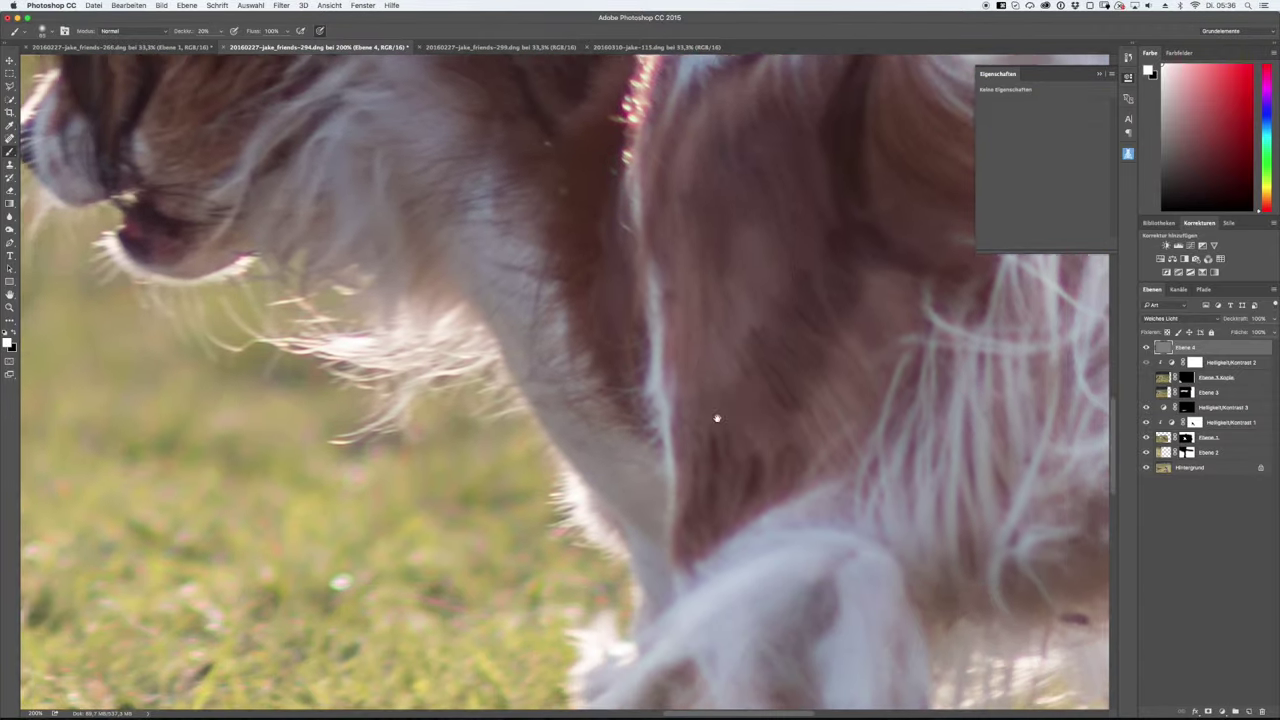
{"action": "scroll", "coordinate": [610, 380], "scroll_direction": "down", "scroll_amount": 2}
{"action": "scroll", "coordinate": [560, 380], "scroll_direction": "left", "scroll_amount": 5}
{"action": "scroll", "coordinate": [640, 420], "scroll_direction": "up", "scroll_amount": 3}
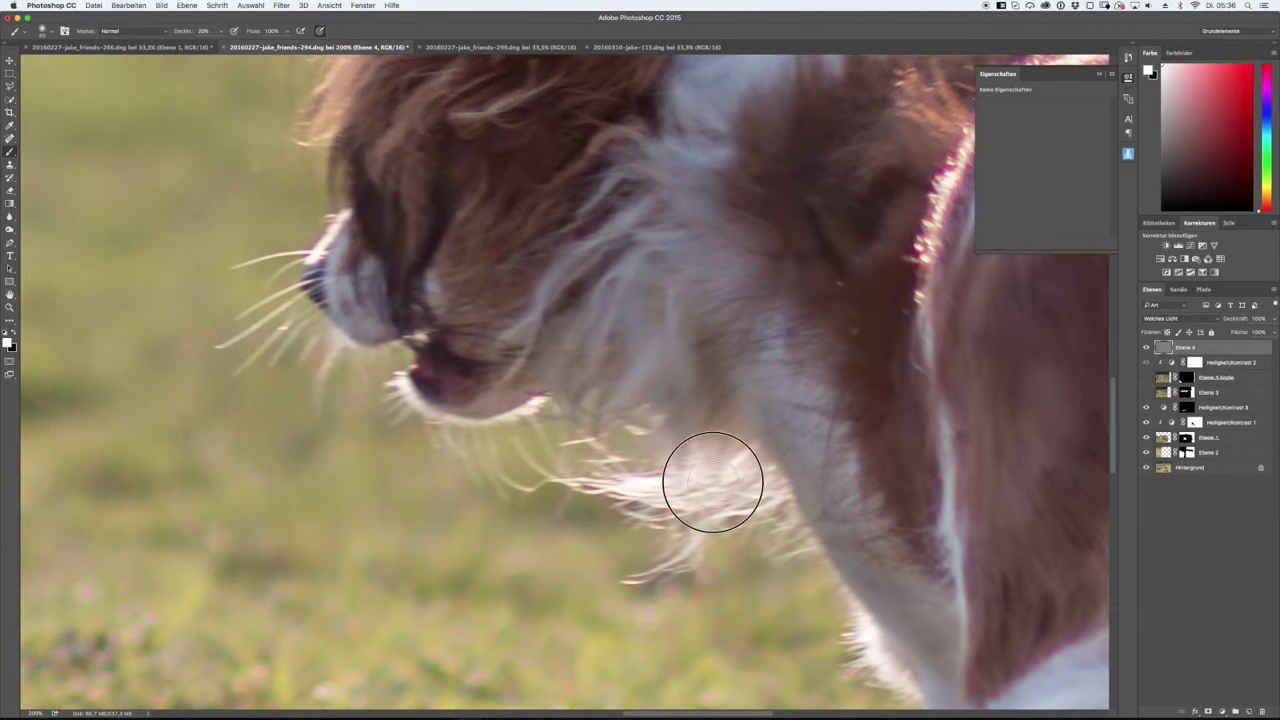
{"action": "key", "text": "super+minus"}
{"action": "key", "text": "super+minus"}
{"action": "key", "text": "super+minus"}
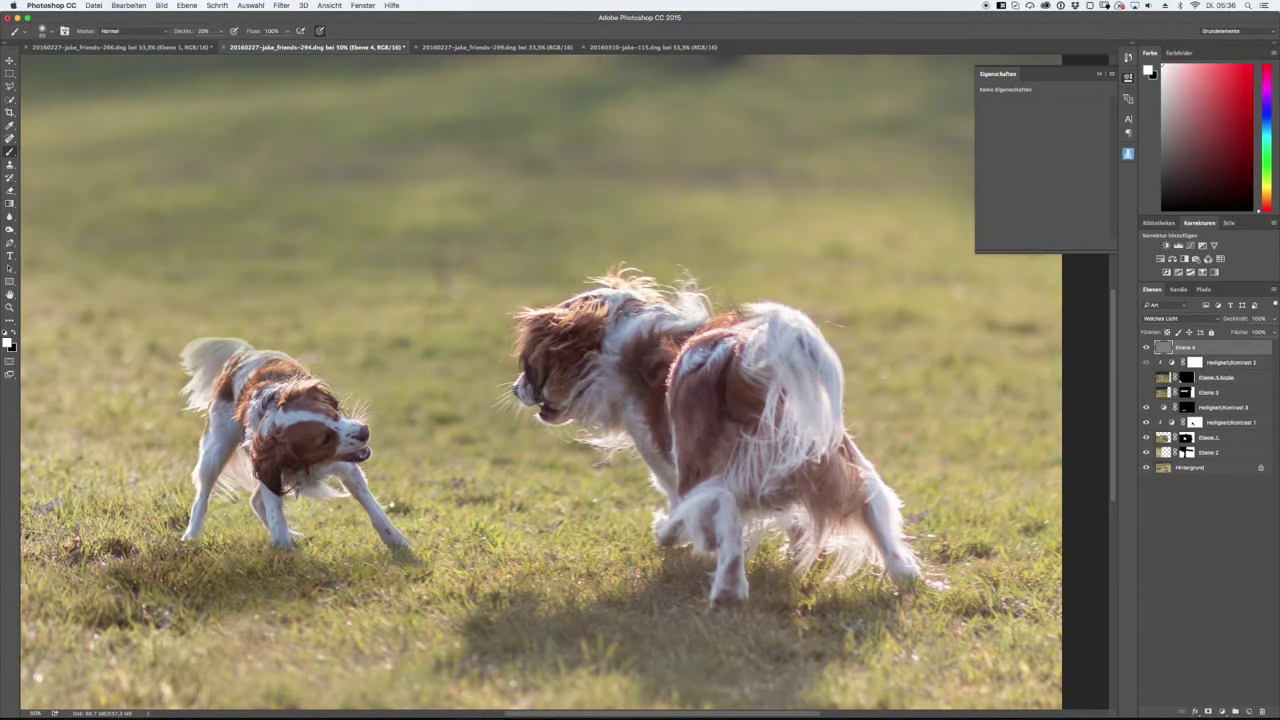
Zoom in close on the small dog's head and enlarge the brush slightly.
{"action": "key", "text": "super+plus"}
{"action": "key", "text": "super+plus"}
{"action": "key", "text": "super+plus"}
{"action": "key", "text": "super+plus"}
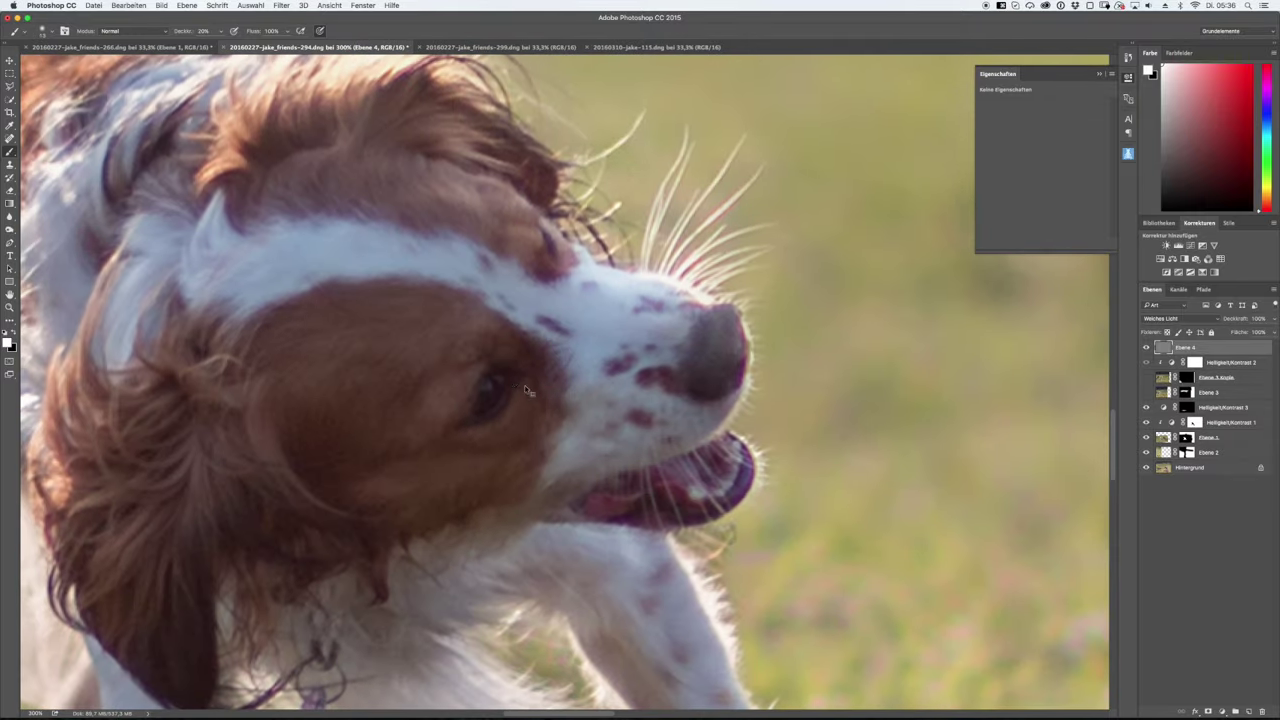
{"action": "left_click_drag", "start_coordinate": [445, 405], "coordinate": [452, 405]}
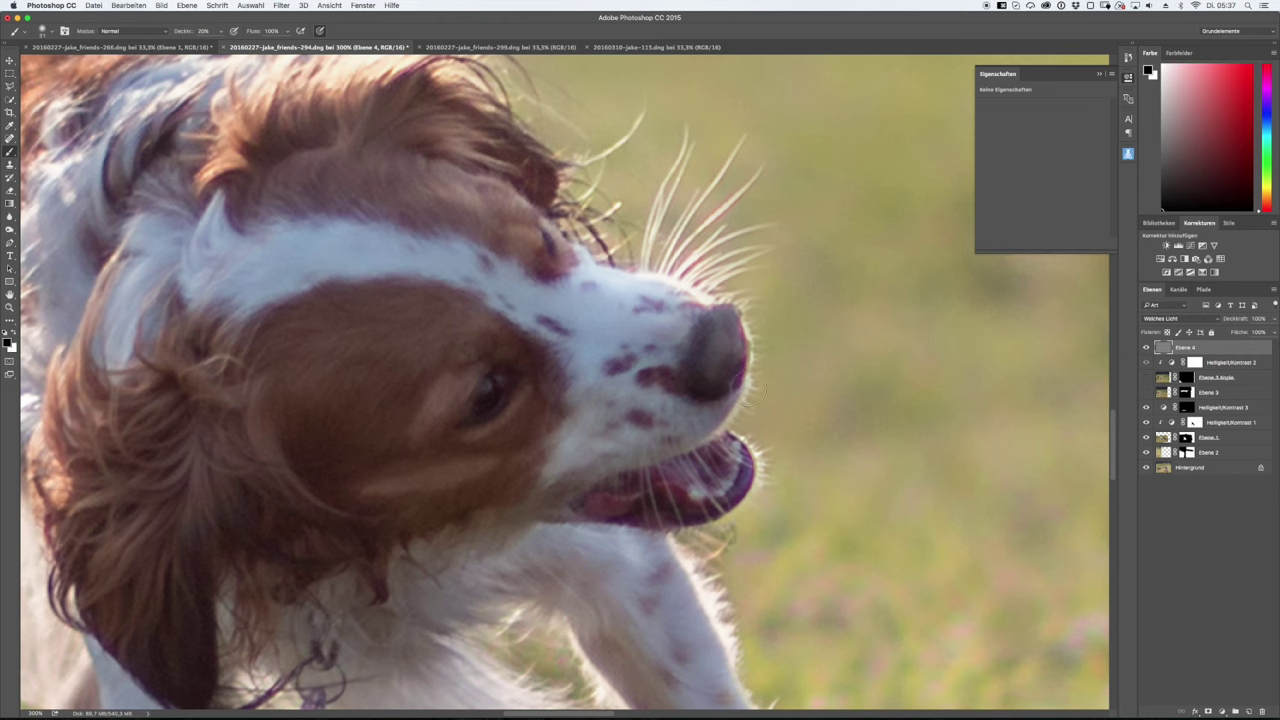
{"action": "scroll", "coordinate": [435, 460], "scroll_direction": "down", "scroll_amount": 3}
{"action": "scroll", "coordinate": [435, 460], "scroll_direction": "left", "scroll_amount": 2}
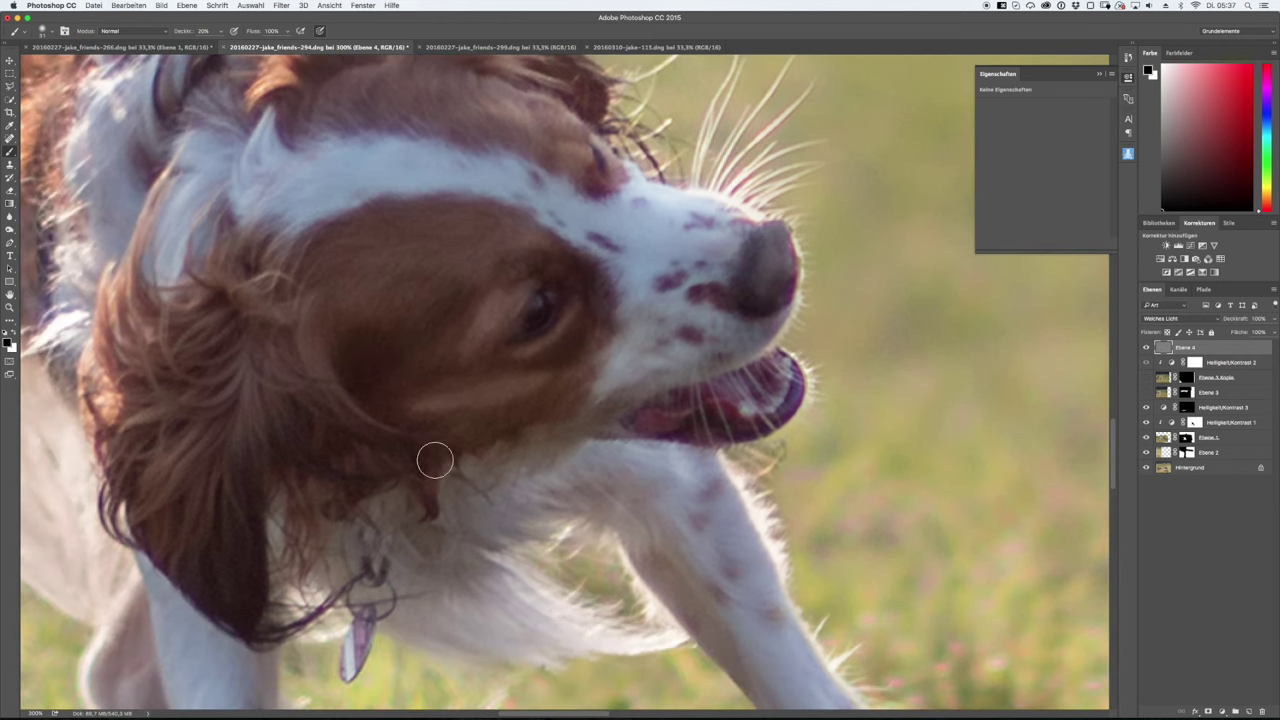
{"action": "scroll", "coordinate": [429, 206], "scroll_direction": "up", "scroll_amount": 3}
{"action": "scroll", "coordinate": [429, 206], "scroll_direction": "left", "scroll_amount": 1}
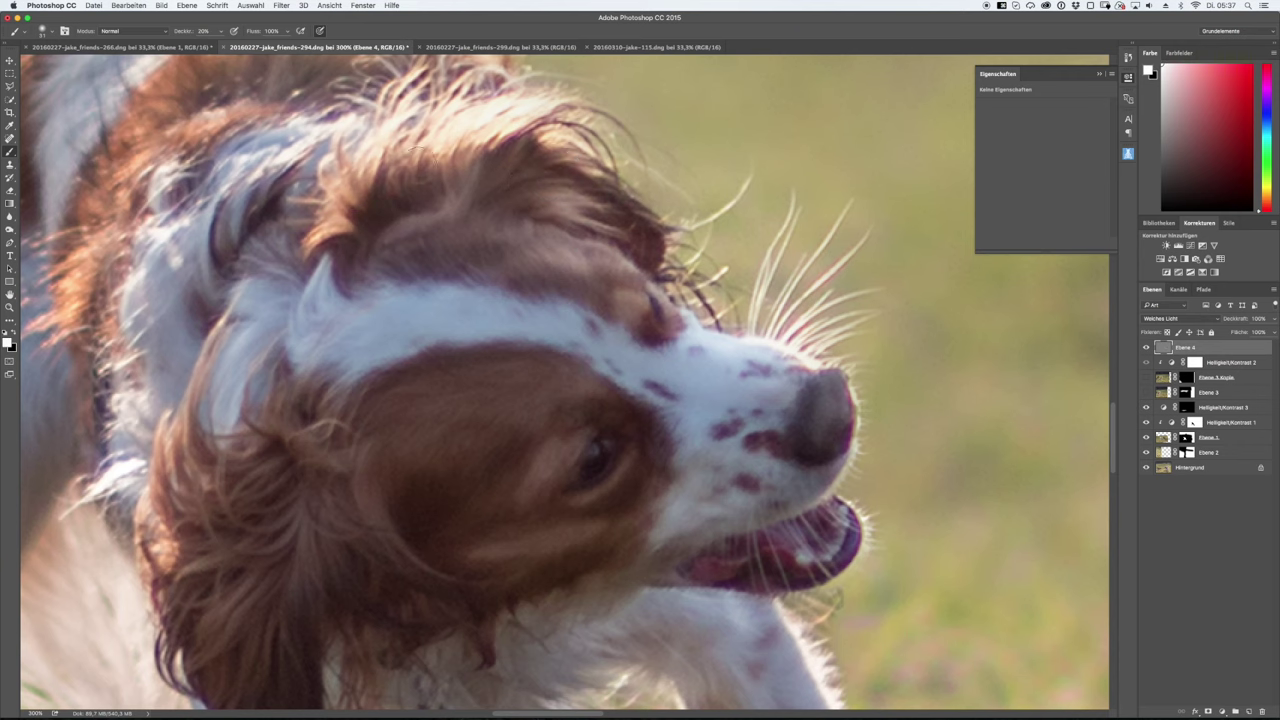
{"action": "scroll", "coordinate": [391, 411], "scroll_direction": "down", "scroll_amount": 3}
{"action": "scroll", "coordinate": [391, 411], "scroll_direction": "left", "scroll_amount": 2}
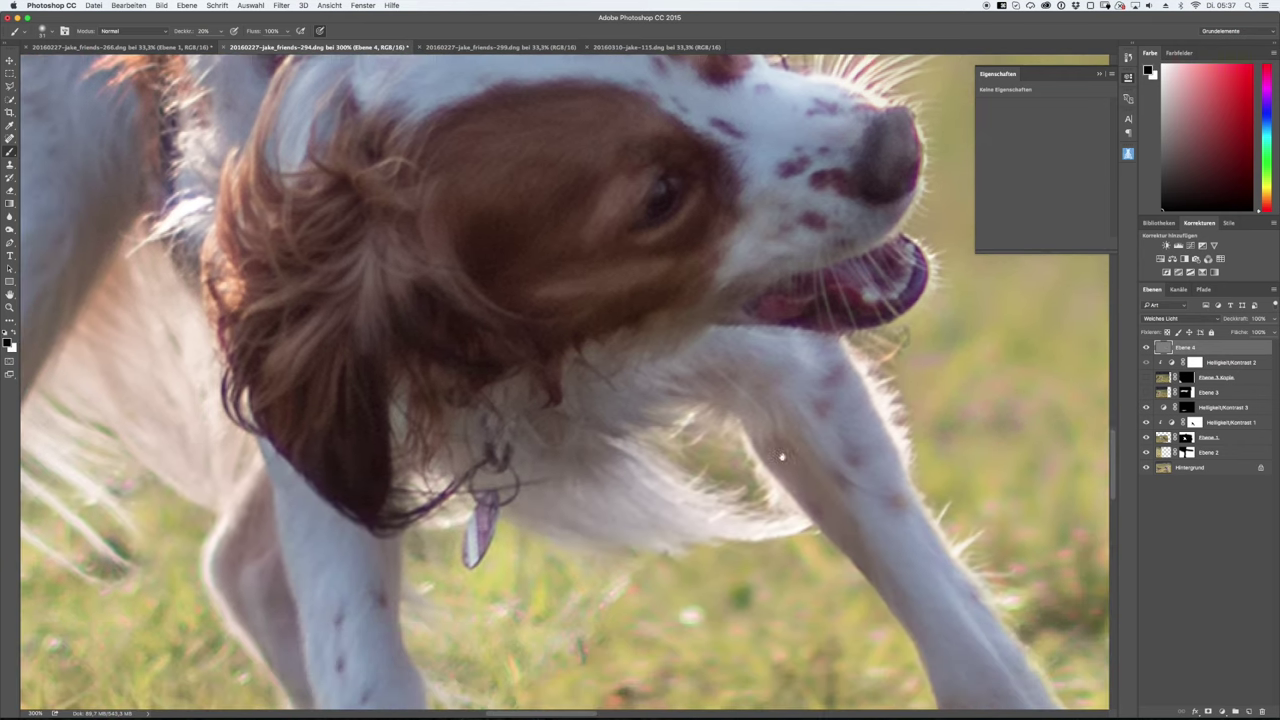
{"action": "scroll", "coordinate": [474, 486], "scroll_direction": "down", "scroll_amount": 2}
Create empty layer Ebene 5 above Helligkeit/Kontrast 2 and pick the Clone Stamp.
{"action": "left_click", "coordinate": [1194, 362]}
{"action": "left_click", "coordinate": [1235, 711]}
{"action": "key", "text": "s"}
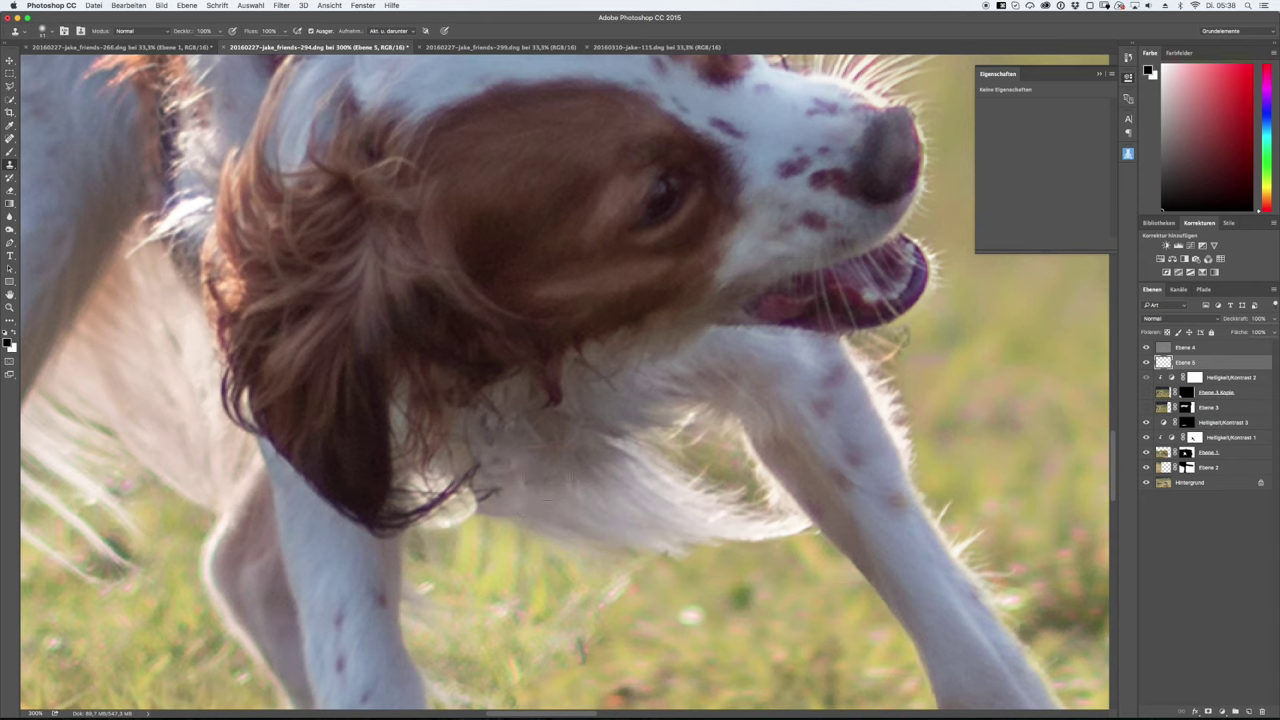
Return to the Ebene 4 soft-light layer with the Brush tool.
{"action": "left_click", "coordinate": [1185, 347]}
{"action": "key", "text": "b"}
{"action": "scroll", "coordinate": [511, 349], "scroll_direction": "down", "scroll_amount": 3}
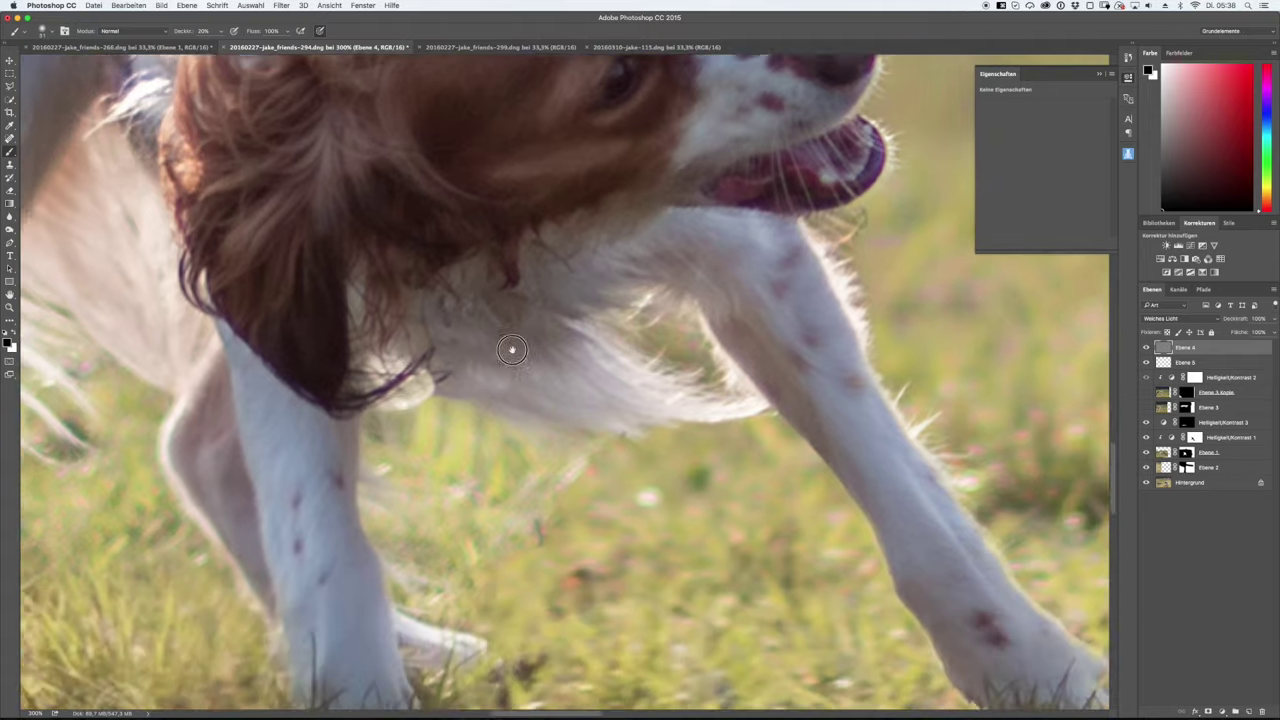
Lighten the dog's front and back legs on Ebene 4.
{"action": "scroll", "coordinate": [511, 349], "scroll_direction": "right", "scroll_amount": 5}
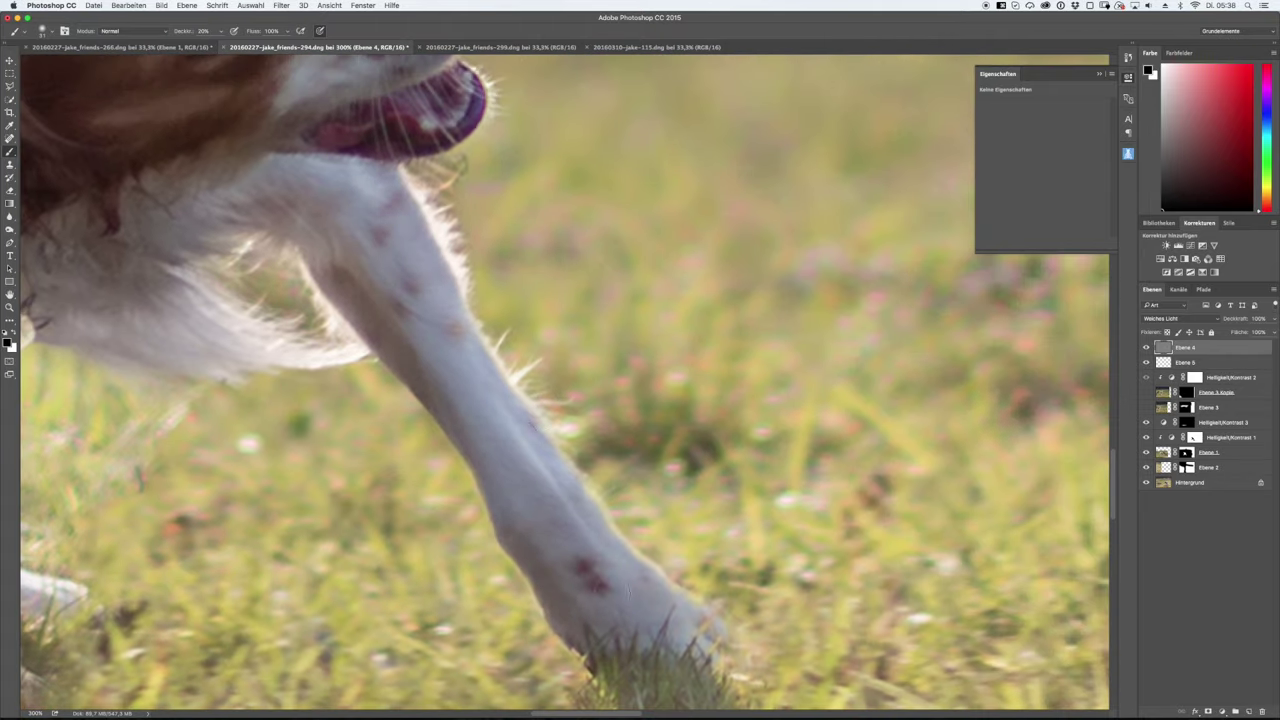
{"action": "scroll", "coordinate": [628, 592], "scroll_direction": "left", "scroll_amount": 5}
{"action": "scroll", "coordinate": [628, 592], "scroll_direction": "down", "scroll_amount": 2}
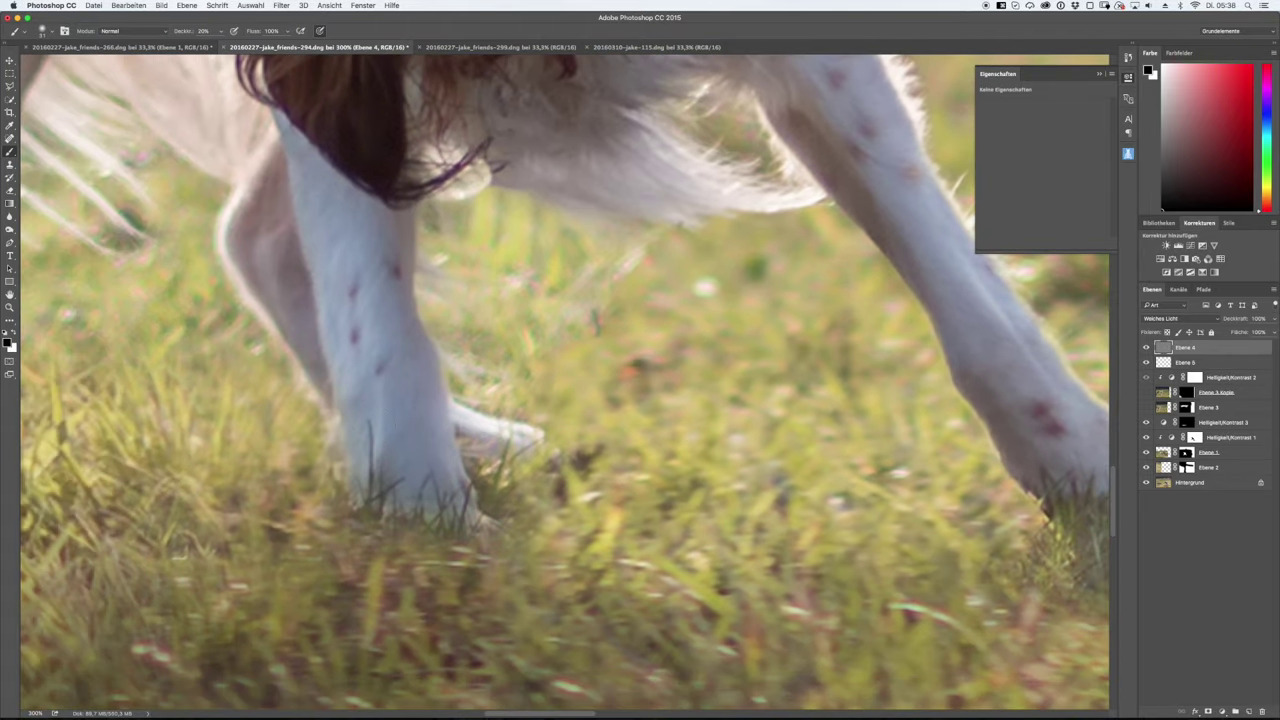
{"action": "mouse_move", "coordinate": [420, 430]}
{"action": "left_mouse_down"}
{"action": "mouse_move", "coordinate": [410, 230]}
{"action": "mouse_move", "coordinate": [420, 470]}
{"action": "left_mouse_up"}
{"action": "key", "text": "x"}
{"action": "key", "text": "x"}
{"action": "left_click_drag", "start_coordinate": [360, 380], "coordinate": [350, 440]}
{"action": "left_click_drag", "start_coordinate": [260, 230], "coordinate": [285, 360]}
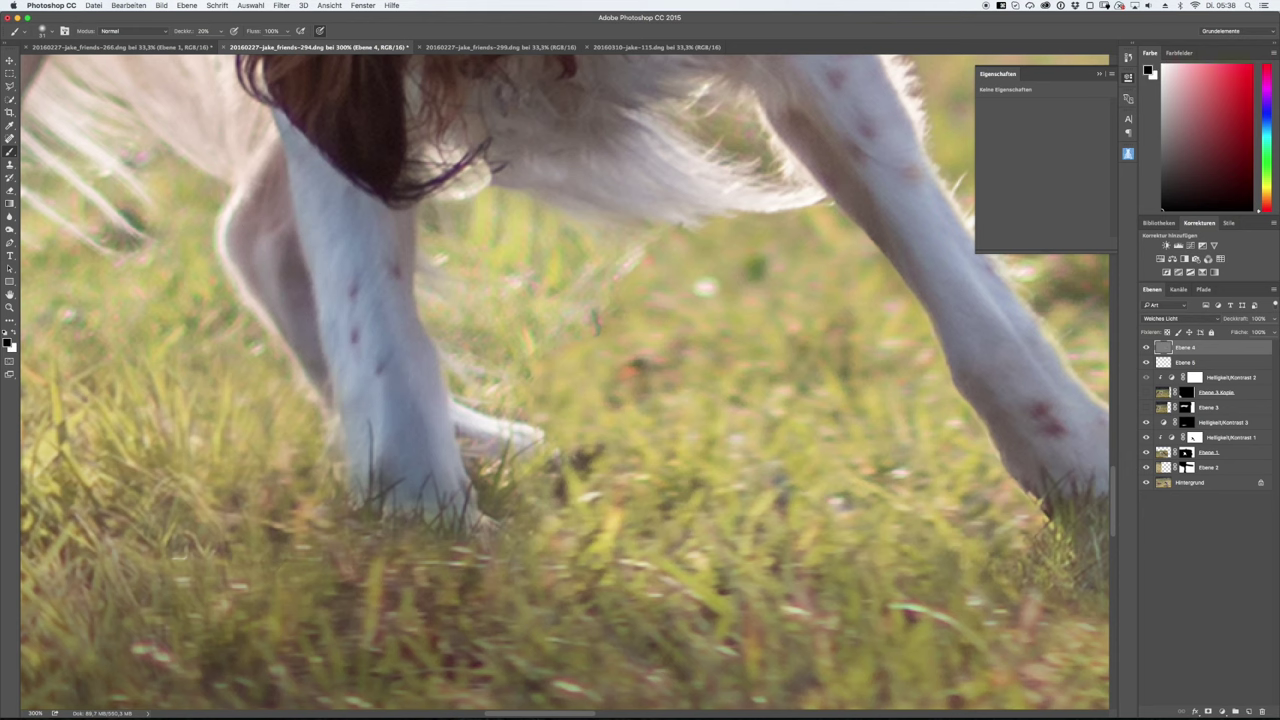
Shade the fluffy tail fur, then zoom out to see both dogs.
{"action": "scroll", "coordinate": [565, 380], "scroll_direction": "left", "scroll_amount": 5}
{"action": "scroll", "coordinate": [565, 380], "scroll_direction": "up", "scroll_amount": 2}
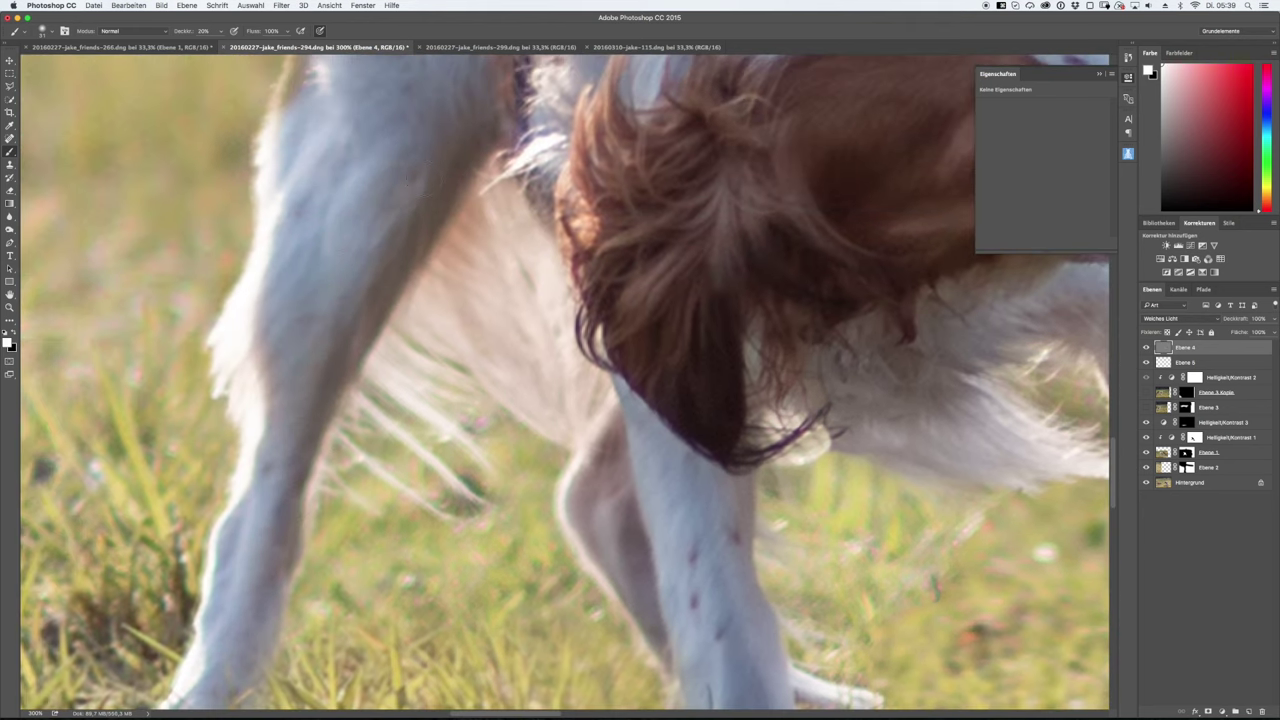
{"action": "scroll", "coordinate": [246, 477], "scroll_direction": "up", "scroll_amount": 5}
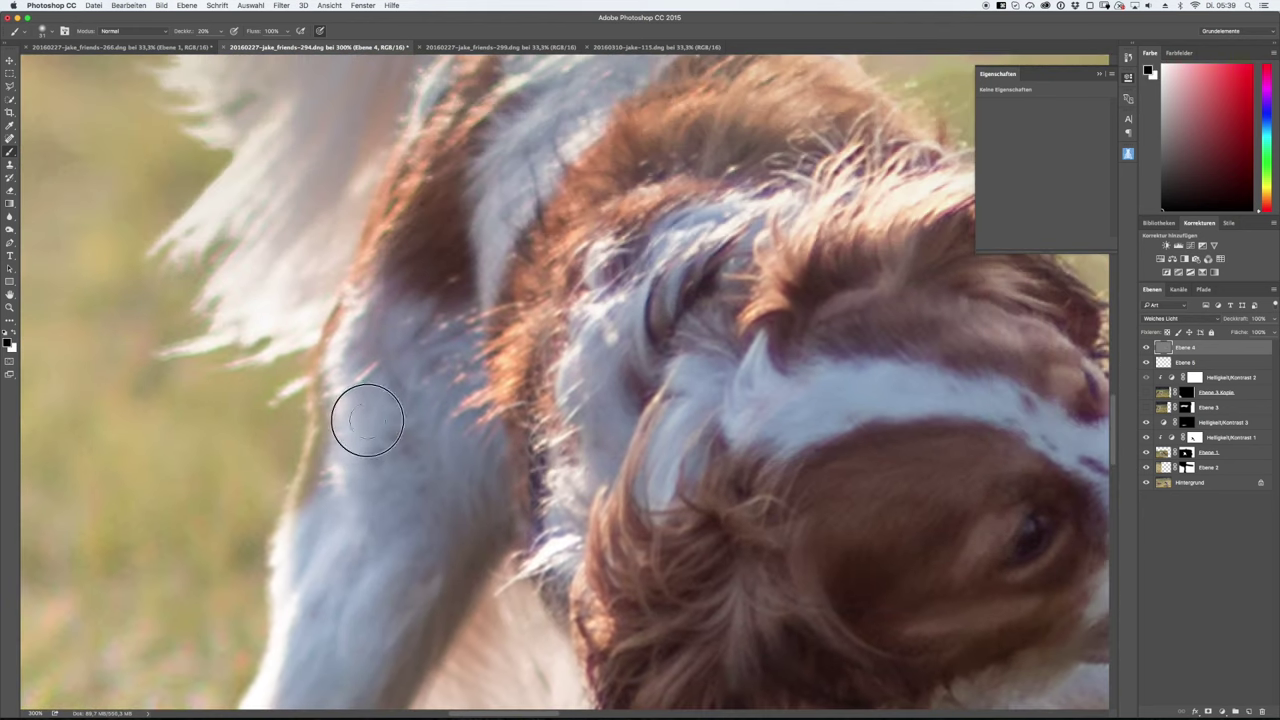
{"action": "scroll", "coordinate": [528, 338], "scroll_direction": "up", "scroll_amount": 5}
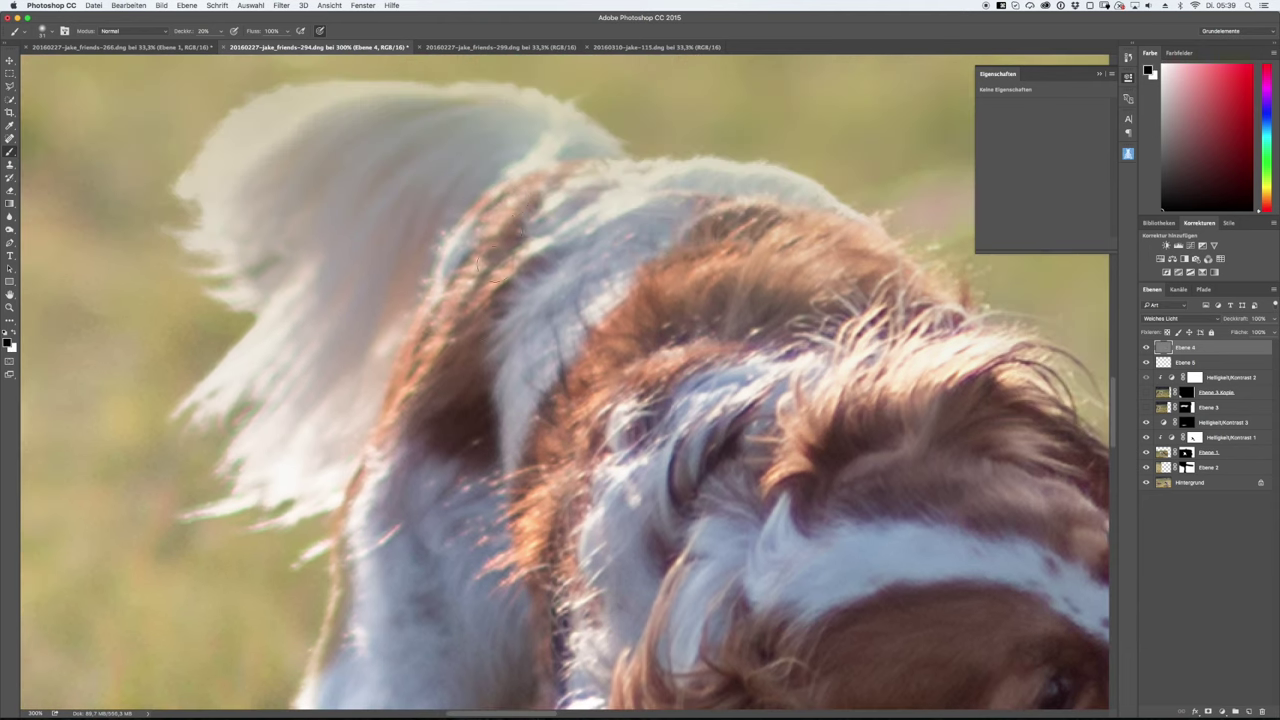
{"action": "key", "text": "x"}
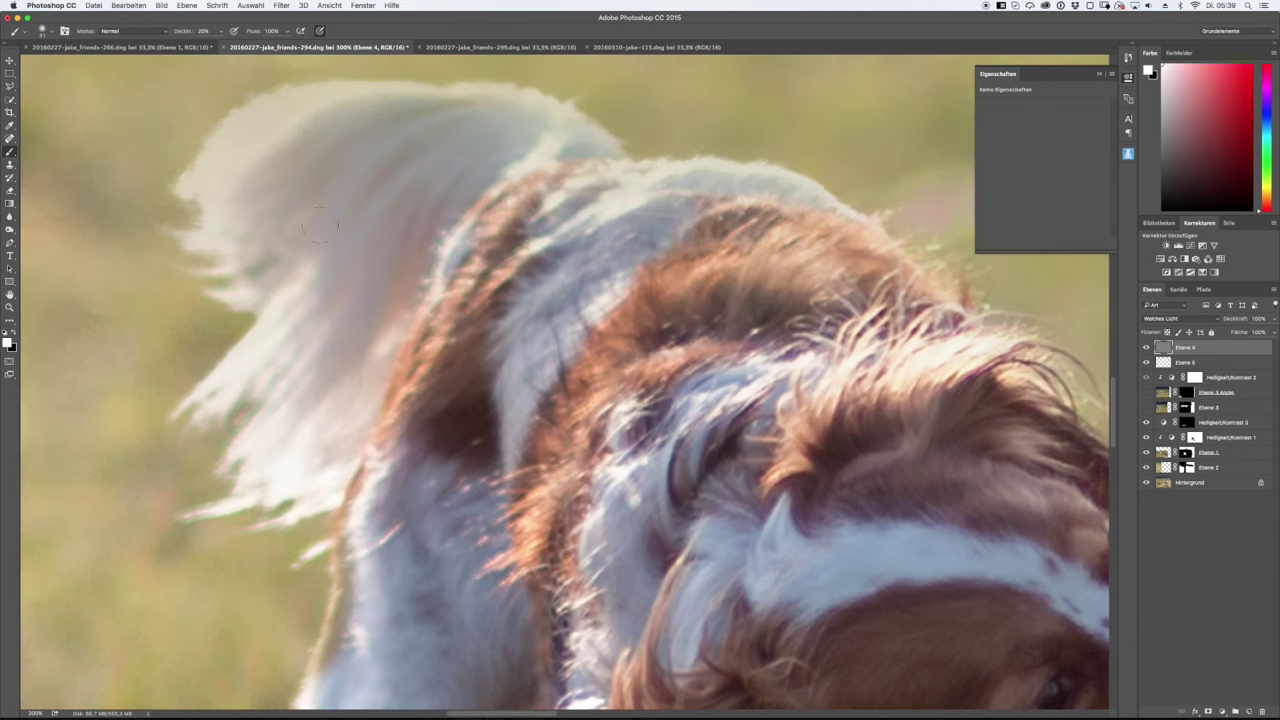
{"action": "left_click_drag", "start_coordinate": [350, 338], "coordinate": [481, 153]}
{"action": "key", "text": "x"}
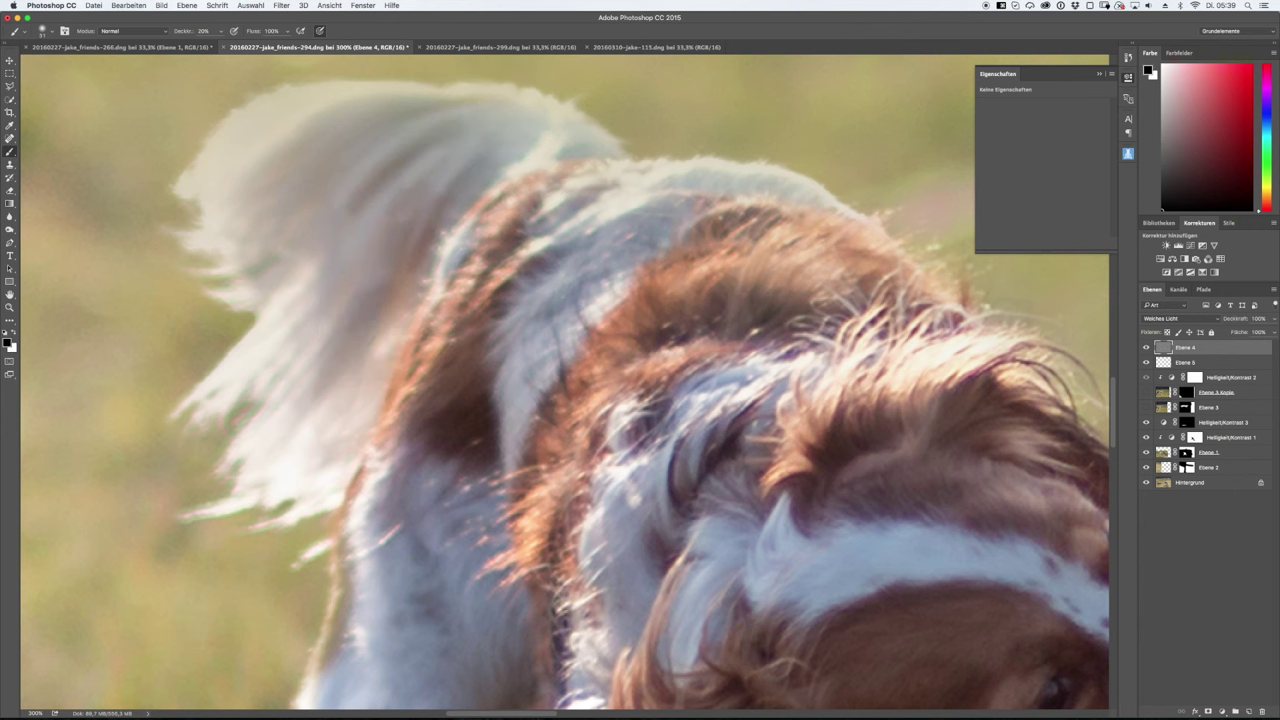
{"action": "key", "text": "super+minus"}
{"action": "key", "text": "super+minus"}
{"action": "key", "text": "super+minus"}
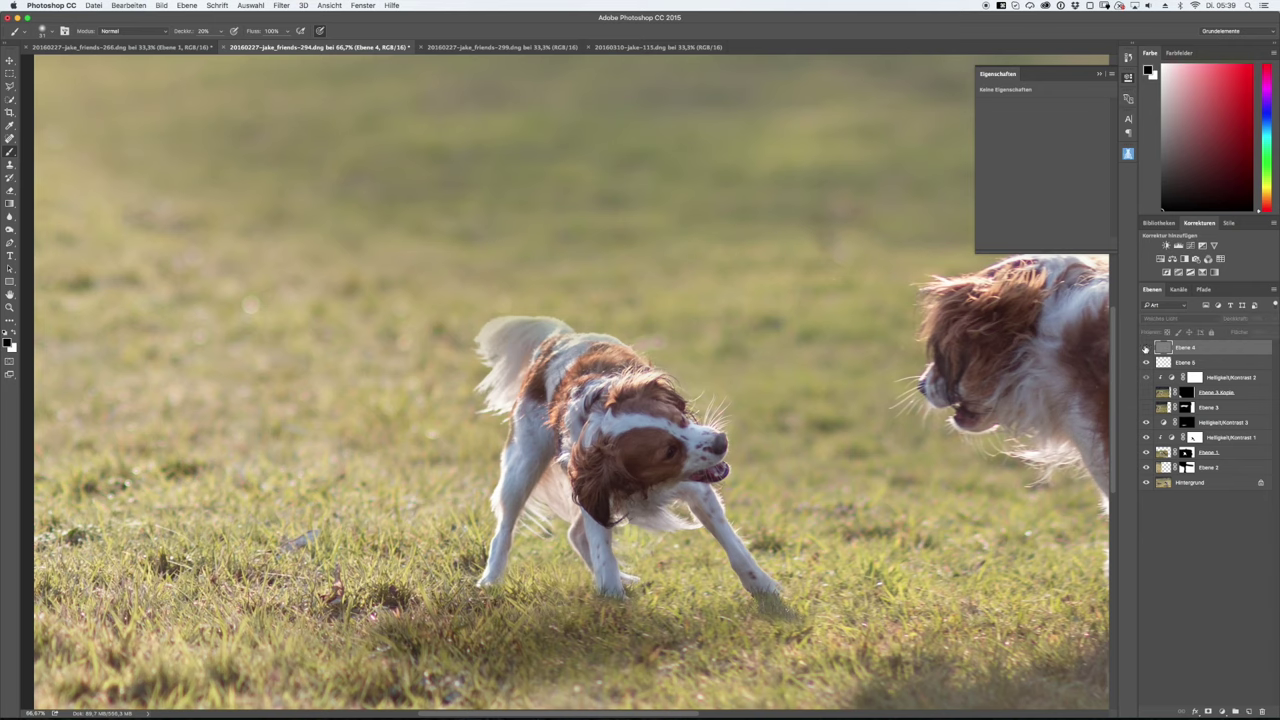
{"action": "scroll", "coordinate": [698, 336], "scroll_direction": "right", "scroll_amount": 5}
On a new empty layer, stamp white sun rays with the large 3000 px sun-ray brush.
{"action": "key", "text": "super+minus"}
{"action": "key", "text": "super+minus"}
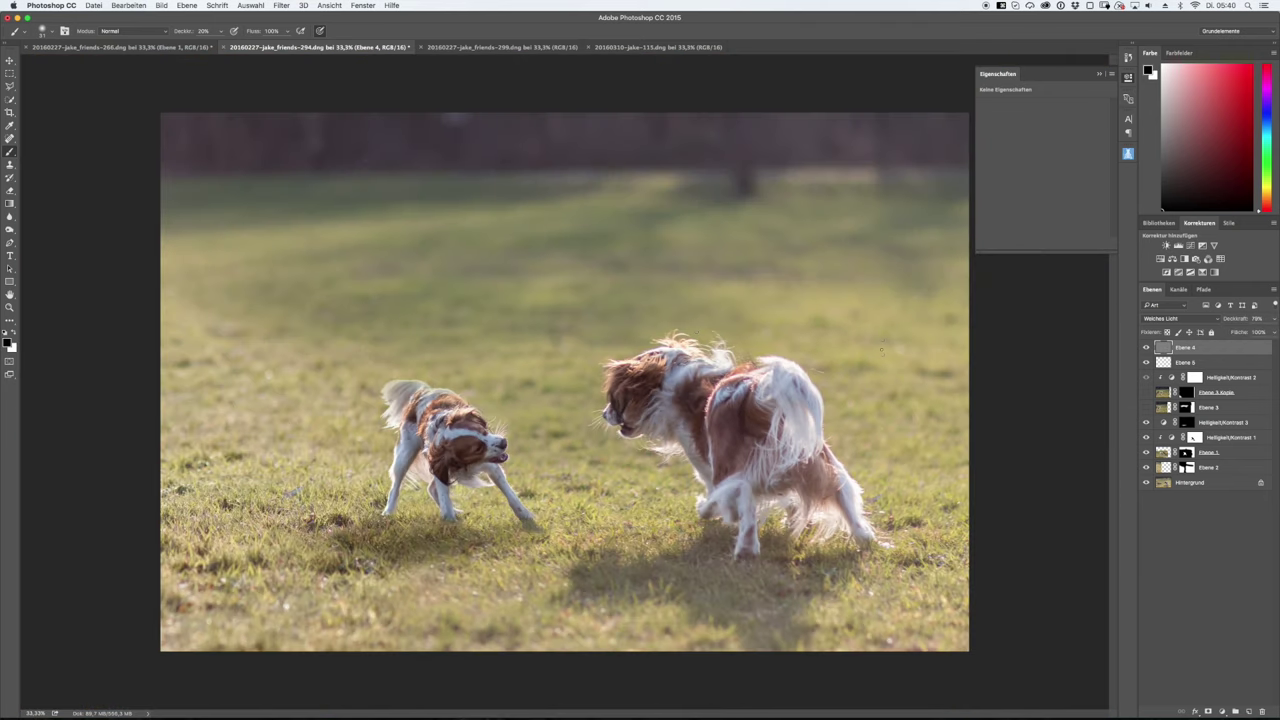
{"action": "key", "text": "super+shift+alt+n"}
{"action": "key", "text": "x"}
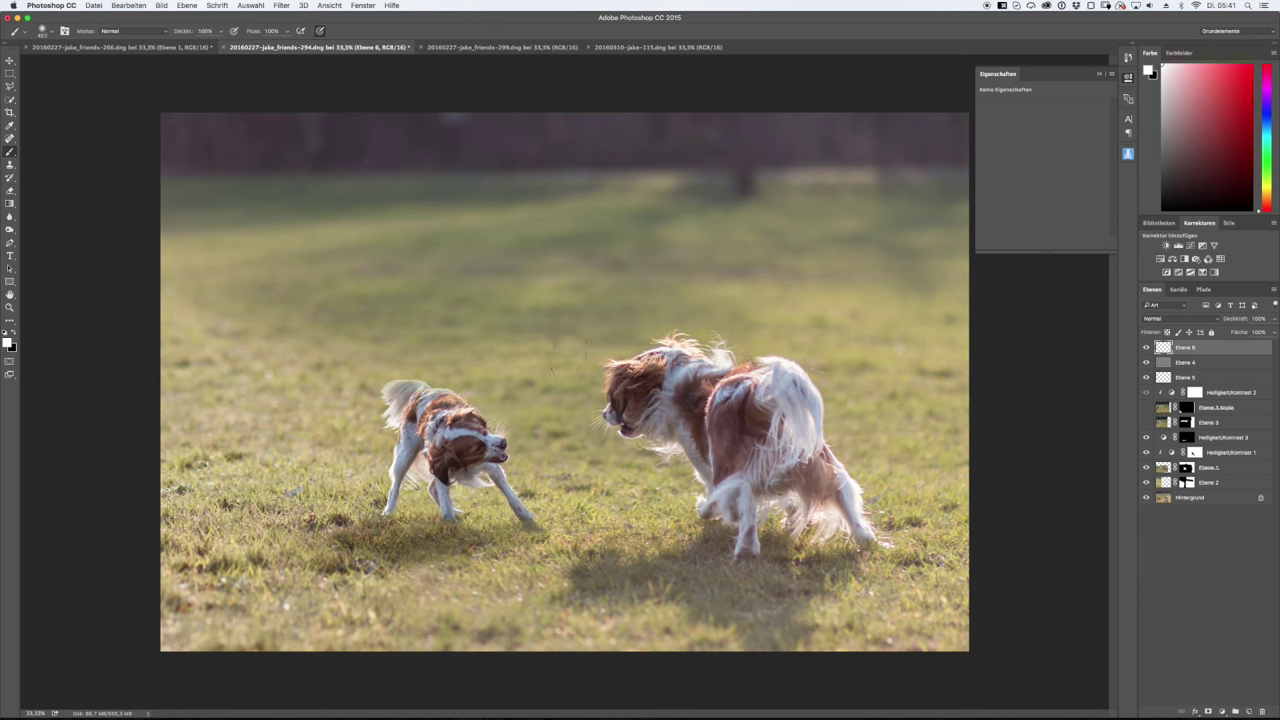
{"action": "left_click", "coordinate": [60, 39]}
{"action": "left_click", "coordinate": [27, 178]}
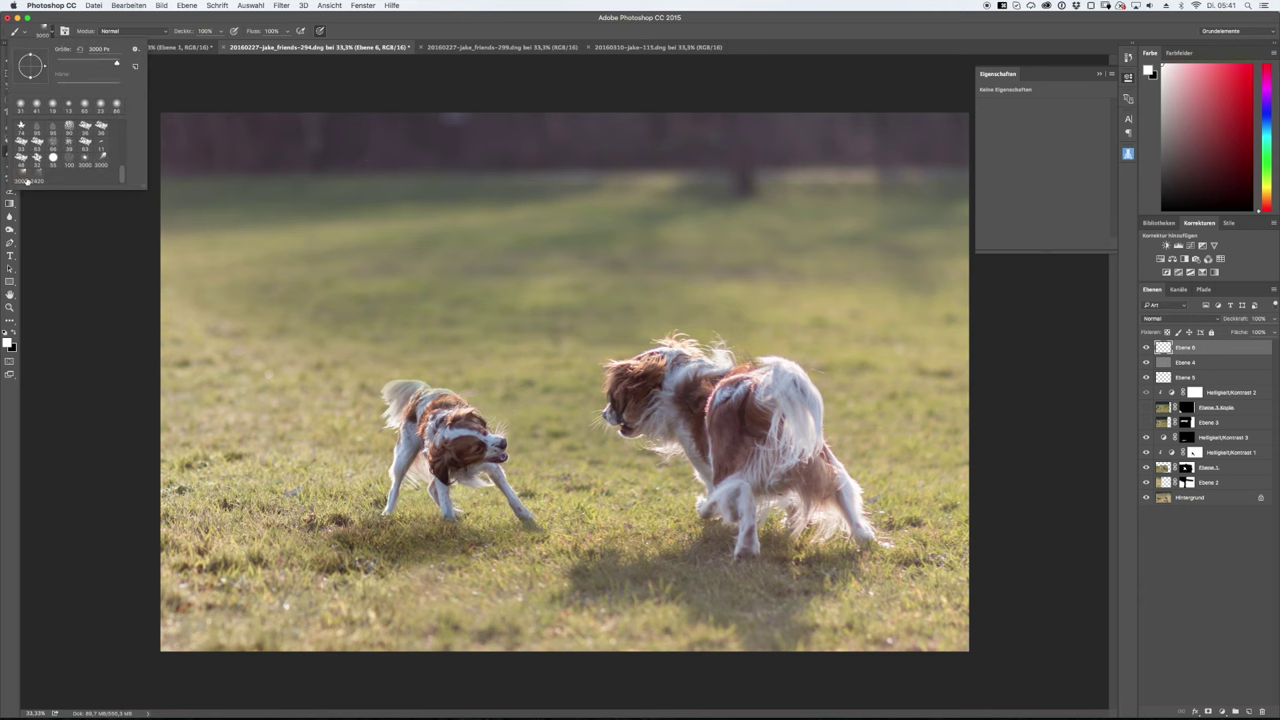
{"action": "left_click", "coordinate": [640, 380]}
Free-transform the rays into a downward cone with its apex above the photo.
{"action": "key", "text": "super+t"}
{"action": "left_click_drag", "start_coordinate": [843, 186], "coordinate": [670, 88]}
{"action": "key", "text": "super+minus"}
{"action": "key", "text": "super+minus"}
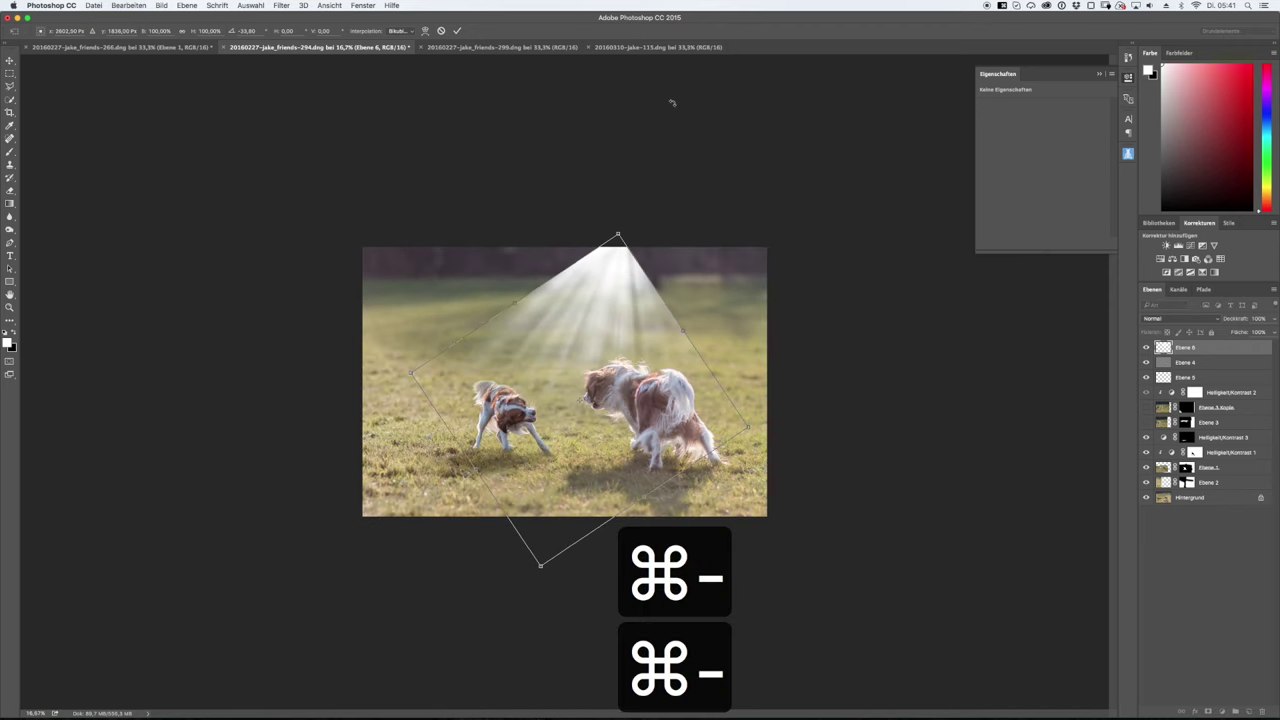
{"action": "left_click_drag", "start_coordinate": [528, 584], "coordinate": [489, 712]}
{"action": "left_click_drag", "start_coordinate": [618, 236], "coordinate": [643, 128]}
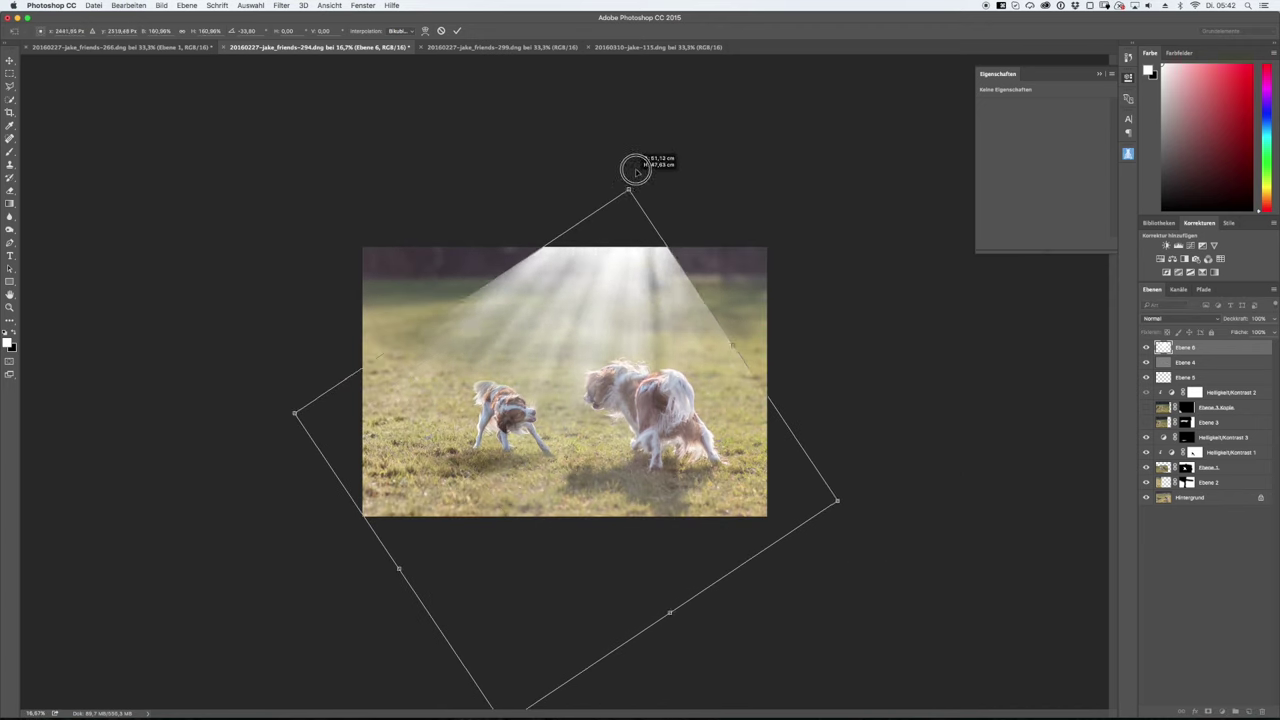
{"action": "key", "text": "Return"}
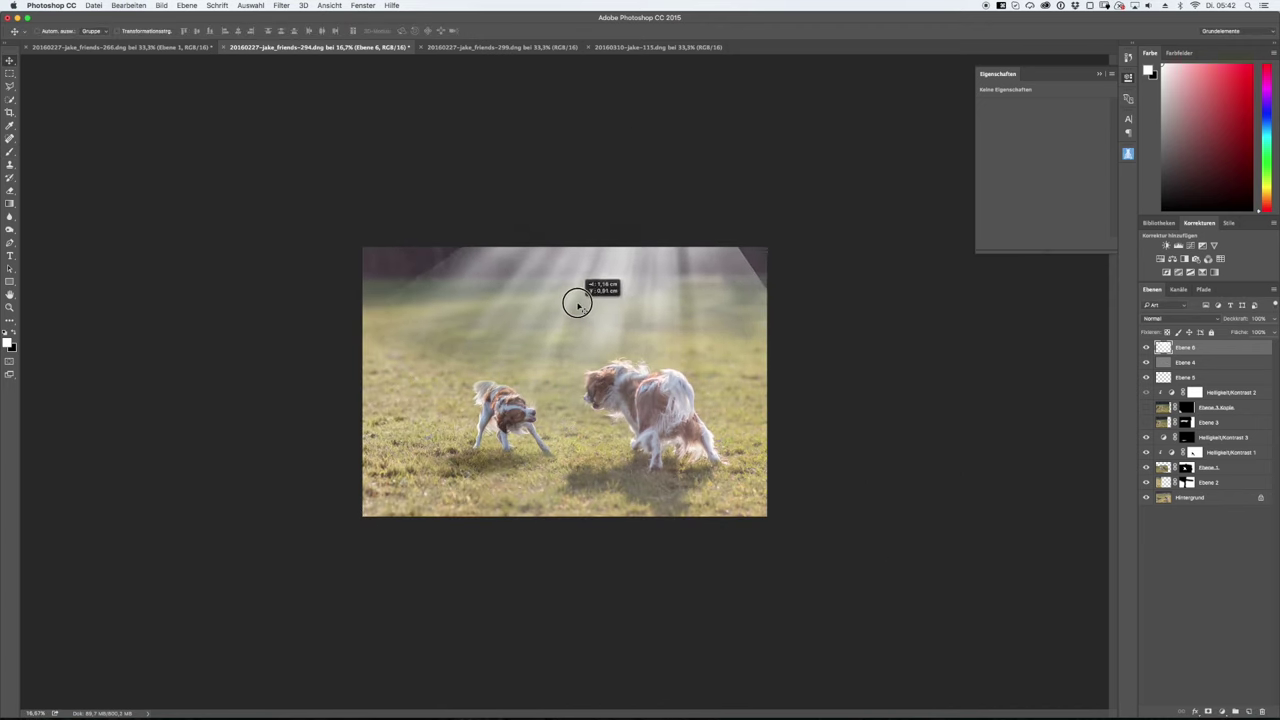
{"action": "left_click_drag", "start_coordinate": [577, 300], "coordinate": [577, 277]}
Enlarge the rays further, lengthening them downward and up to the right.
{"action": "key", "text": "super+t"}
{"action": "left_click_drag", "start_coordinate": [597, 681], "coordinate": [586, 711]}
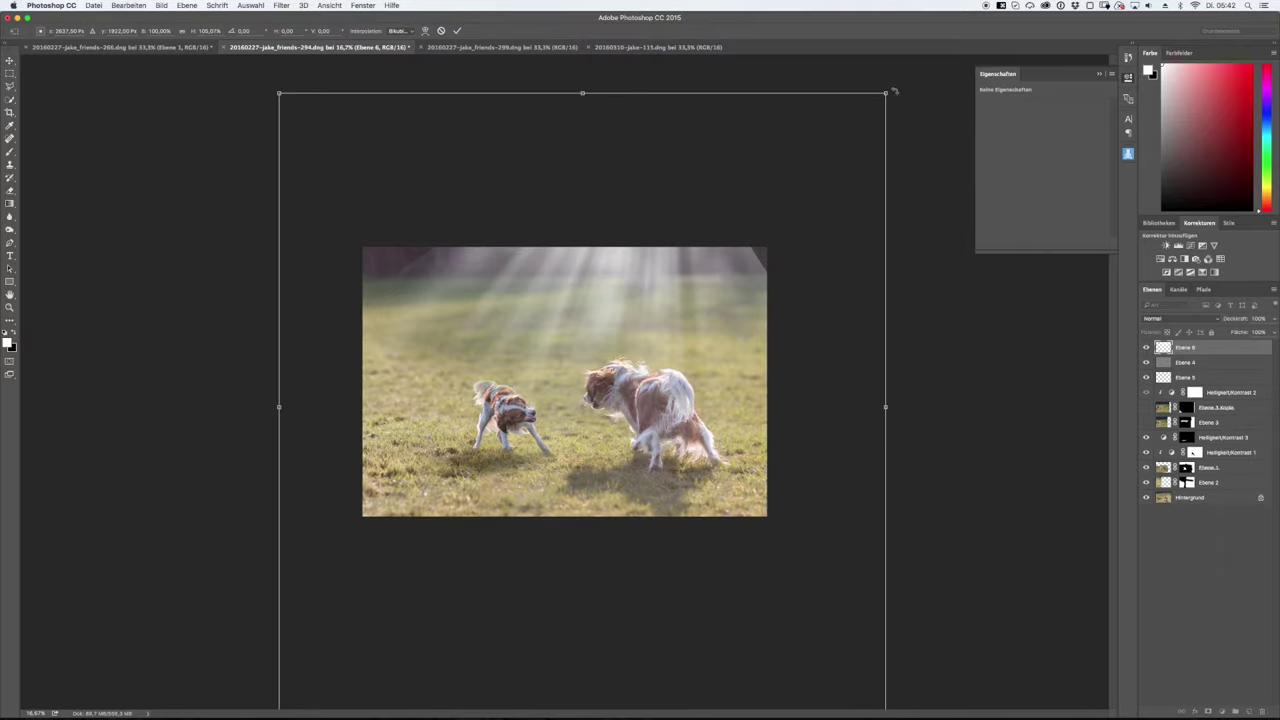
{"action": "left_click_drag", "start_coordinate": [903, 86], "coordinate": [927, 65]}
{"action": "key", "text": "Return"}
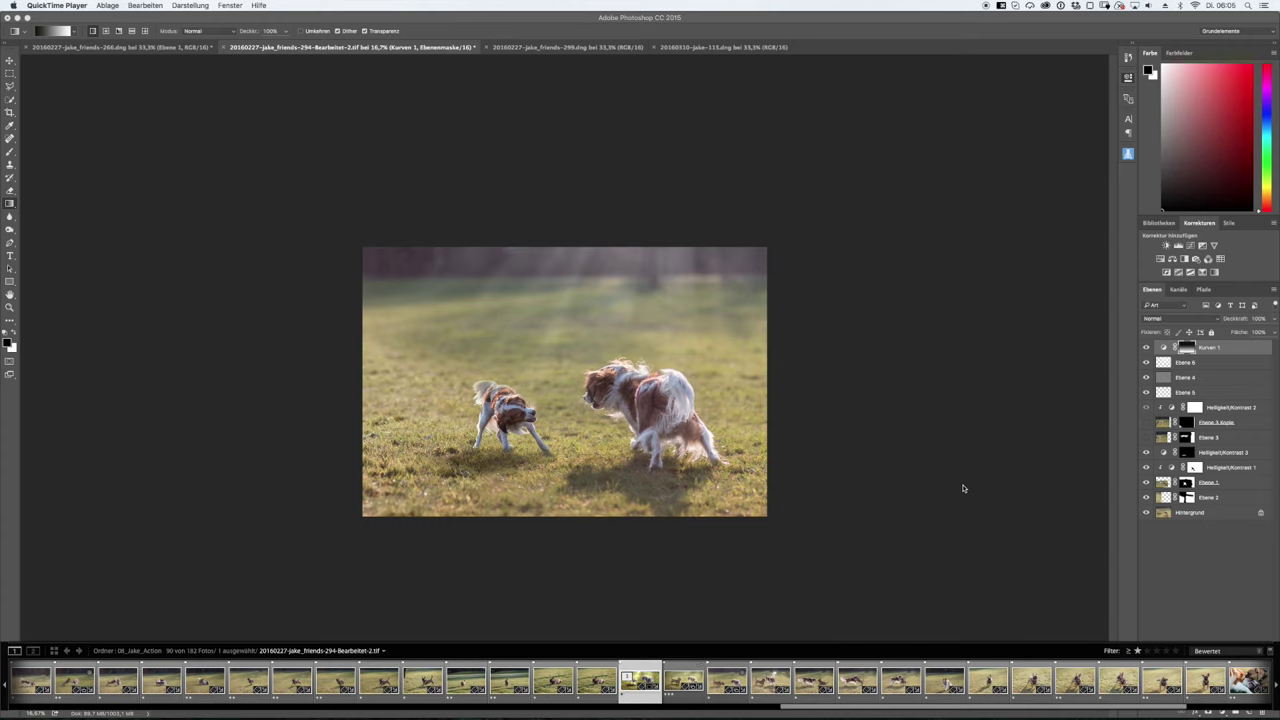
Fade the light-ray layer Ebene 6 to 43% opacity.
{"action": "left_click", "coordinate": [1187, 363]}
{"action": "left_click", "coordinate": [1262, 318]}
{"action": "left_click_drag", "start_coordinate": [1256, 333], "coordinate": [1246, 333]}
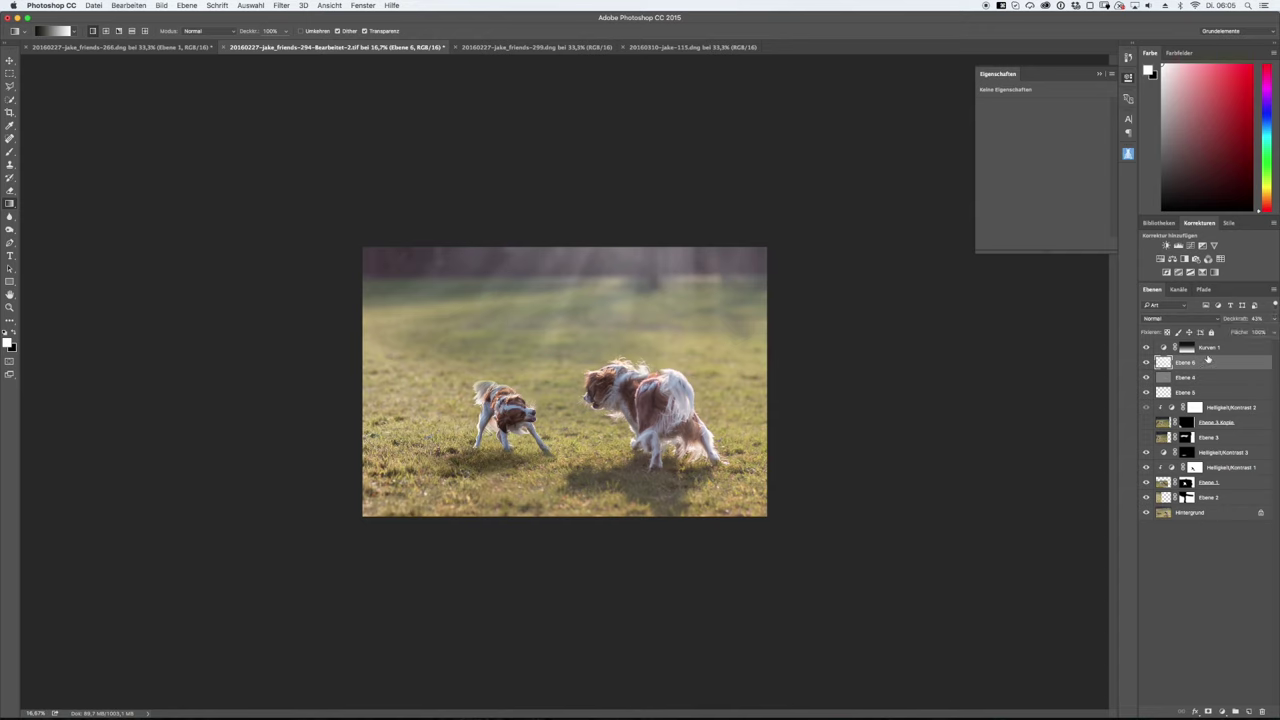
Stamp all visible layers into merged Ebene 7 and launch Color Efex Pro 4.
{"action": "left_click", "coordinate": [1209, 347]}
{"action": "key", "text": "ctrl+alt+shift+e"}
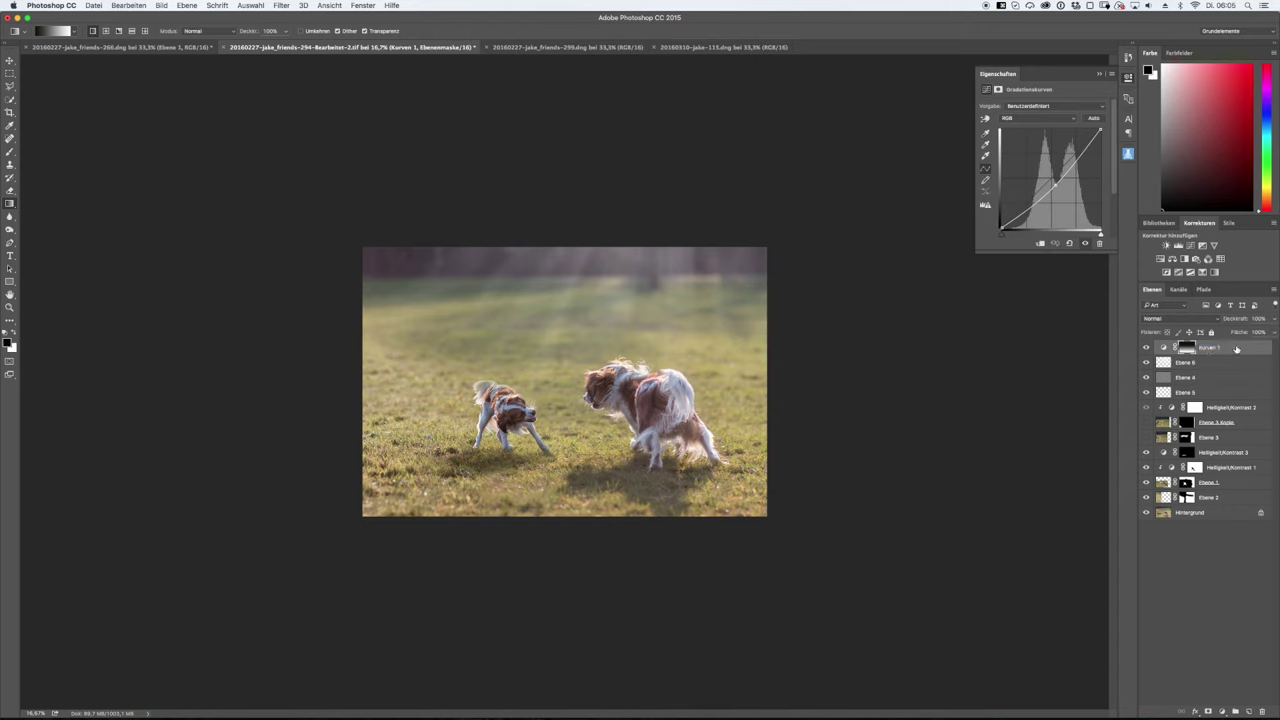
{"action": "key", "text": "ctrl+alt+shift+e"}
{"action": "left_click", "coordinate": [281, 5]}
{"action": "mouse_move", "coordinate": [302, 229]}
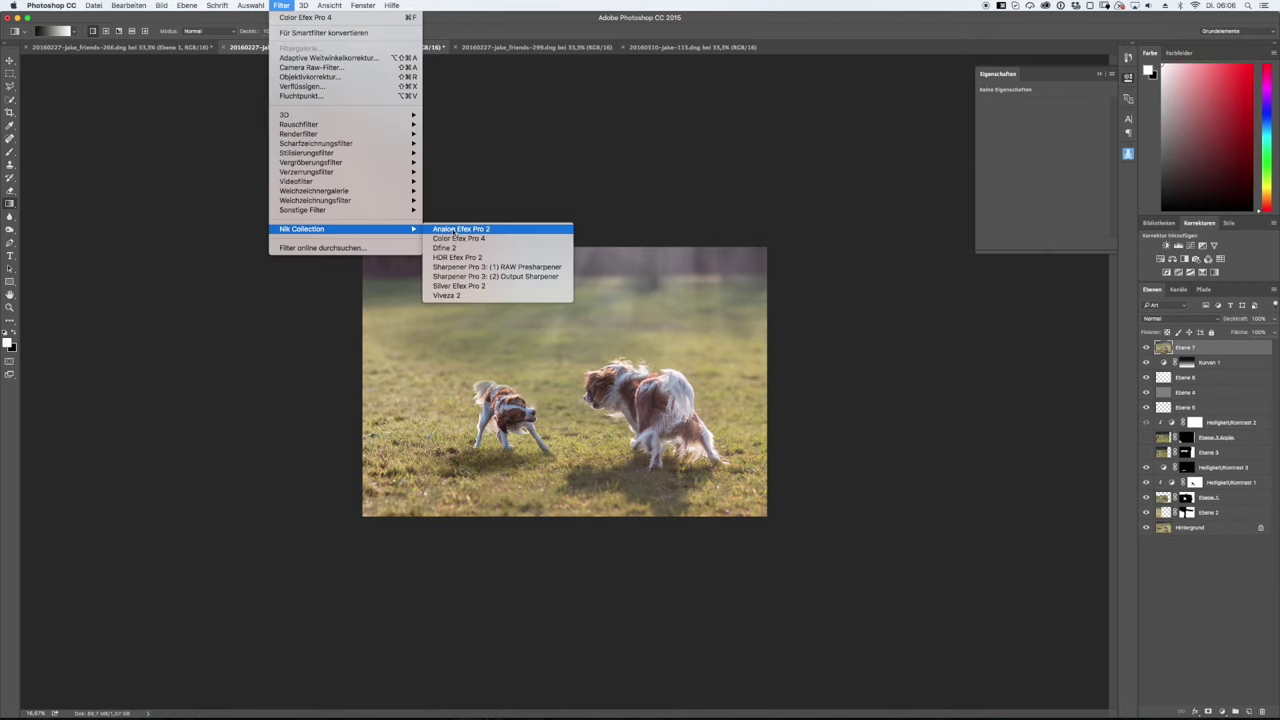
{"action": "left_click", "coordinate": [470, 232]}
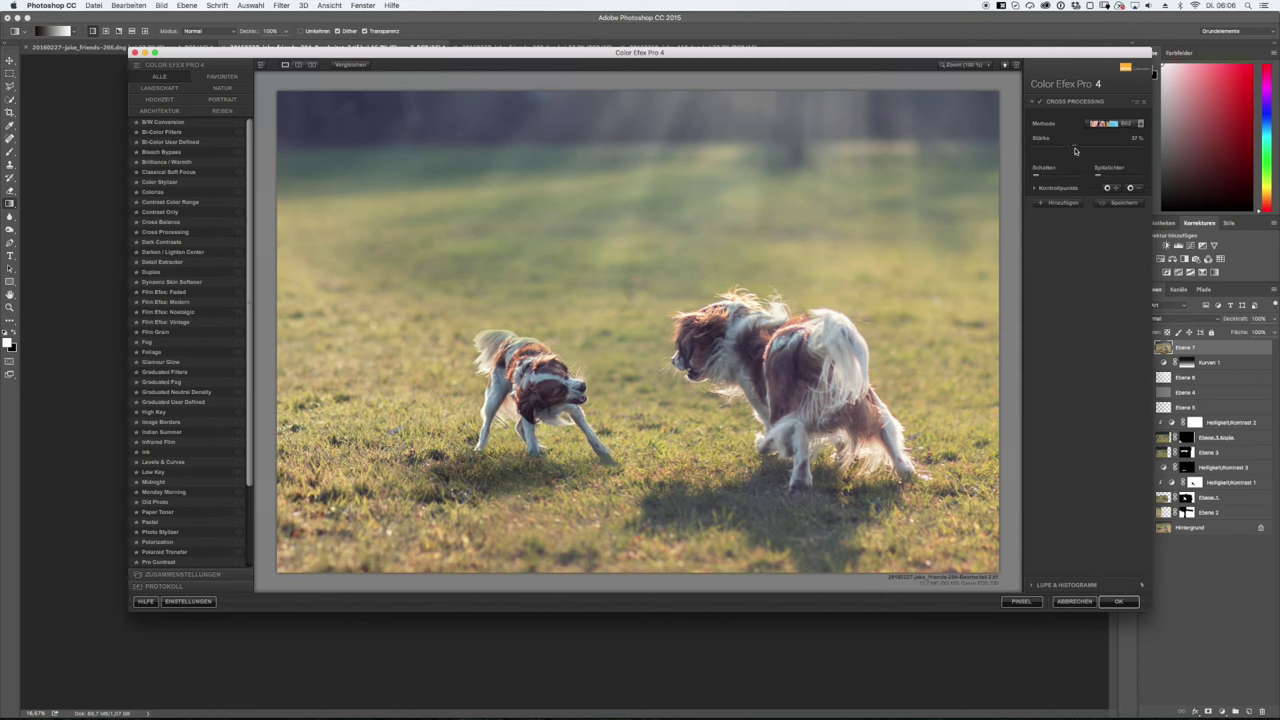
Switch Cross Processing to a warmer method, add a faint Fog, then add Detail Extractor.
{"action": "left_click", "coordinate": [1110, 123]}
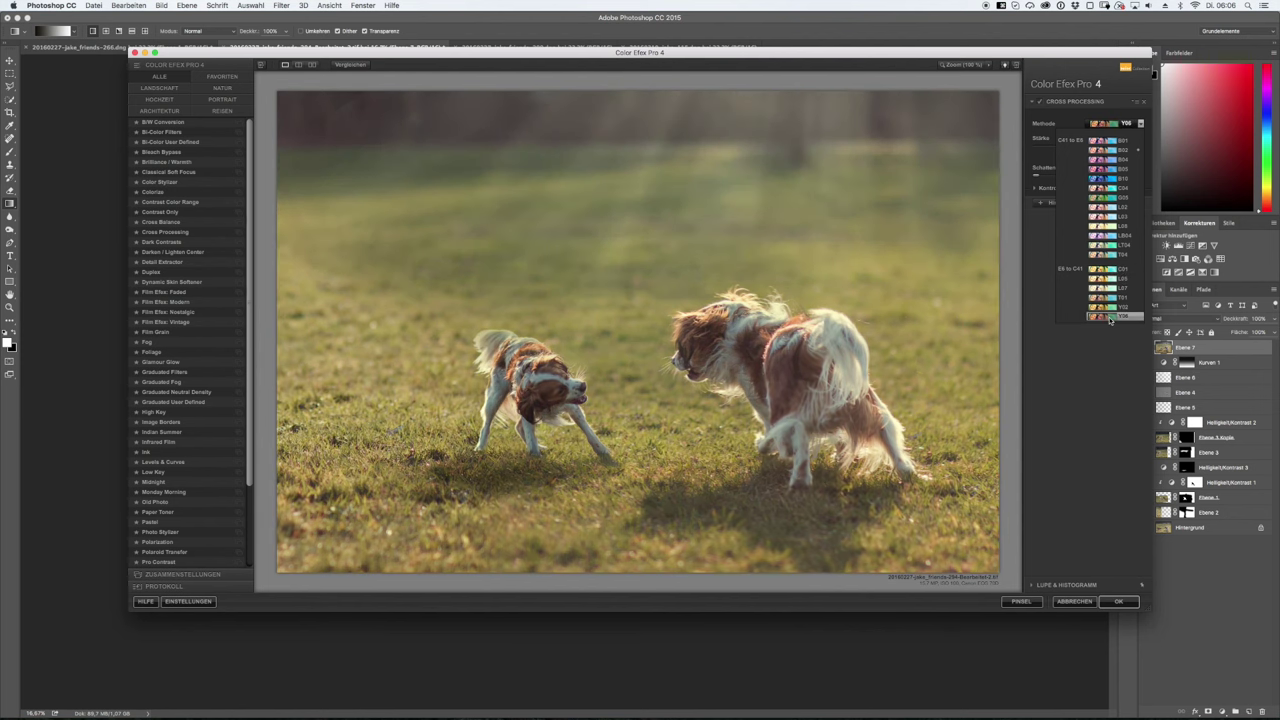
{"action": "left_click", "coordinate": [1094, 368]}
{"action": "left_click", "coordinate": [1045, 202]}
{"action": "left_click", "coordinate": [170, 343]}
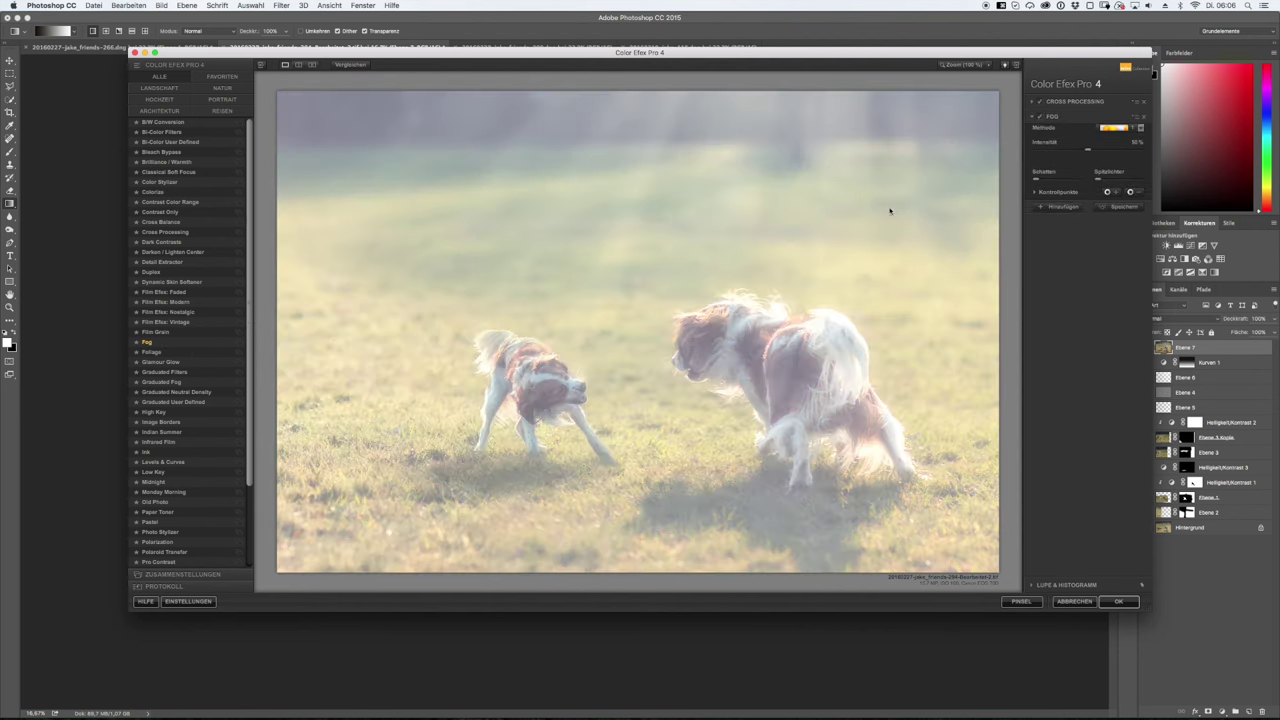
{"action": "left_click_drag", "start_coordinate": [1081, 162], "coordinate": [1046, 163]}
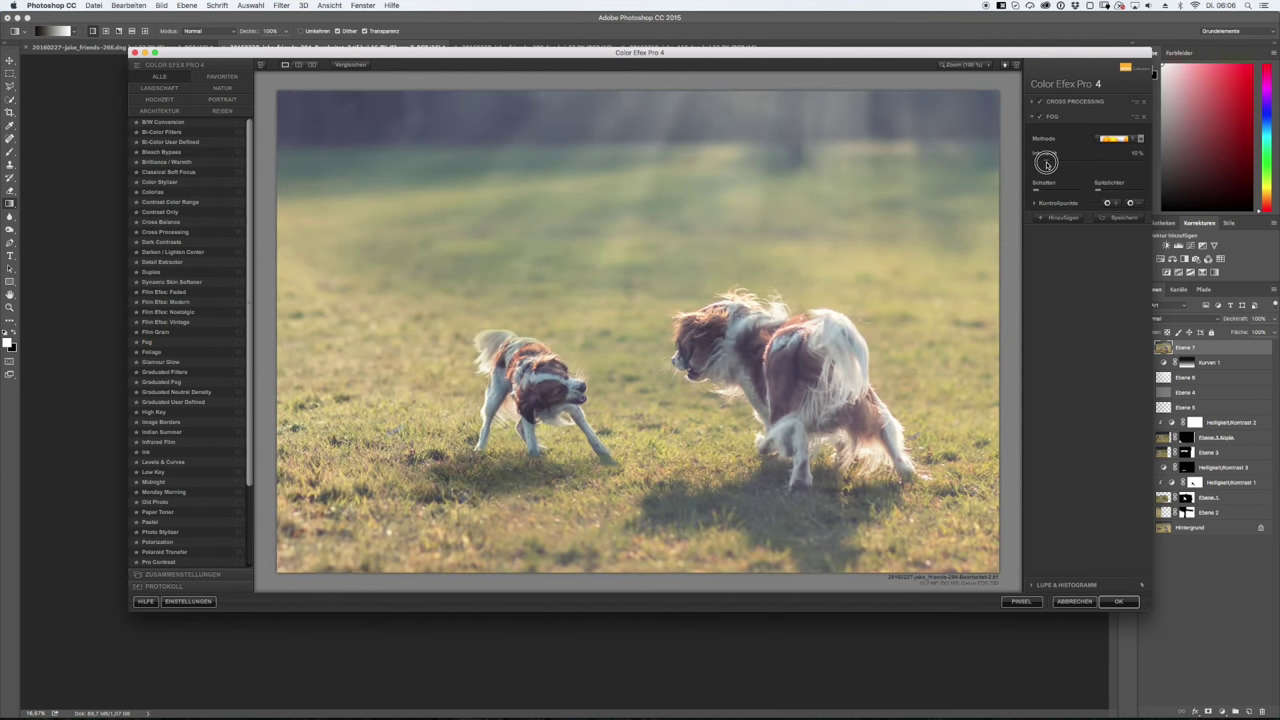
{"action": "left_click", "coordinate": [1061, 217]}
{"action": "left_click", "coordinate": [162, 262]}
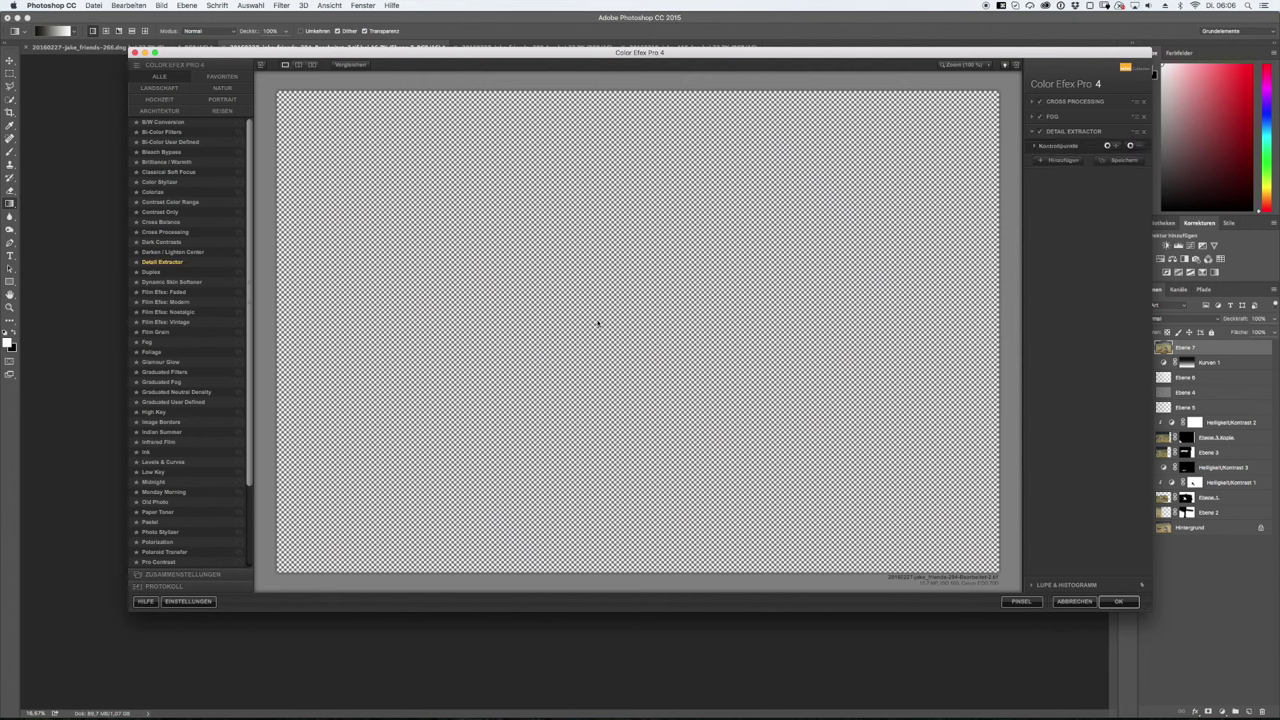
Add control points on both dogs, set Detail Extractor to 21%, add Pro Contrast, and apply.
{"action": "left_click", "coordinate": [555, 396]}
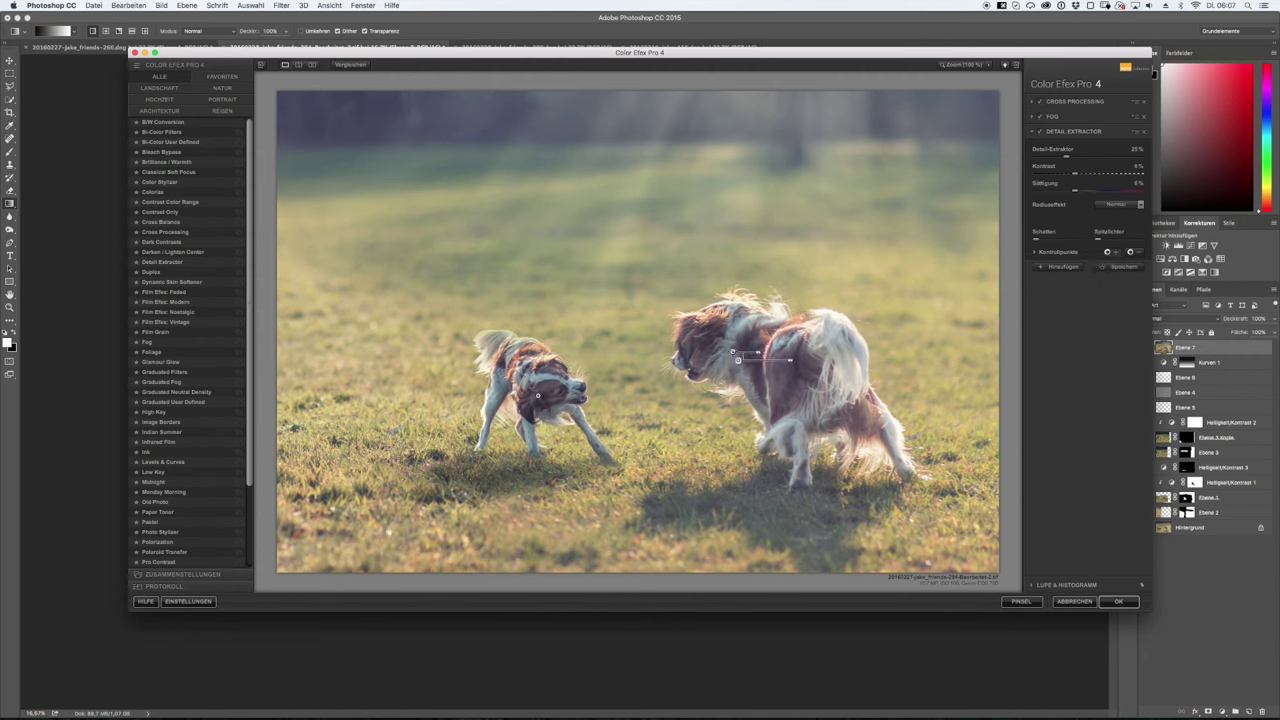
{"action": "left_click_drag", "start_coordinate": [760, 355], "coordinate": [795, 367]}
{"action": "left_click_drag", "start_coordinate": [1066, 156], "coordinate": [1062, 158]}
{"action": "left_click", "coordinate": [1053, 267]}
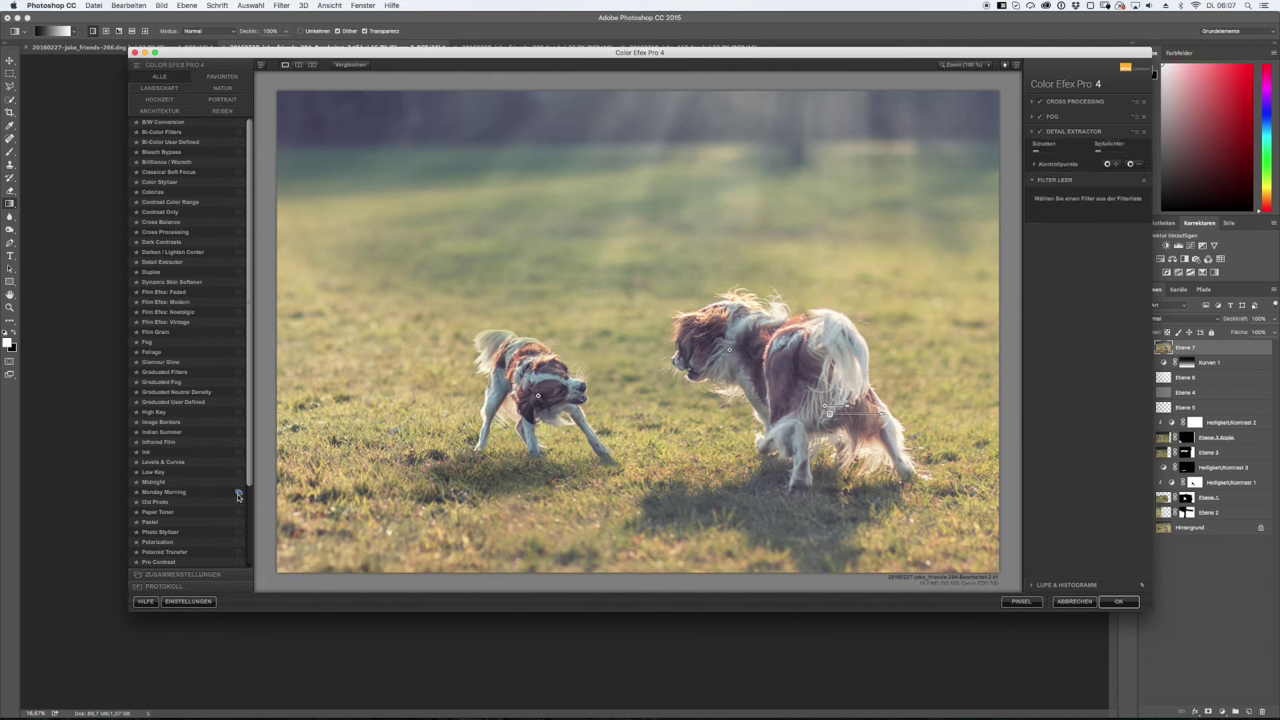
{"action": "left_click", "coordinate": [160, 562]}
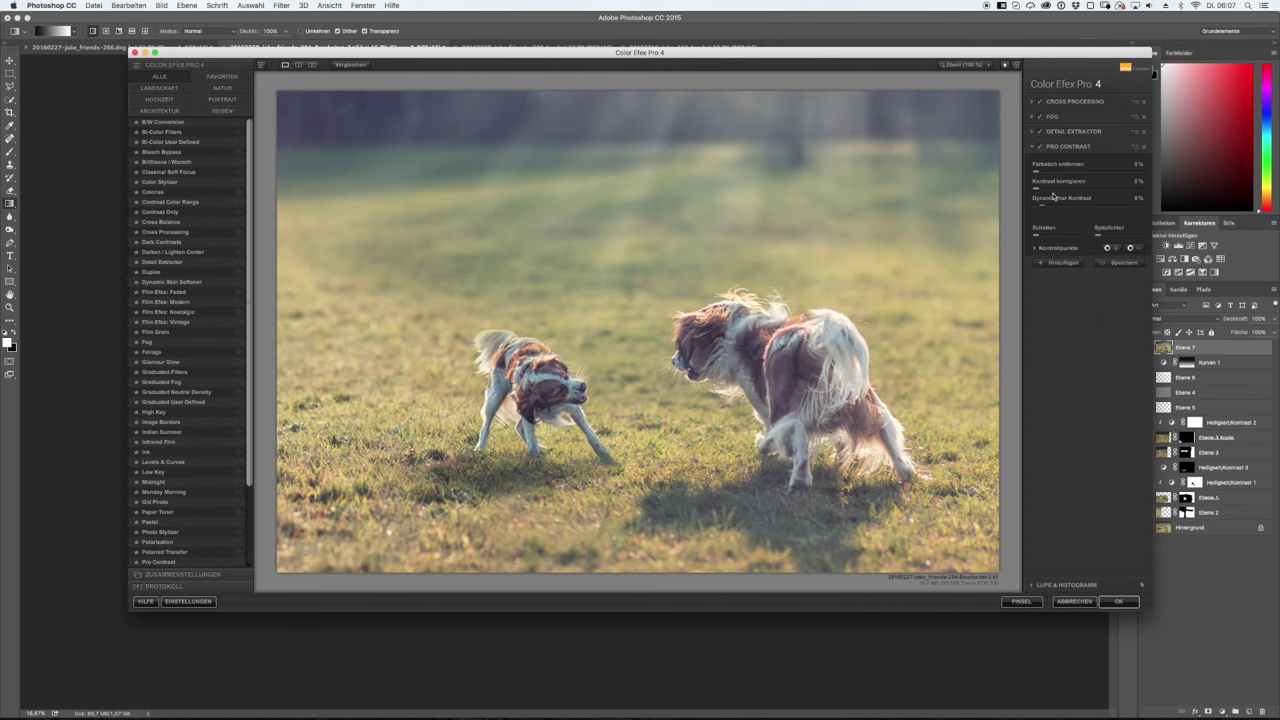
{"action": "left_click", "coordinate": [1118, 601]}
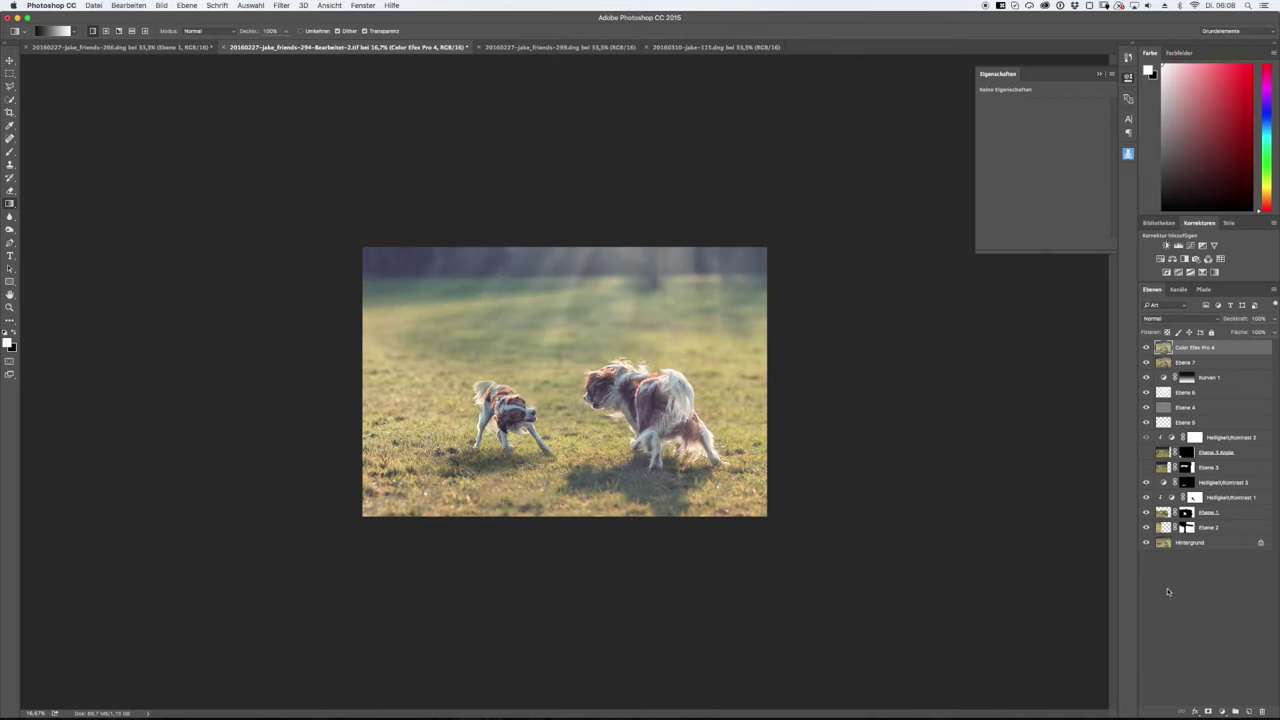
Save the edited TIFF with the Color Efex Pro 4 layer in Photoshop.
{"action": "key", "text": "ctrl+s"}
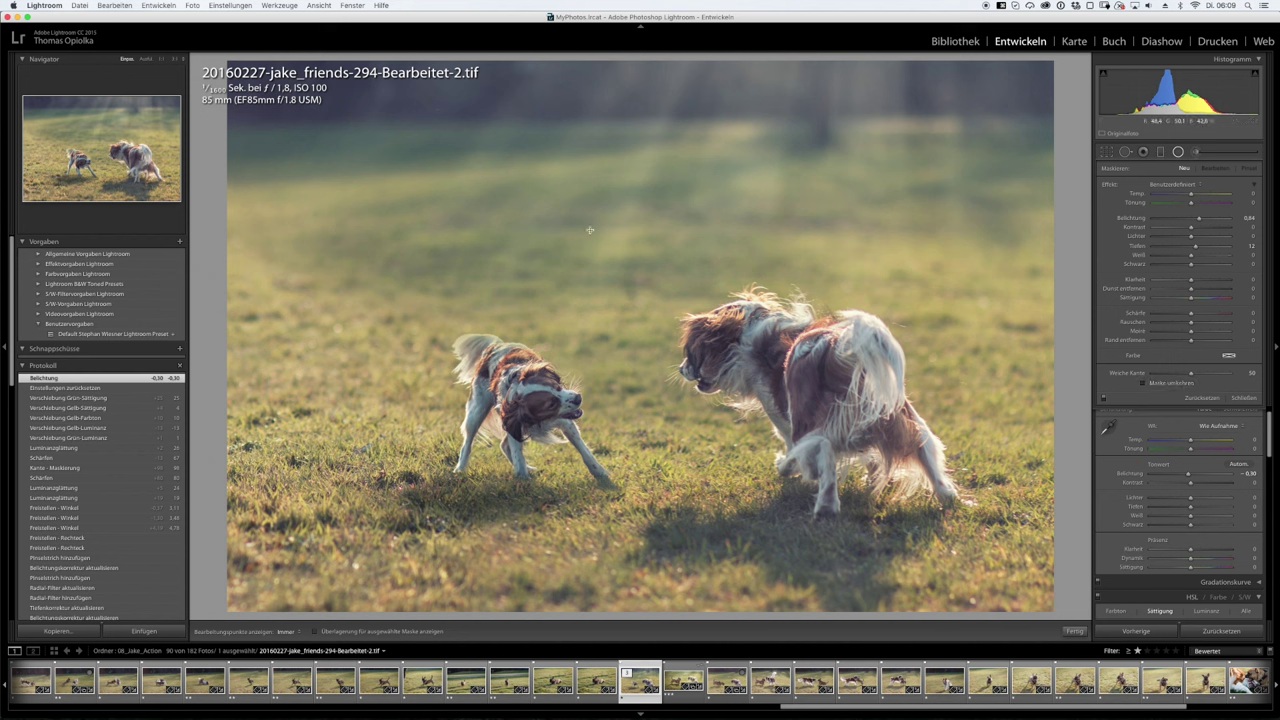
Add two radial brightening filters, one tilted along a light beam and one upper right.
{"action": "mouse_move", "coordinate": [590, 230]}
{"action": "left_mouse_down"}
{"action": "mouse_move", "coordinate": [612, 371]}
{"action": "mouse_move", "coordinate": [654, 230]}
{"action": "left_mouse_up"}
{"action": "left_click_drag", "start_coordinate": [640, 330], "coordinate": [586, 311]}
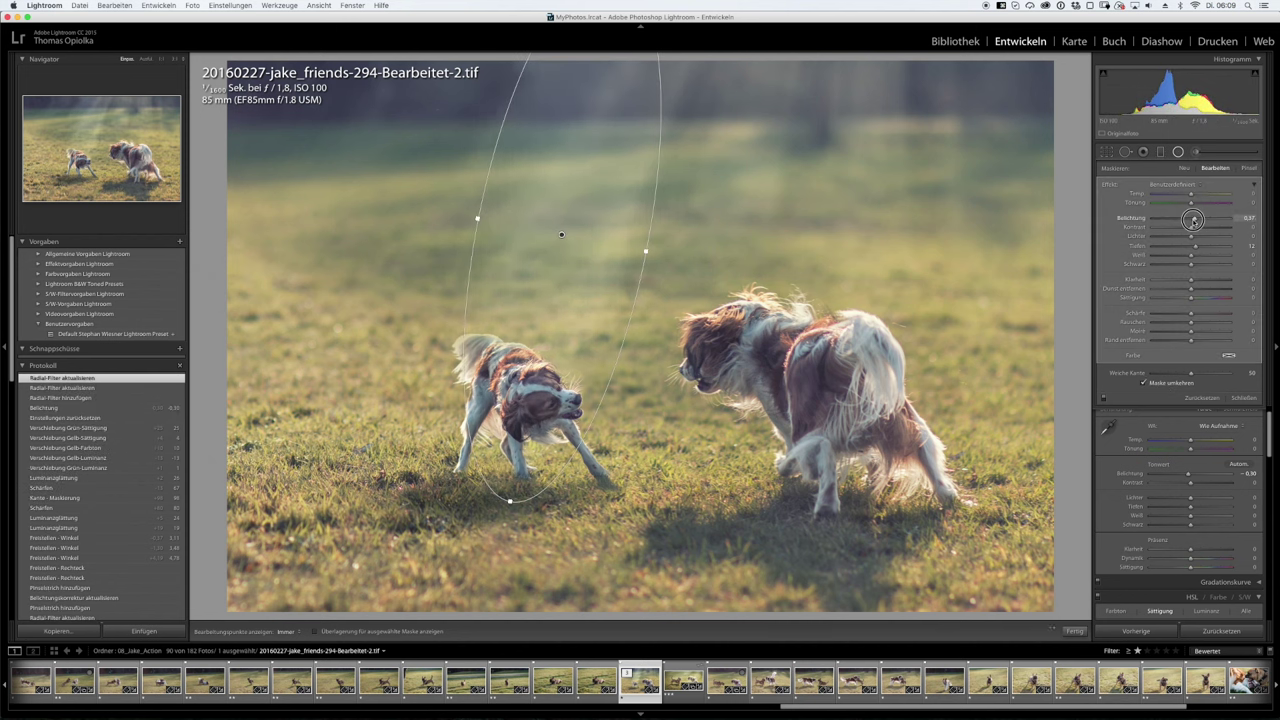
{"action": "left_click_drag", "start_coordinate": [760, 130], "coordinate": [851, 320]}
{"action": "left_click_drag", "start_coordinate": [802, 231], "coordinate": [817, 271]}
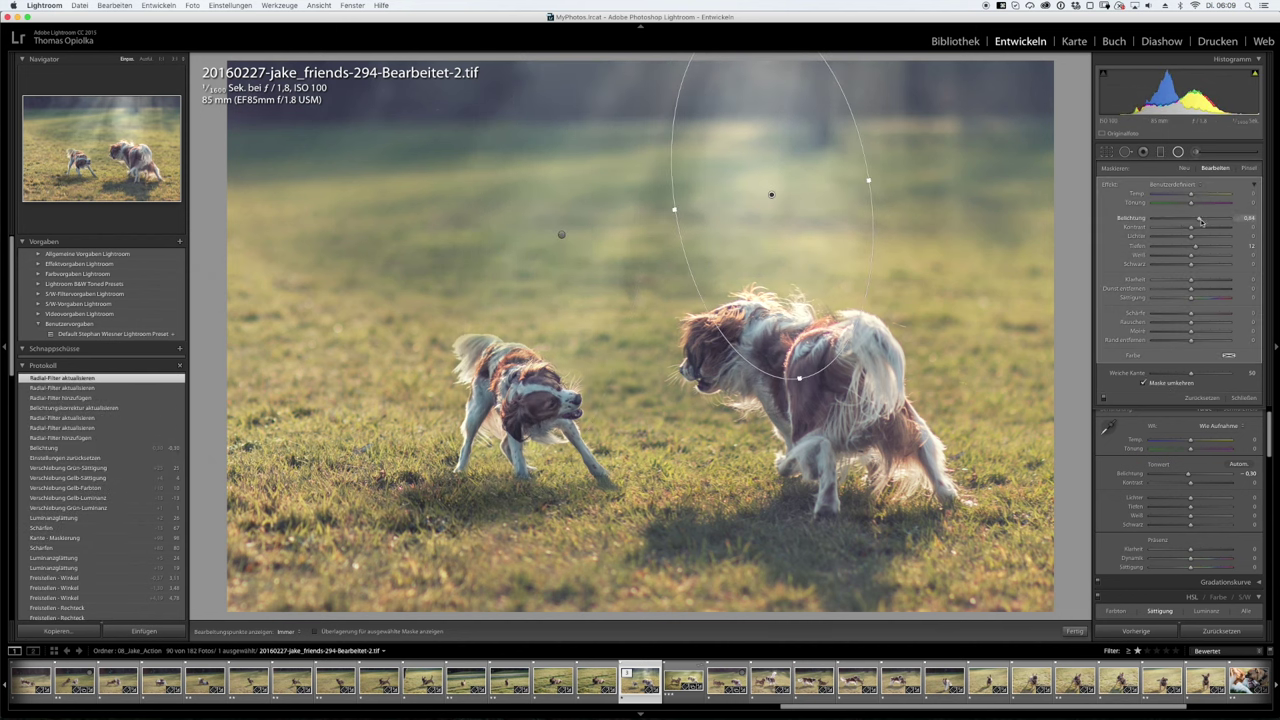
{"action": "left_click_drag", "start_coordinate": [1199, 217], "coordinate": [1192, 217]}
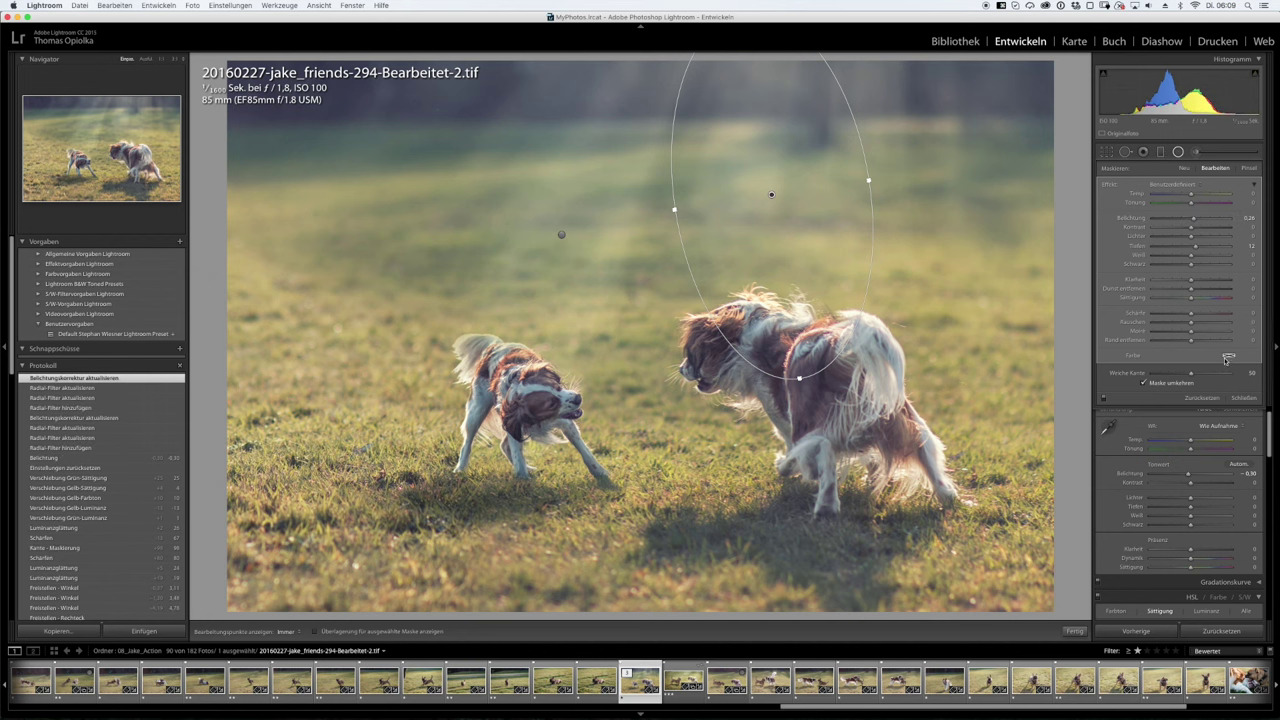
{"action": "left_click", "coordinate": [1178, 151]}
At 1:1 view, set luminance noise reduction 18 and sharpening Amount 47 with Masking 90.
{"action": "scroll", "coordinate": [1180, 400], "scroll_direction": "down", "scroll_amount": 3}
{"action": "left_click", "coordinate": [743, 371]}
{"action": "left_click_drag", "start_coordinate": [1161, 436], "coordinate": [1164, 436]}
{"action": "left_click_drag", "start_coordinate": [1150, 384], "coordinate": [1222, 413]}
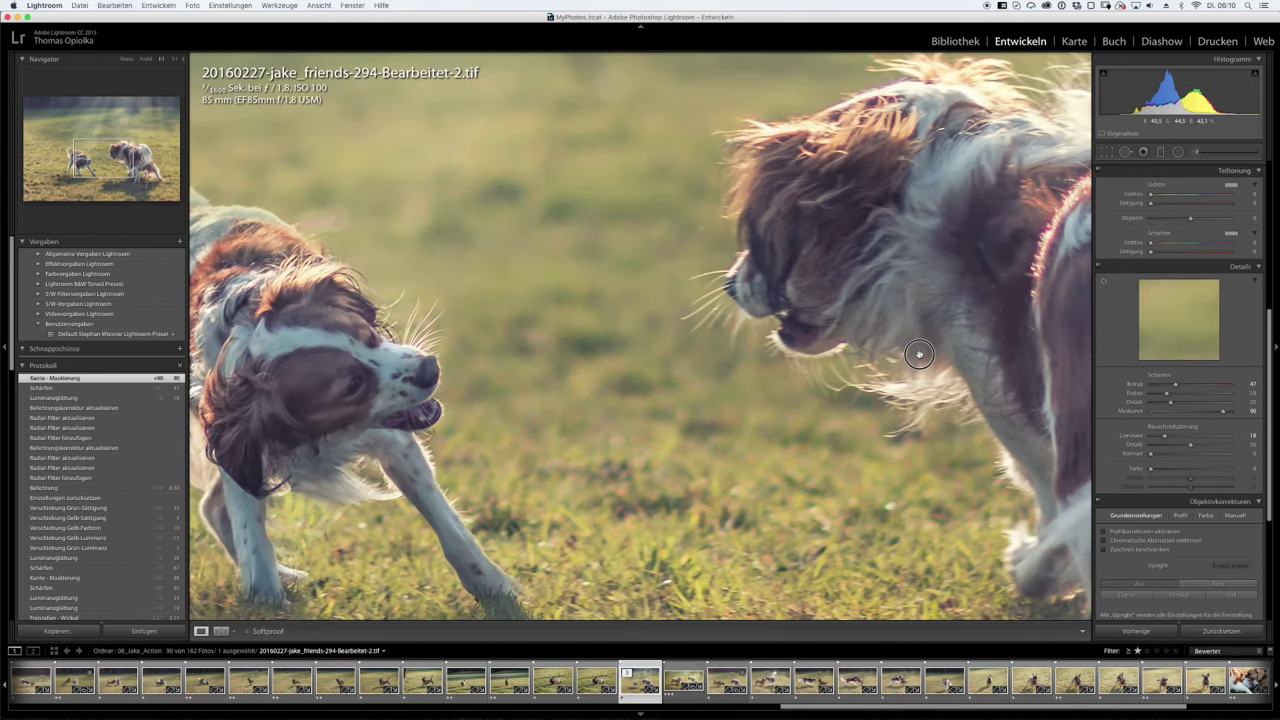
{"action": "left_click_drag", "start_coordinate": [920, 351], "coordinate": [917, 404]}
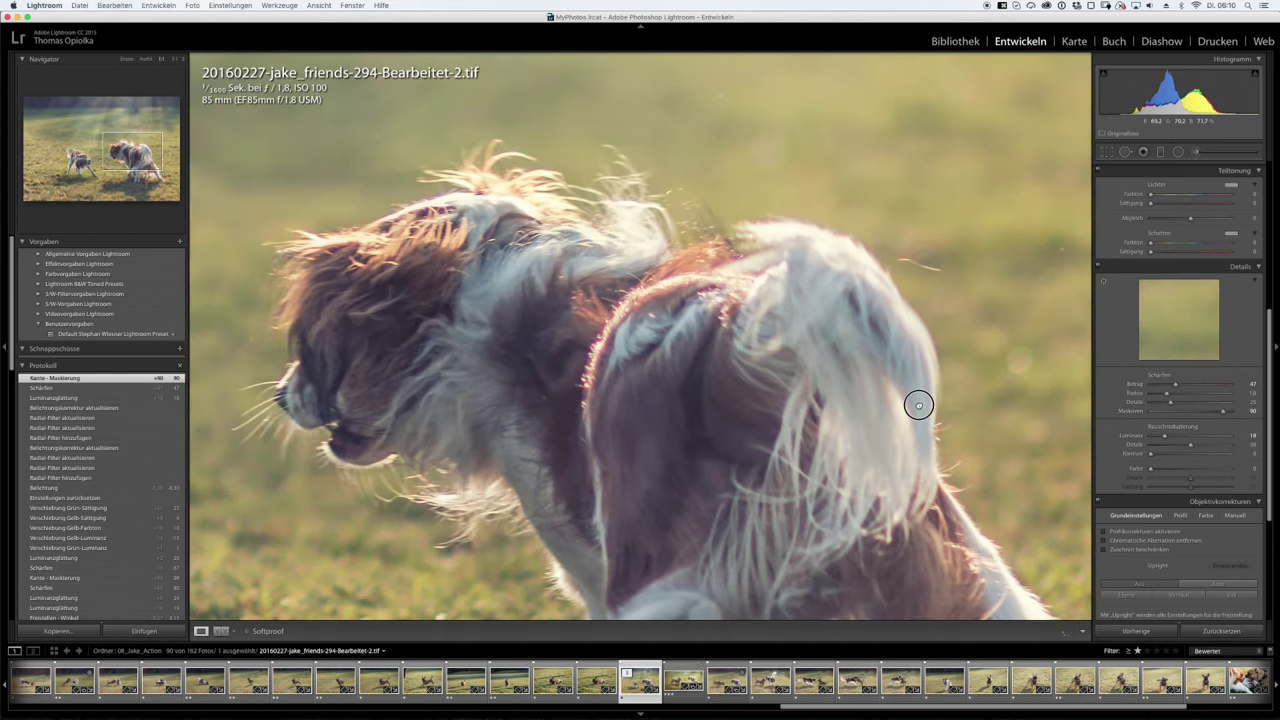
Try sampling purple fringe on the dog's back, undo it, and zoom back to Fit.
{"action": "left_click", "coordinate": [1205, 515]}
{"action": "left_click", "coordinate": [1108, 549]}
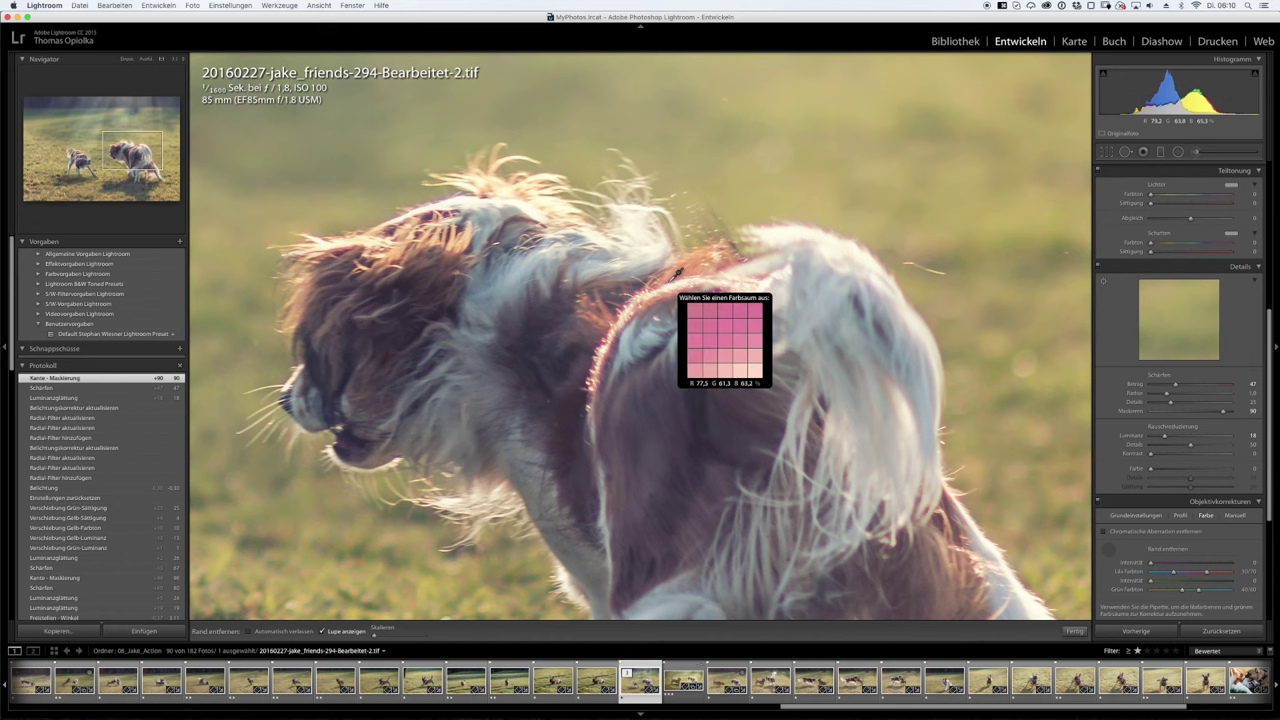
{"action": "left_click", "coordinate": [727, 283]}
{"action": "key", "text": "super+z"}
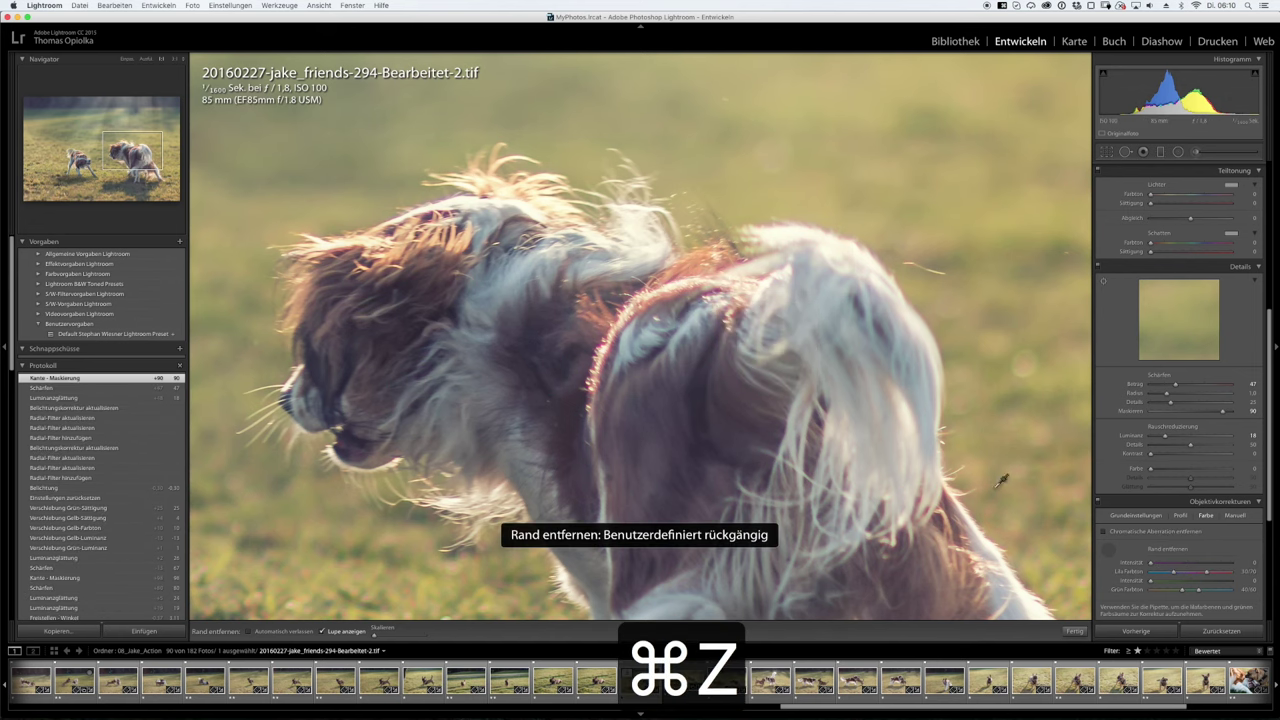
{"action": "left_click", "coordinate": [1135, 515]}
{"action": "left_click", "coordinate": [728, 468]}
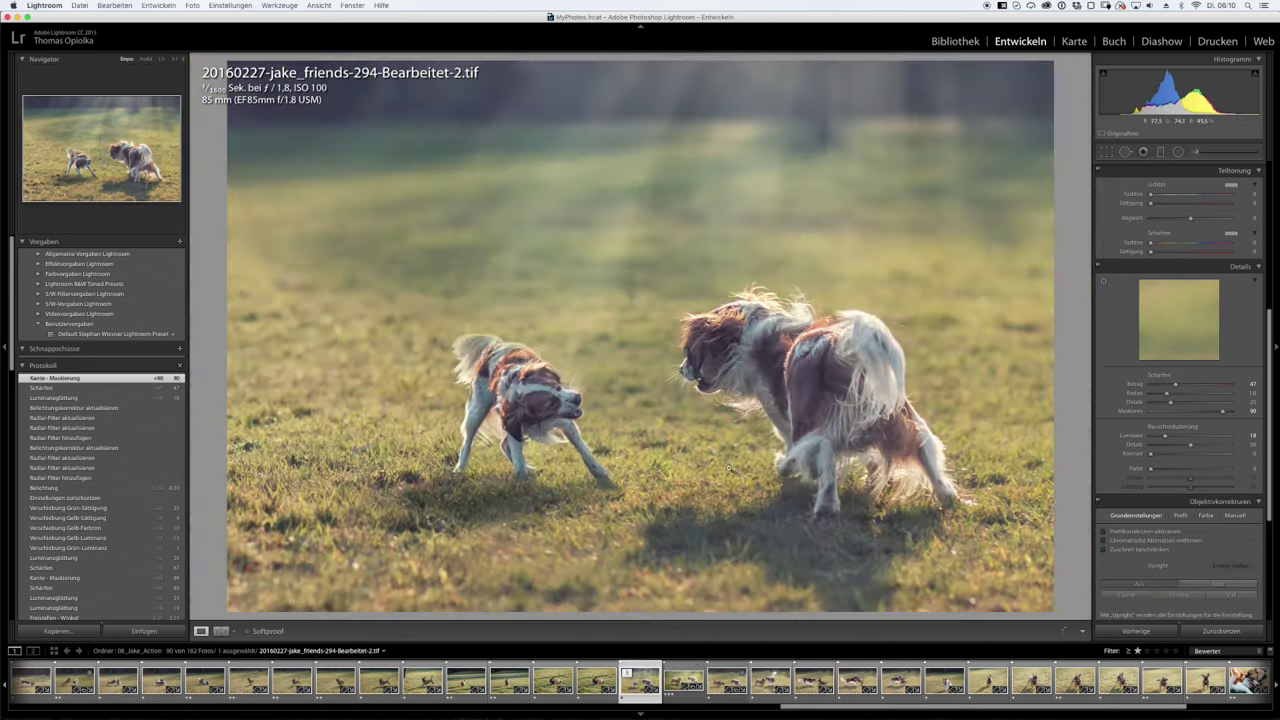
Add a radial filter on the right dog with exposure 0.57 and shadows reset.
{"action": "left_click", "coordinate": [1178, 152]}
{"action": "left_click_drag", "start_coordinate": [469, 490], "coordinate": [714, 537]}
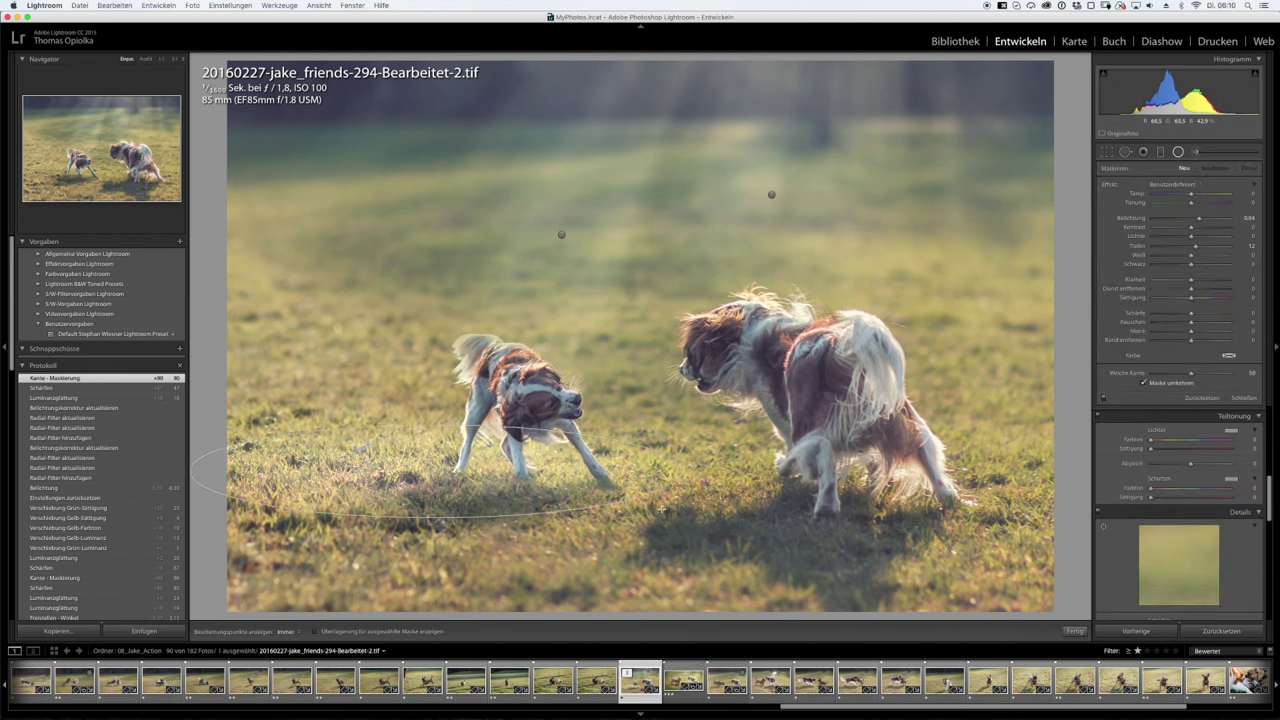
{"action": "double_click", "coordinate": [1195, 245]}
{"action": "left_click_drag", "start_coordinate": [1199, 218], "coordinate": [1192, 218]}
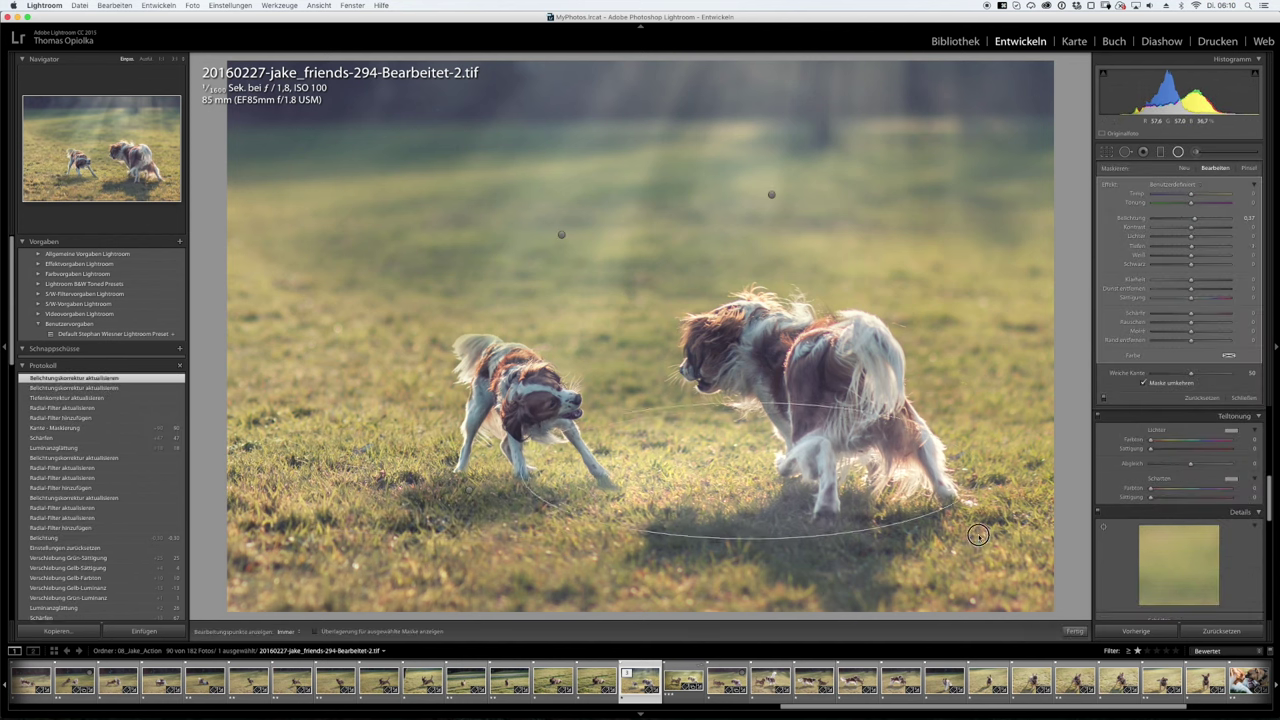
{"action": "left_click_drag", "start_coordinate": [981, 539], "coordinate": [833, 483]}
Brush extra area into the radial mask, including the small dog's legs.
{"action": "key", "text": "shift+t"}
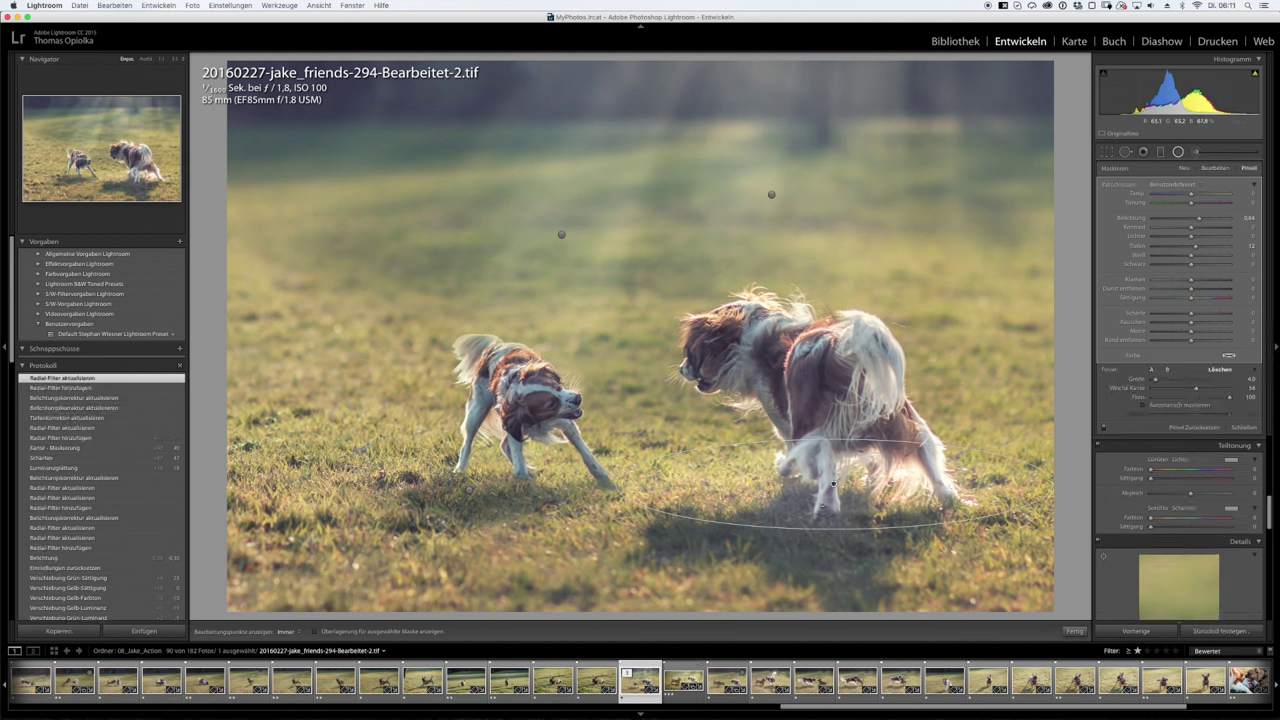
{"action": "key", "text": "h"}
{"action": "left_click_drag", "start_coordinate": [880, 540], "coordinate": [670, 530]}
{"action": "key", "text": "shift+t"}
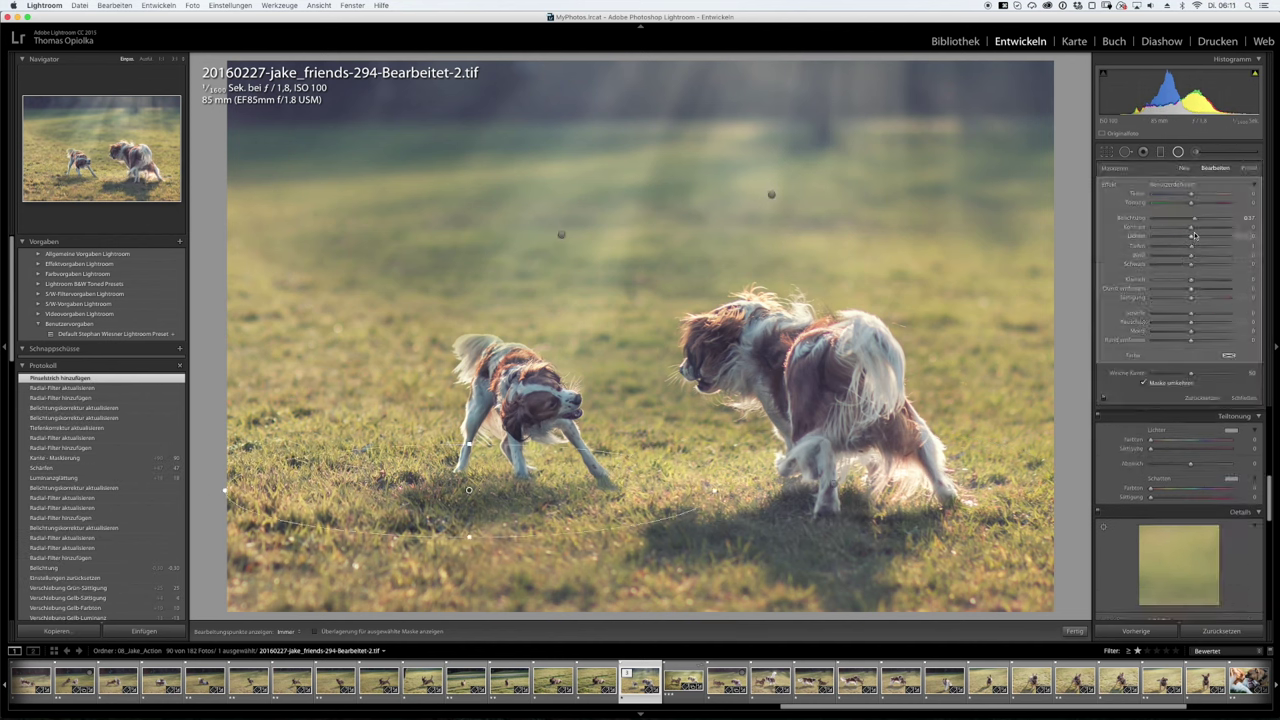
{"action": "left_click", "coordinate": [1249, 167]}
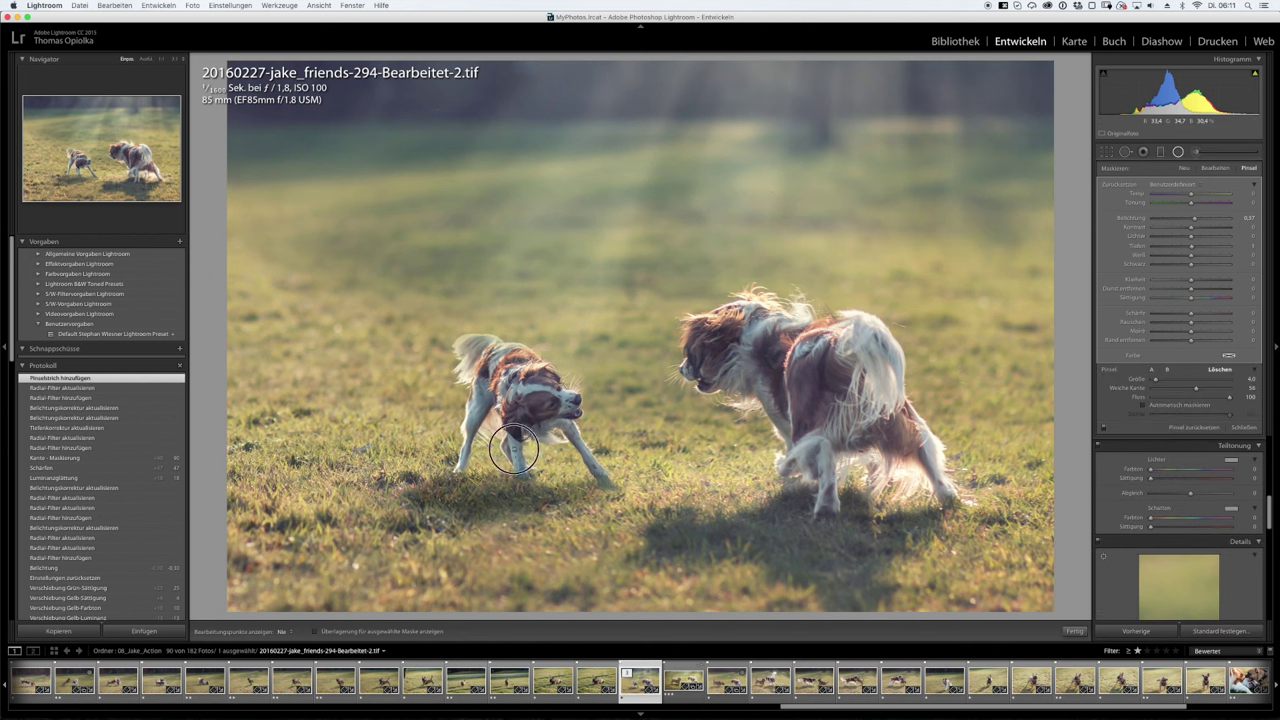
{"action": "left_click_drag", "start_coordinate": [467, 488], "coordinate": [601, 481]}
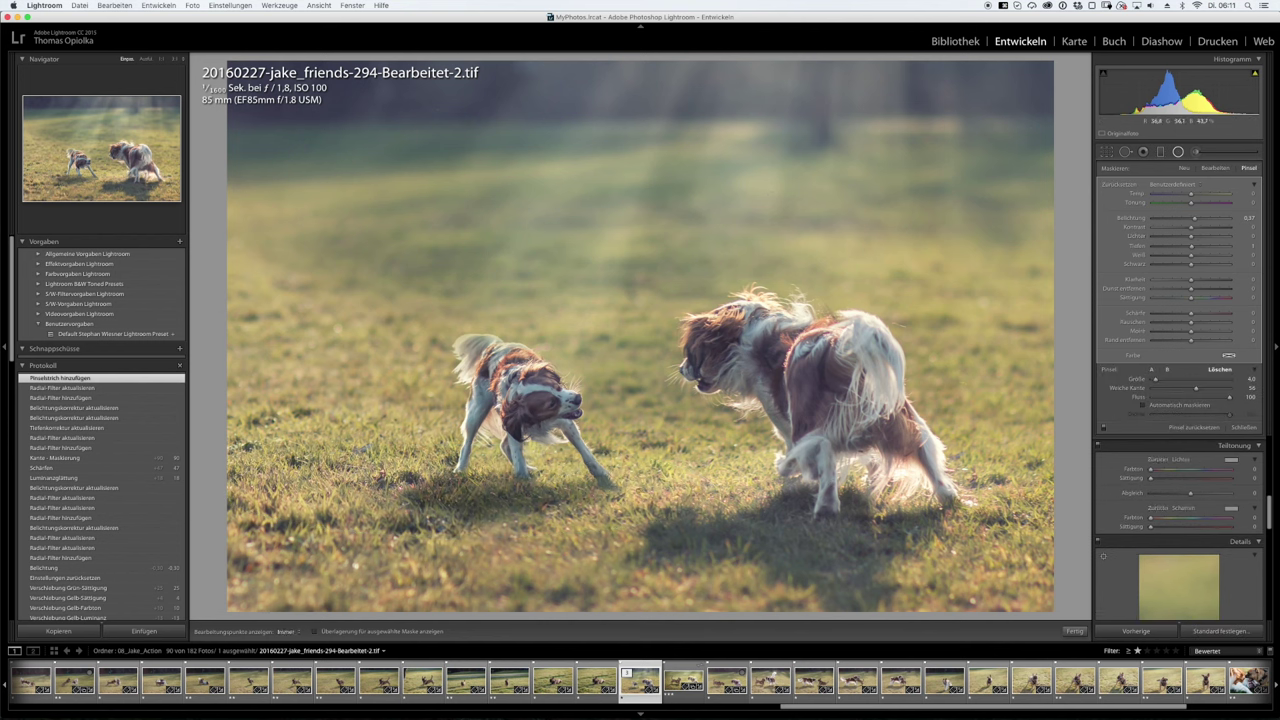
Brighten the small dog and big dog's head with radial filters, then crop tighter.
{"action": "left_click", "coordinate": [1191, 167]}
{"action": "left_click_drag", "start_coordinate": [1191, 245], "coordinate": [1198, 217]}
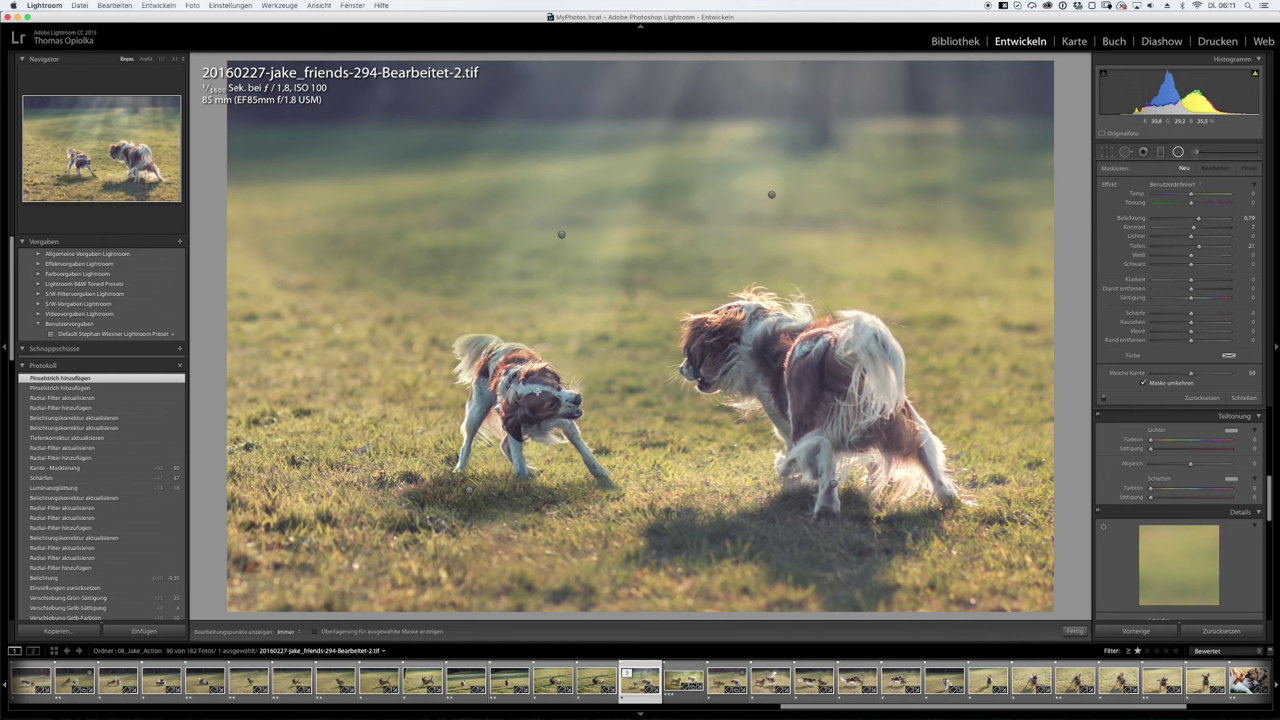
{"action": "left_click_drag", "start_coordinate": [539, 398], "coordinate": [585, 432]}
{"action": "left_click_drag", "start_coordinate": [719, 354], "coordinate": [766, 397]}
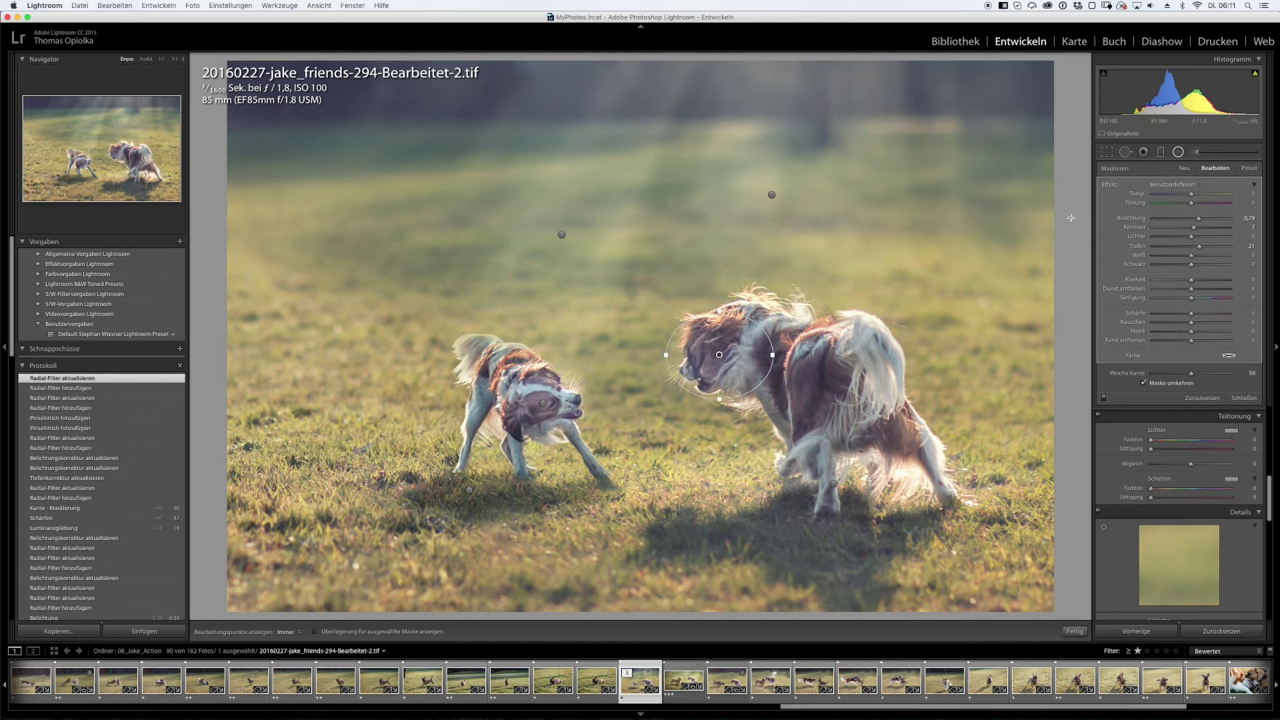
{"action": "key", "text": "shift+m"}
{"action": "left_click", "coordinate": [1106, 151]}
{"action": "mouse_move", "coordinate": [194, 619]}
{"action": "left_mouse_down"}
{"action": "mouse_move", "coordinate": [260, 590]}
{"action": "mouse_move", "coordinate": [817, 455]}
{"action": "mouse_move", "coordinate": [822, 441]}
{"action": "left_mouse_up"}
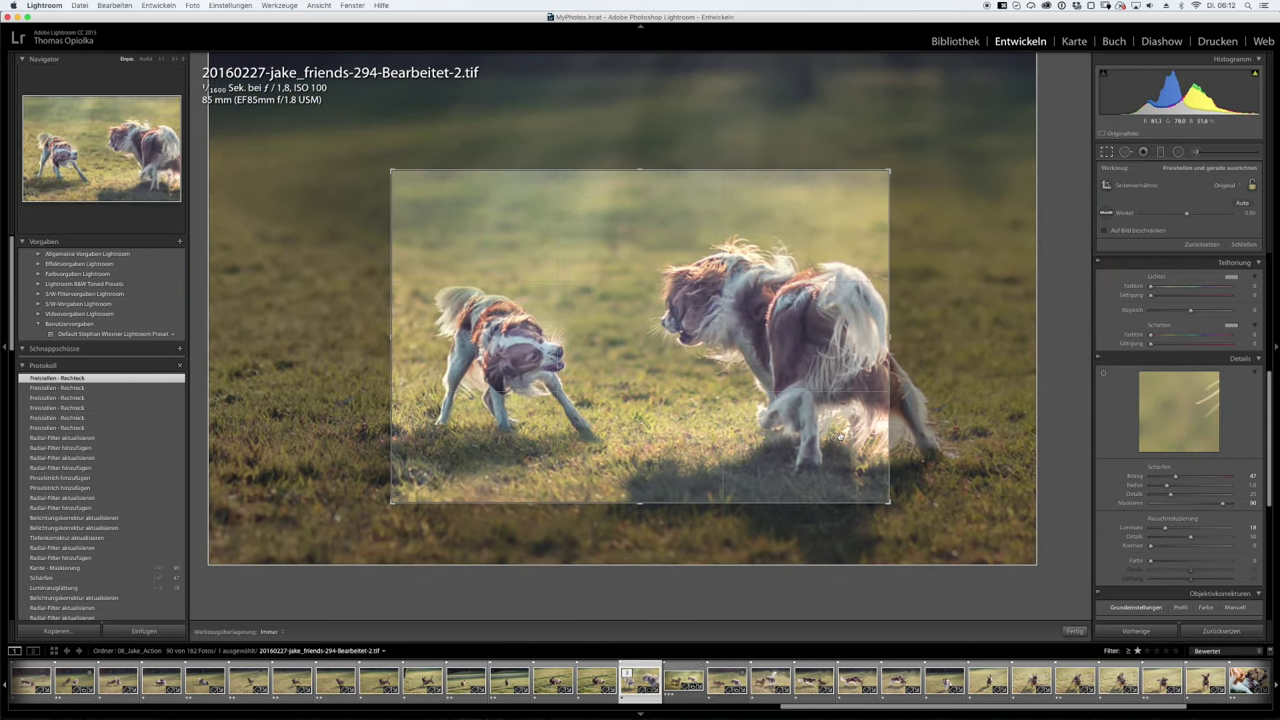
Reframe the crop as a near-square around both spaniels, keeping more lawn and rays above.
{"action": "key", "text": "Return"}
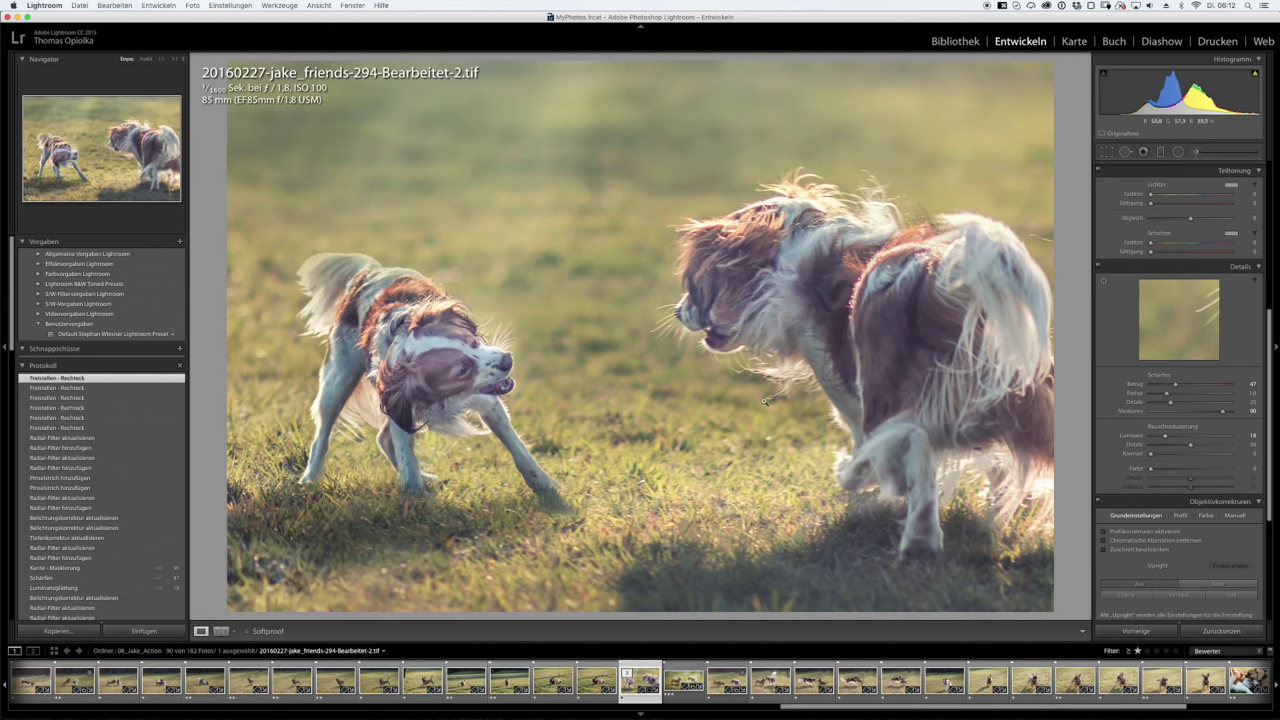
{"action": "left_click", "coordinate": [1106, 152]}
{"action": "left_click_drag", "start_coordinate": [890, 170], "coordinate": [1022, 60]}
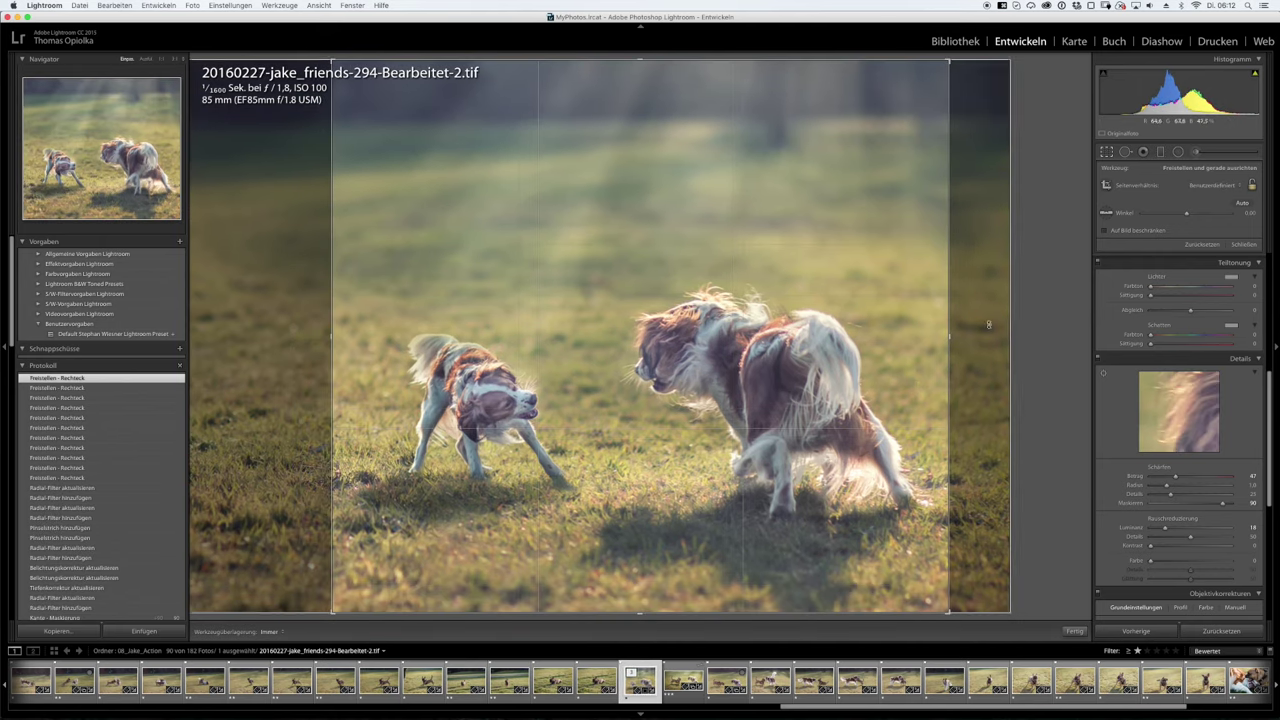
{"action": "left_click_drag", "start_coordinate": [317, 336], "coordinate": [360, 336]}
{"action": "key", "text": "Return"}
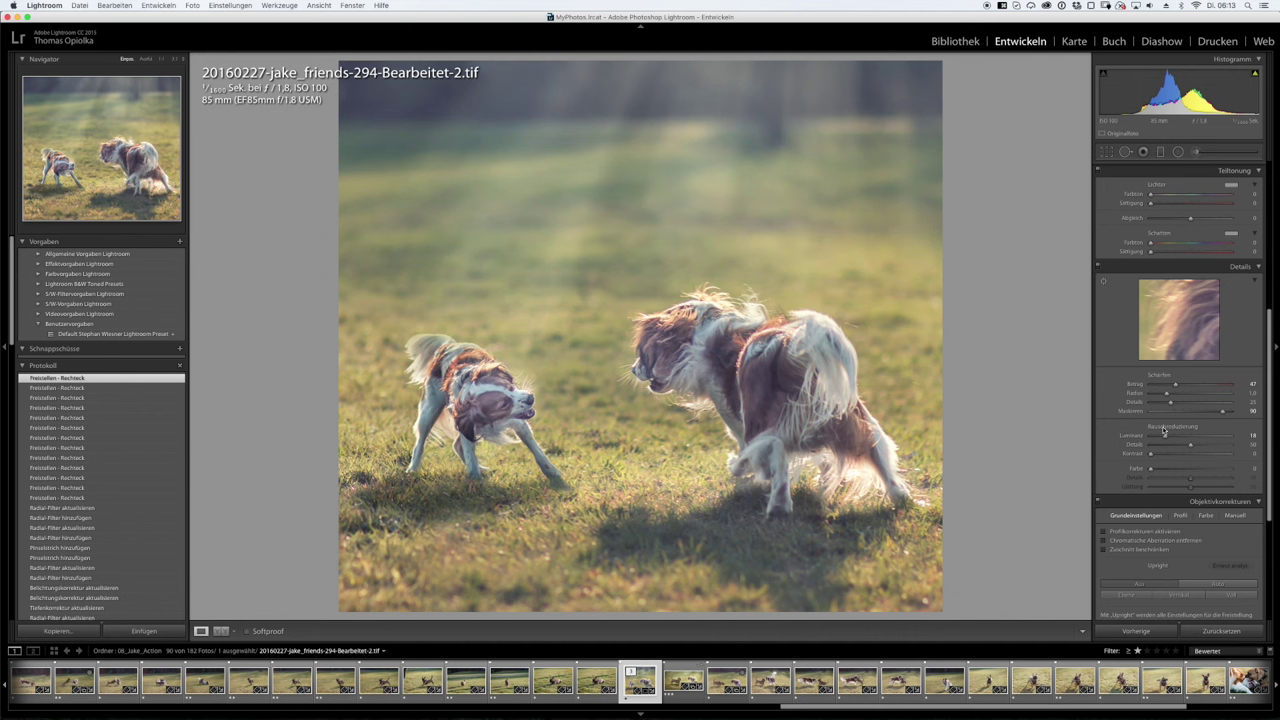
{"action": "key", "text": "r"}
{"action": "key", "text": "Return"}
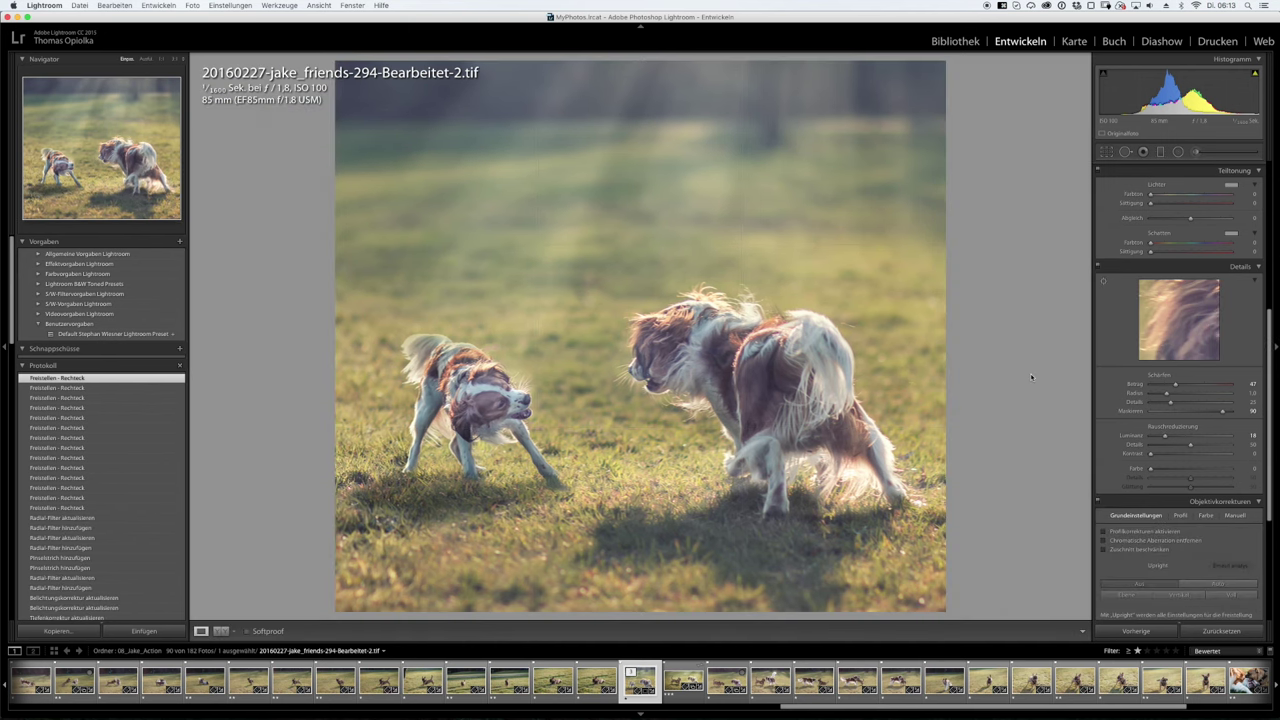
Retune yellow and blue hue, saturation and luminance in HSL, then draw a radial filter upper right.
{"action": "scroll", "coordinate": [1209, 543], "scroll_direction": "up", "scroll_amount": 5}
{"action": "scroll", "coordinate": [1200, 450], "scroll_direction": "up", "scroll_amount": 5}
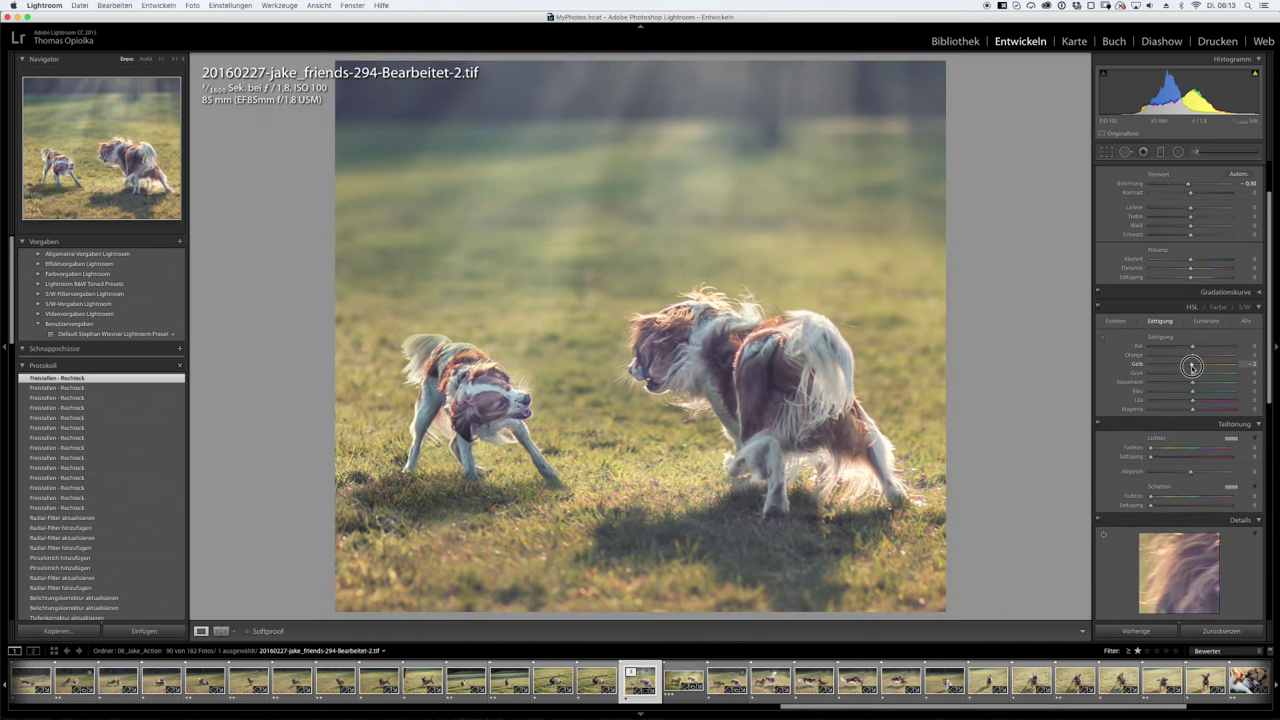
{"action": "mouse_move", "coordinate": [1191, 369]}
{"action": "left_mouse_down"}
{"action": "mouse_move", "coordinate": [1204, 370]}
{"action": "mouse_move", "coordinate": [1200, 392]}
{"action": "mouse_move", "coordinate": [1178, 392]}
{"action": "mouse_move", "coordinate": [1195, 392]}
{"action": "mouse_move", "coordinate": [1200, 348]}
{"action": "mouse_move", "coordinate": [1200, 367]}
{"action": "left_mouse_up"}
{"action": "left_click", "coordinate": [1206, 321]}
{"action": "left_click", "coordinate": [1160, 321]}
{"action": "left_click", "coordinate": [1206, 321]}
{"action": "left_click", "coordinate": [1116, 321]}
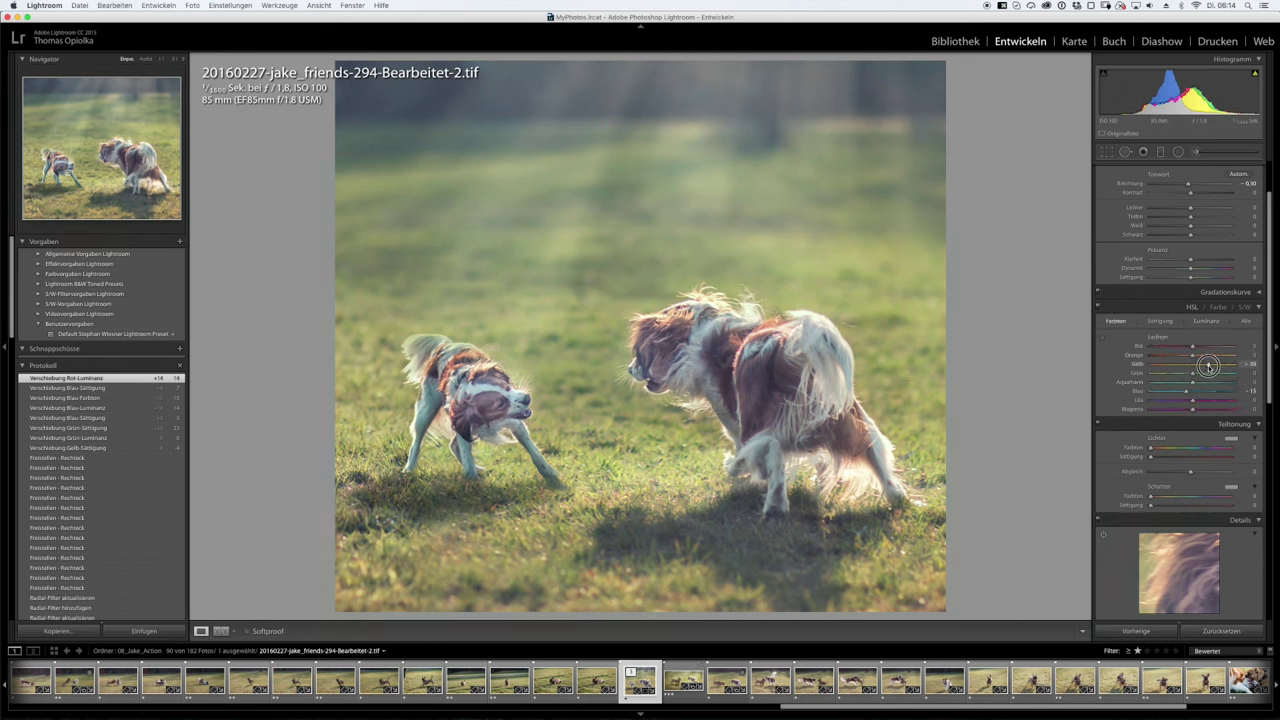
{"action": "left_click_drag", "start_coordinate": [1199, 367], "coordinate": [1205, 372]}
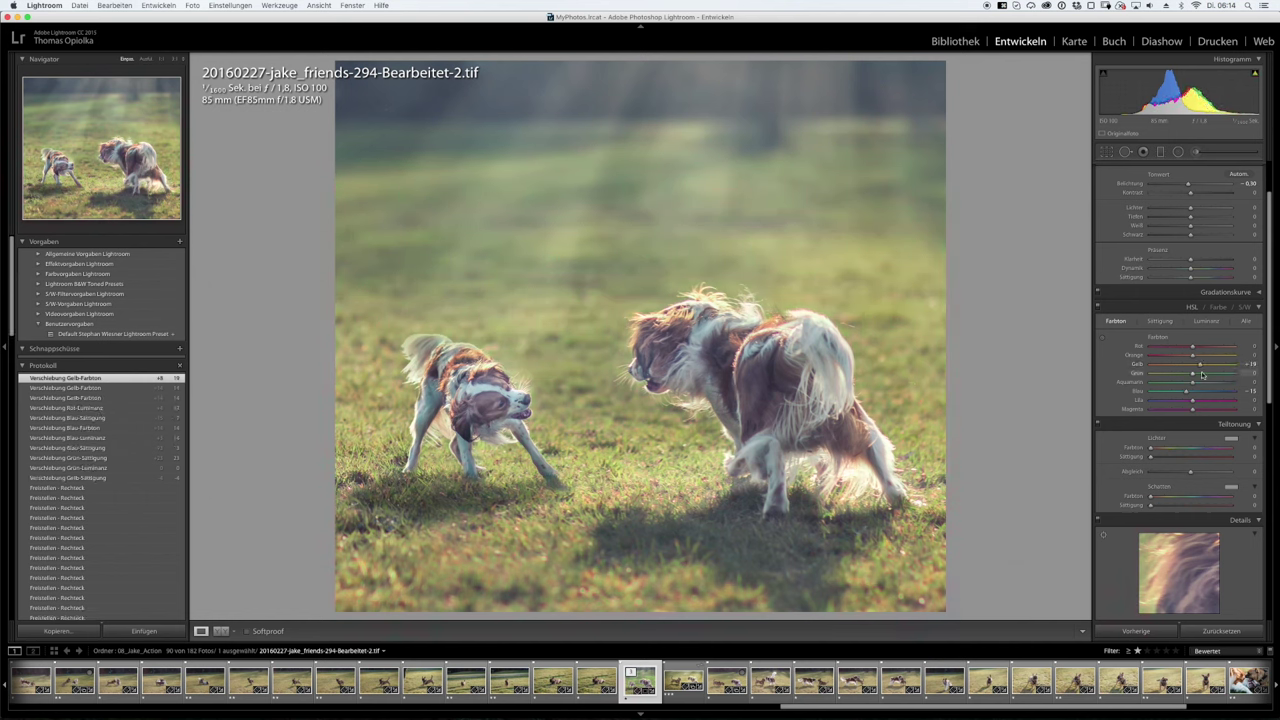
{"action": "left_click", "coordinate": [1178, 151]}
{"action": "left_click_drag", "start_coordinate": [860, 195], "coordinate": [978, 206]}
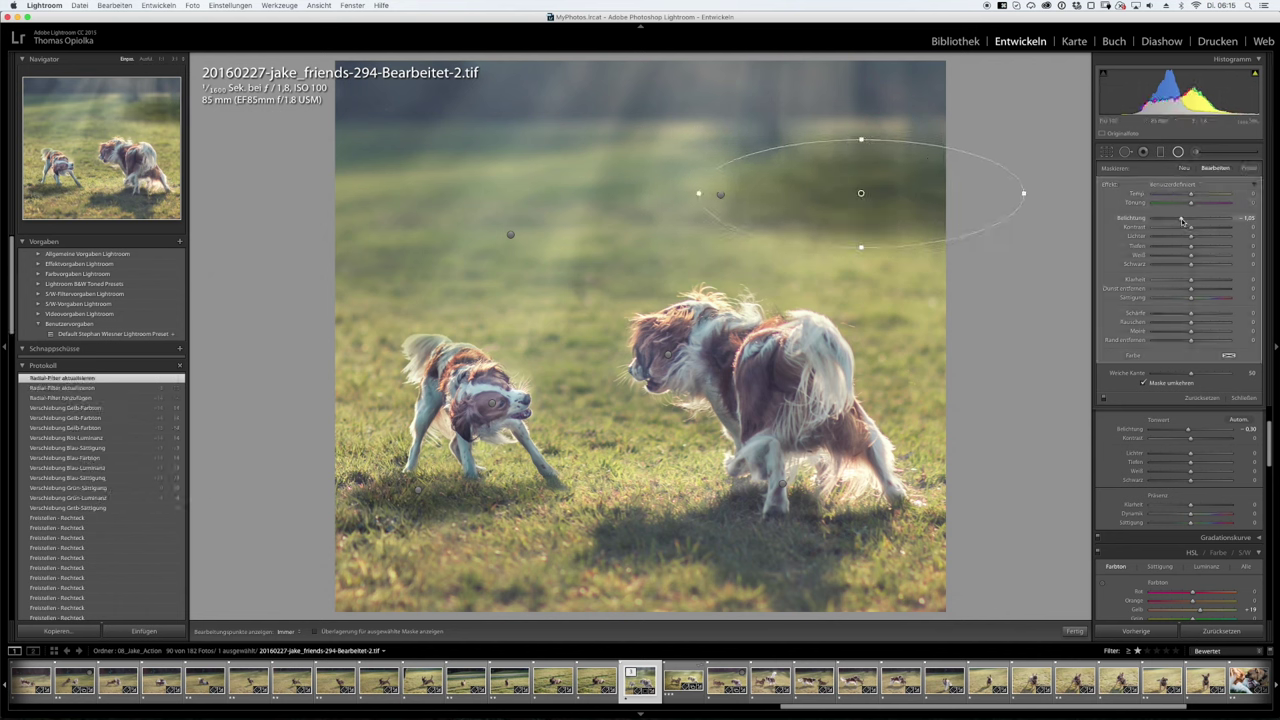
Set the upper-right radial filter's exposure to about -0.52 and apply it.
{"action": "left_click_drag", "start_coordinate": [1182, 220], "coordinate": [1186, 219]}
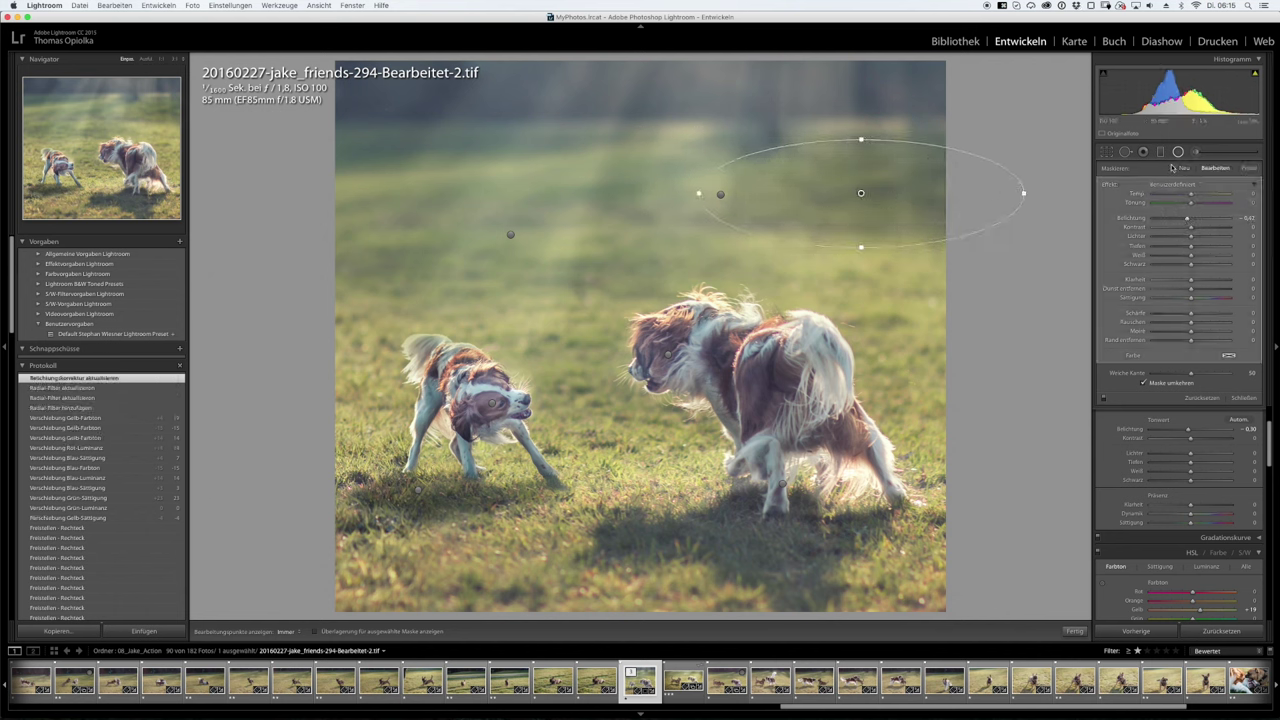
{"action": "key", "text": "shift+m"}
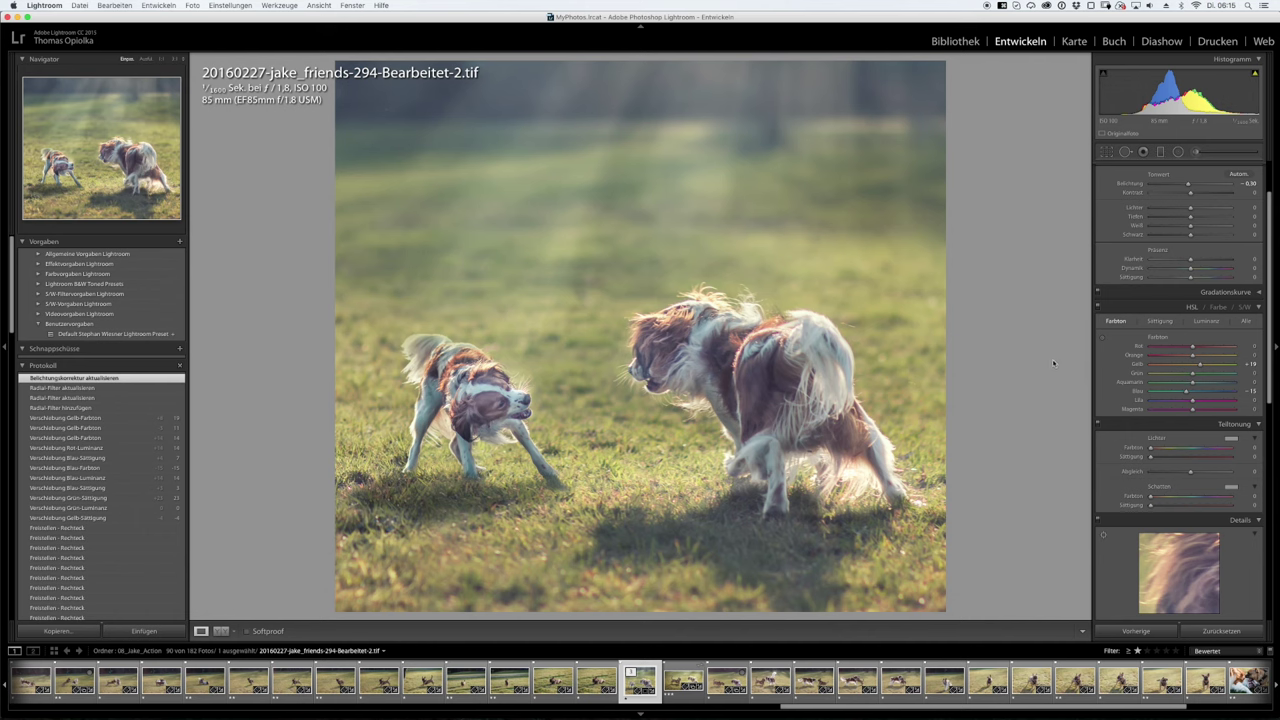
{"action": "scroll", "coordinate": [1190, 492], "scroll_direction": "down", "scroll_amount": 5}
{"action": "scroll", "coordinate": [1190, 492], "scroll_direction": "down", "scroll_amount": 3}
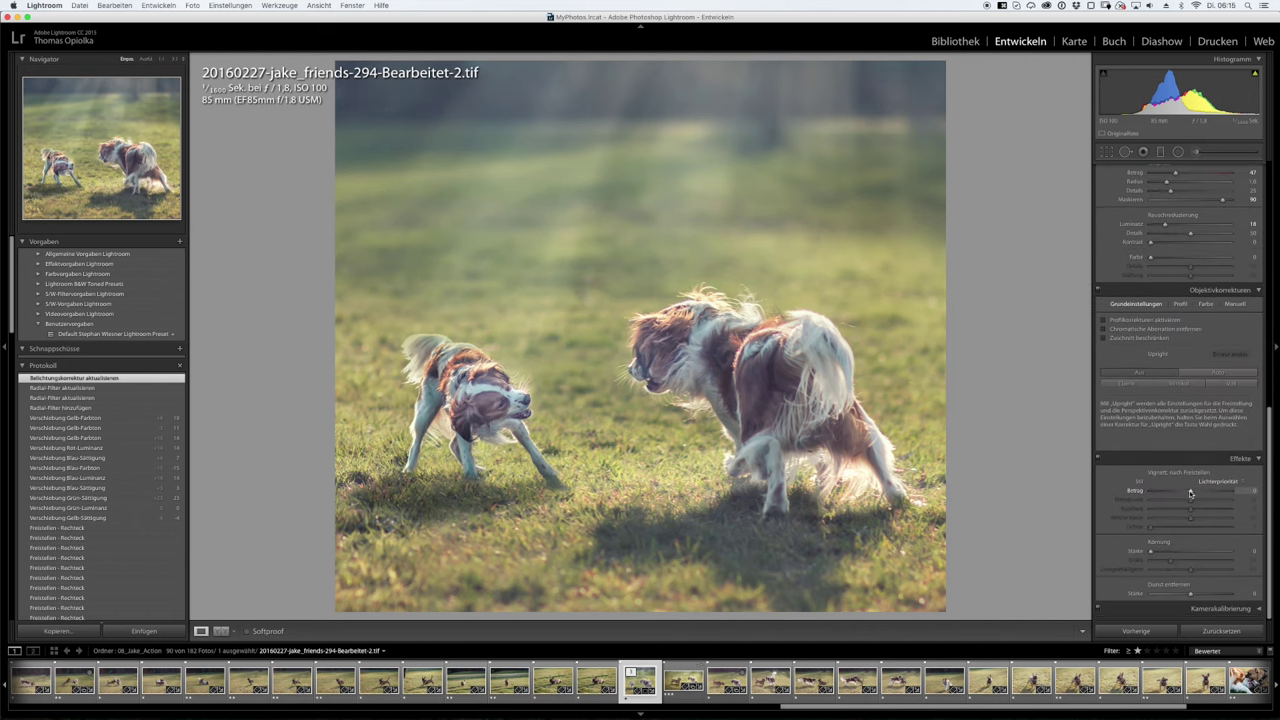